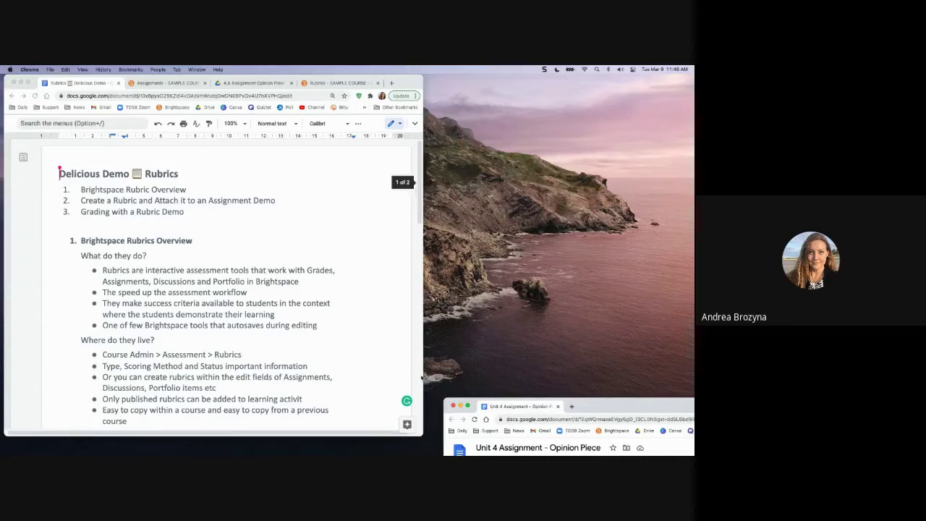
Widen the window with the rubric demo notes and highlight the word "interactive" in the first overview bullet
left_click_drag(424, 379, 403, 380)
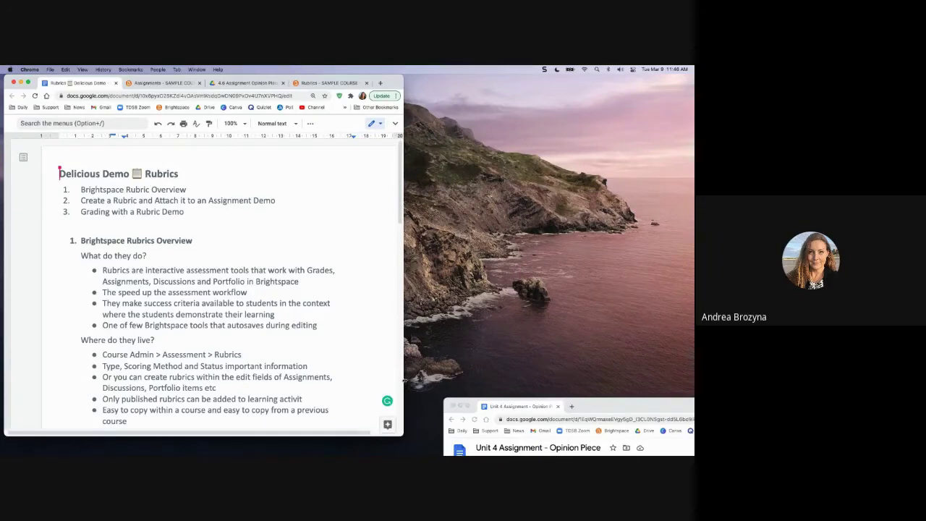
left_click_drag(403, 380, 498, 385)
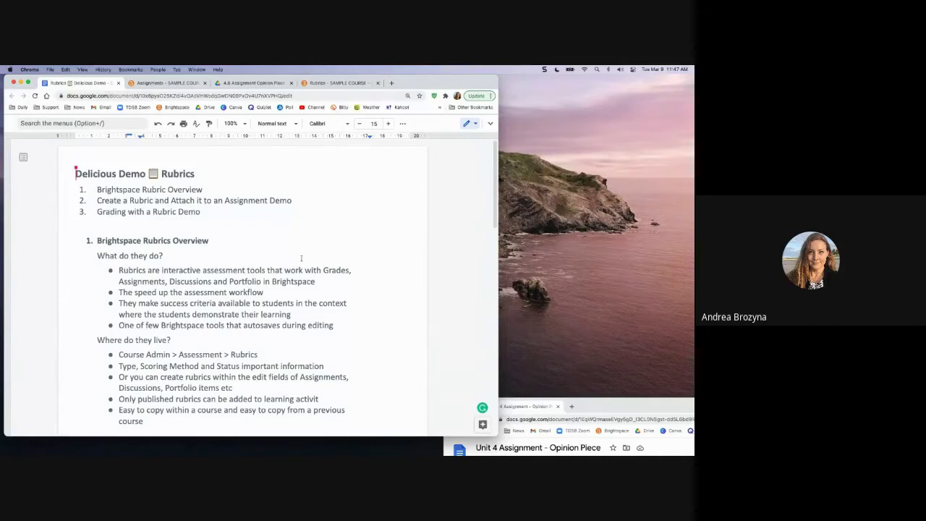
double_click(164, 269)
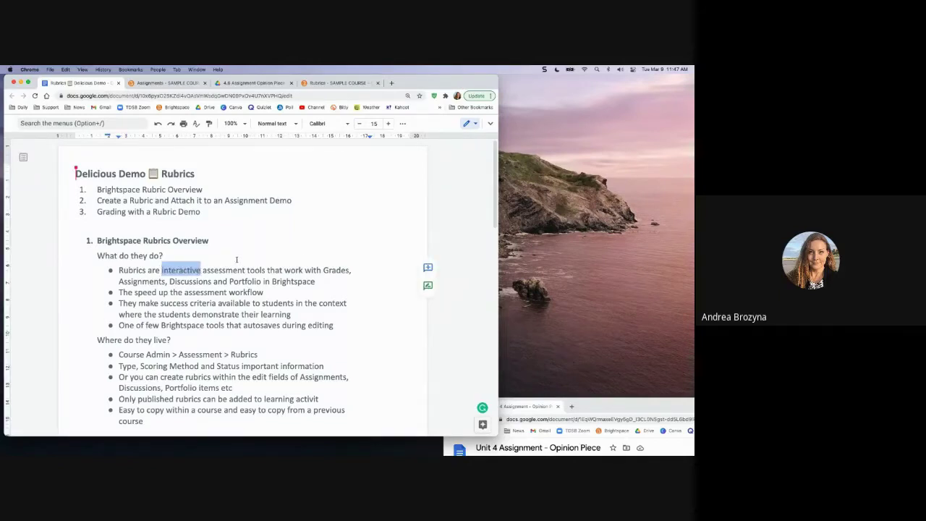
Bring the Unit 4 Assignment - Opinion Piece document fully into view to examine its 4.6 Opinion Piece rubric, and move it aside
left_click(616, 405)
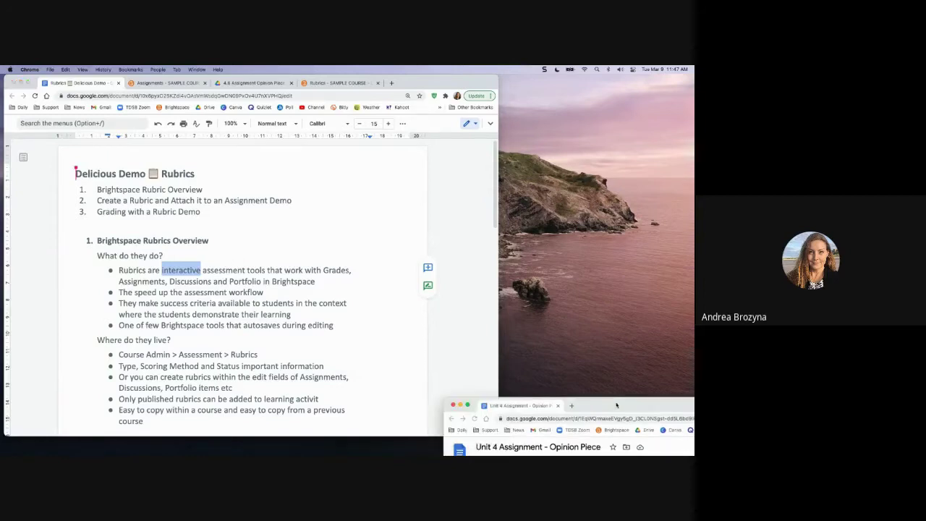
left_click_drag(616, 405, 590, 348)
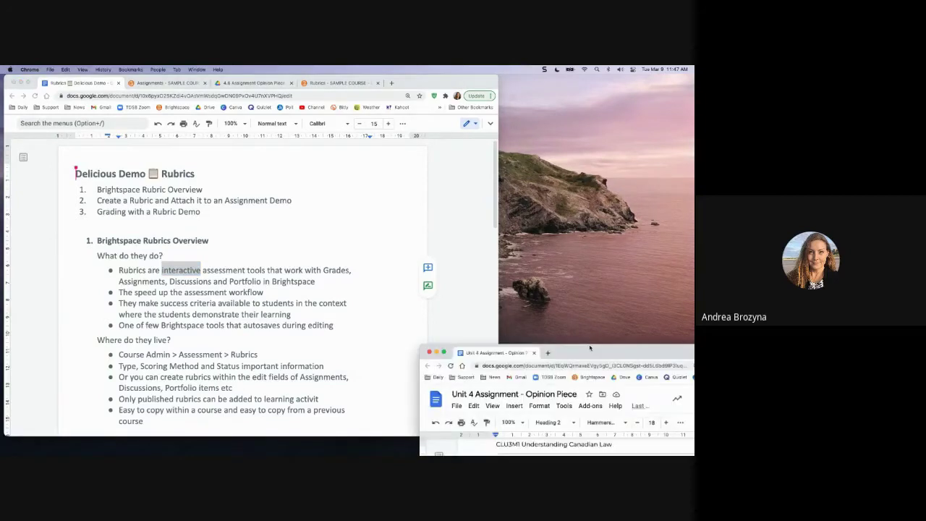
double_click(589, 348)
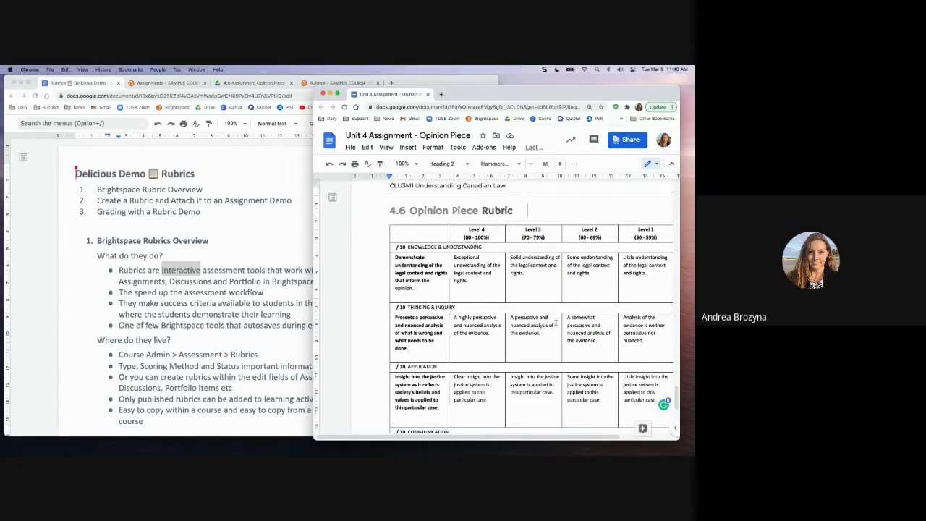
scroll(555, 318, "up", 1)
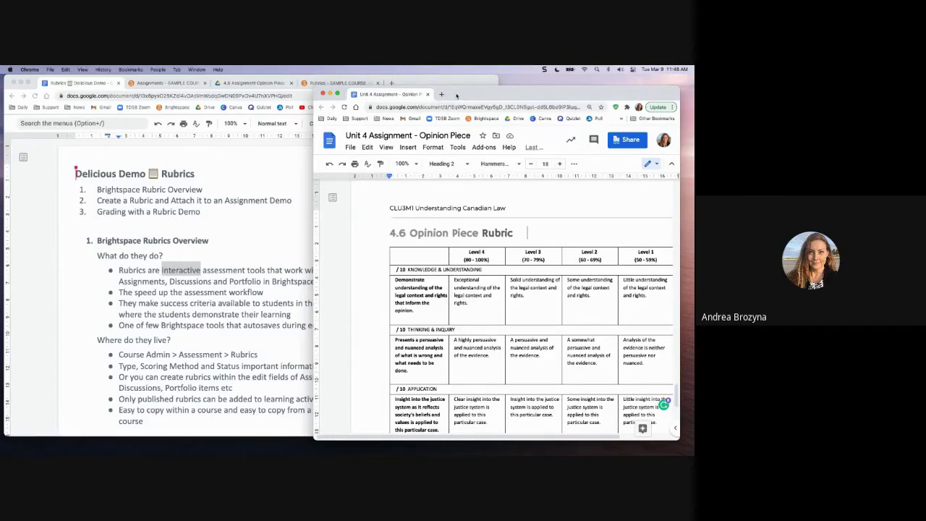
left_click_drag(456, 94, 561, 204)
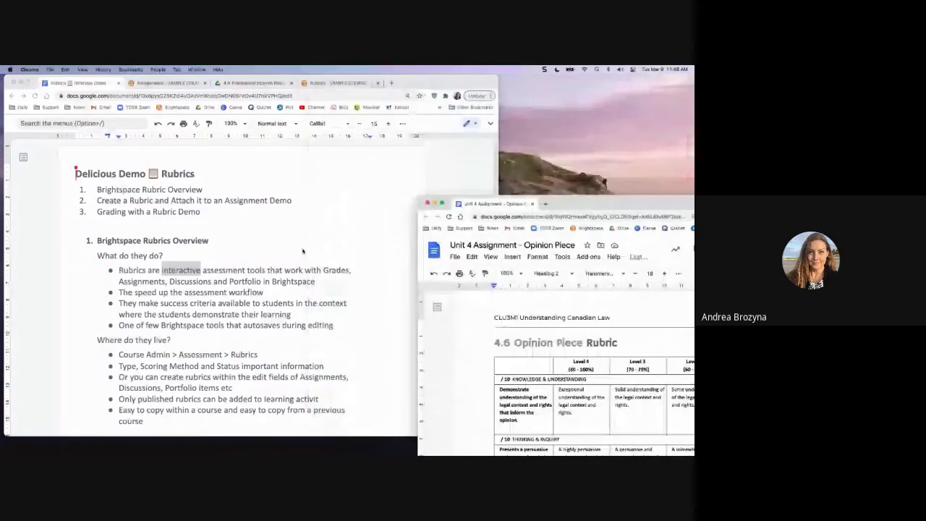
Return to the rubric demo notes and highlight the word "Assignments" while reviewing what rubrics do
left_click(296, 261)
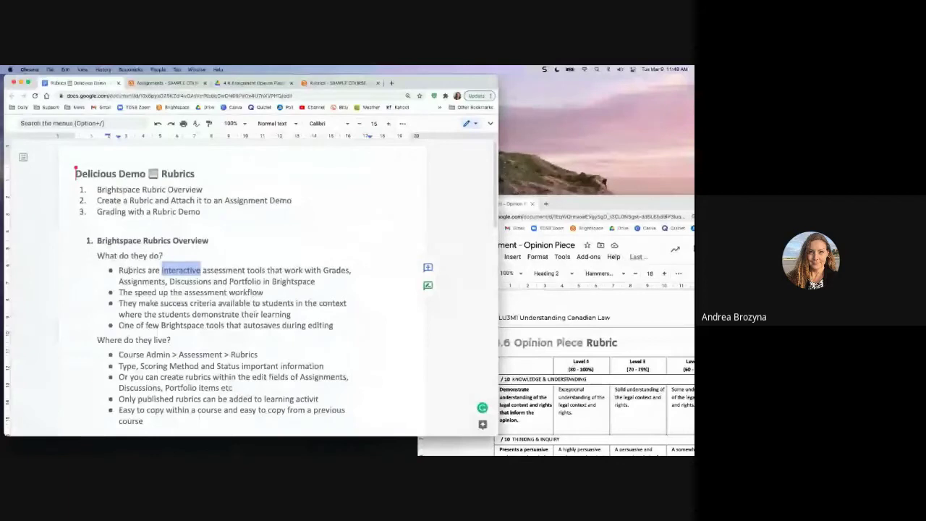
left_click(120, 281)
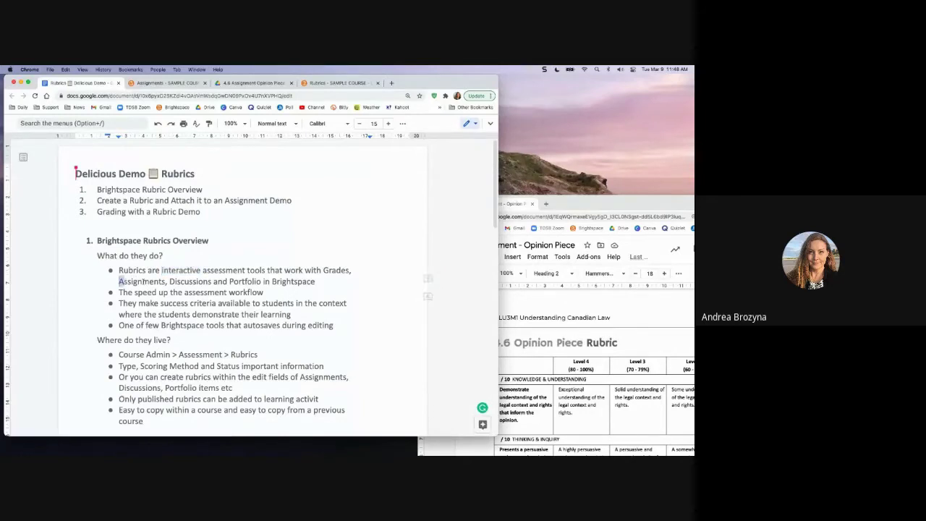
left_click_drag(143, 282, 166, 281)
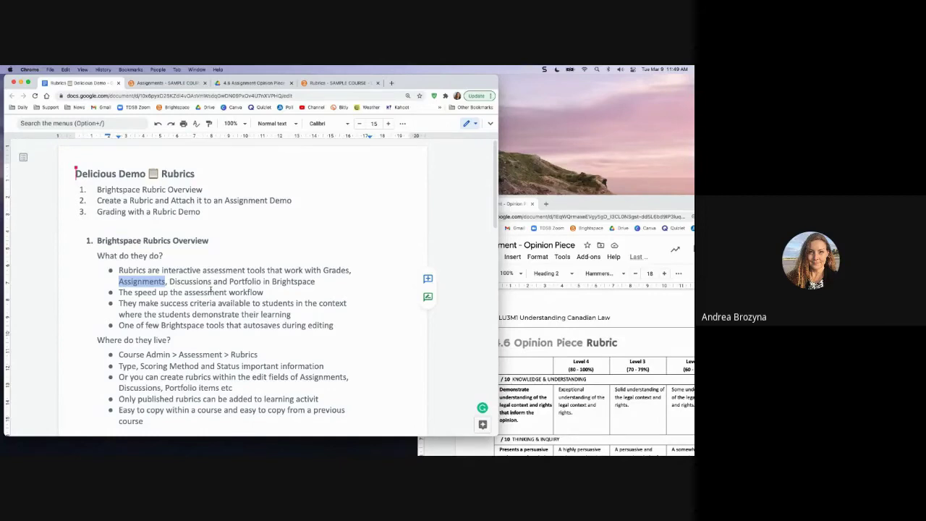
left_click(208, 303)
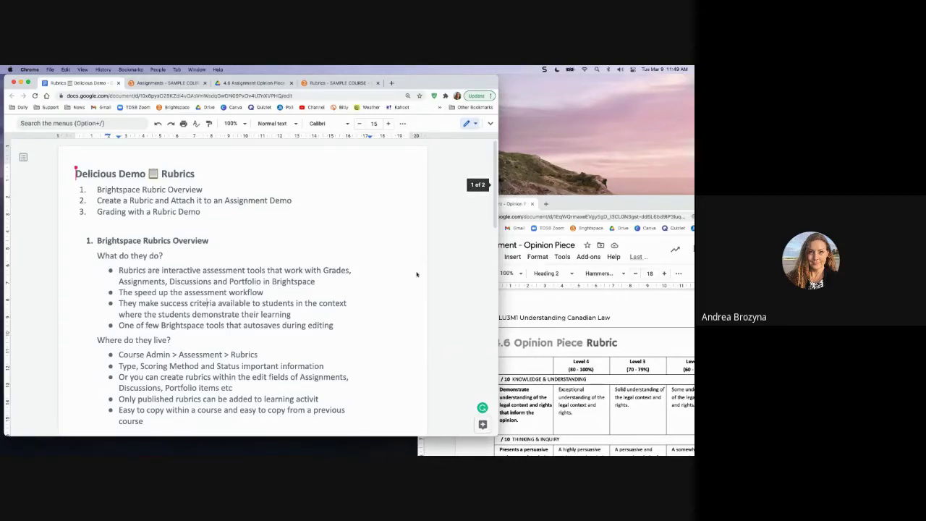
Switch to the Brightspace sample Canadian Law course and open its Rubrics list from Course Administration
left_click(177, 84)
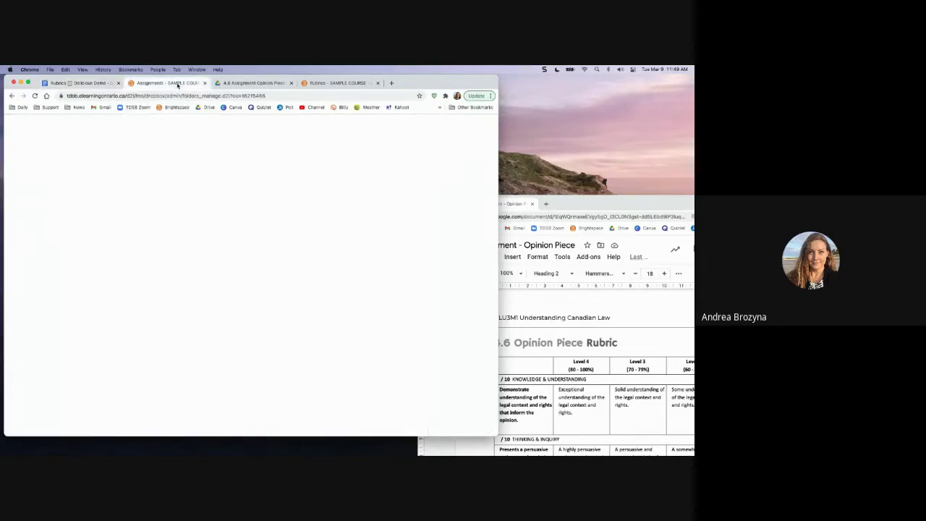
left_click(163, 134)
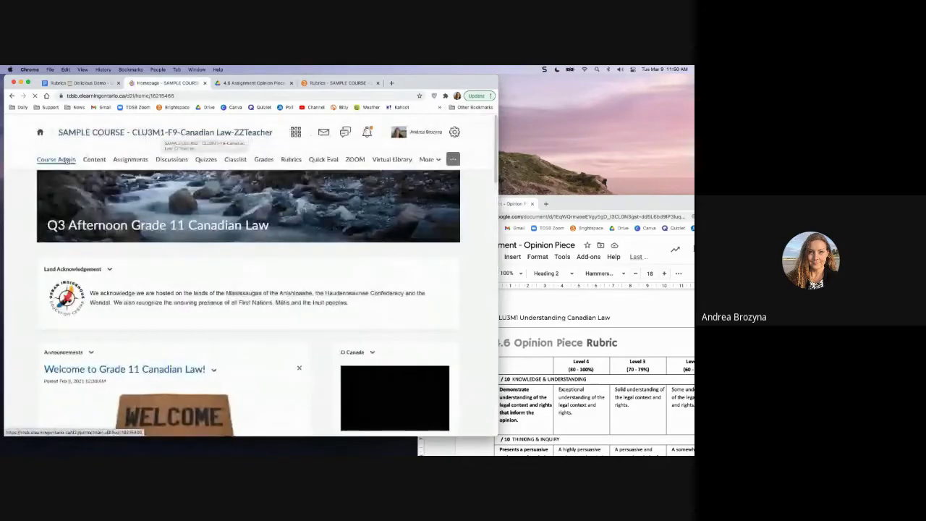
left_click(66, 160)
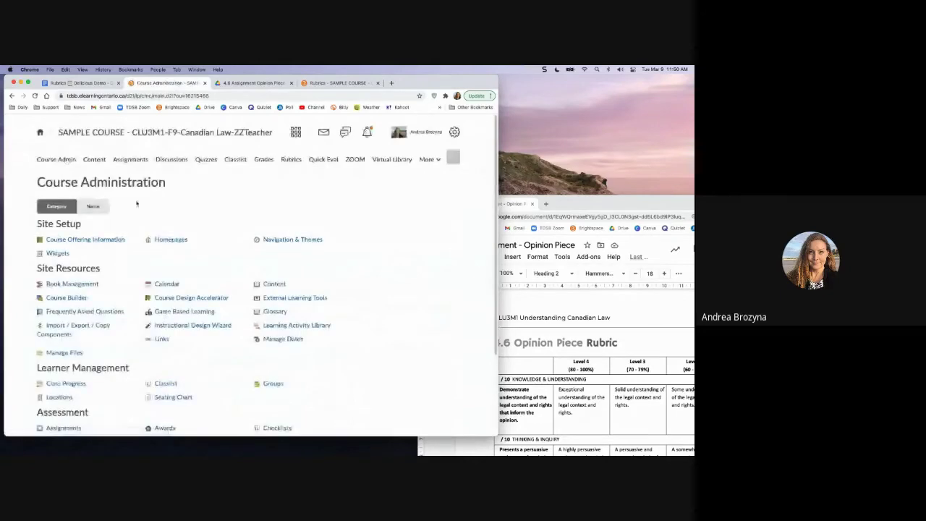
scroll(342, 282, "down", 1)
scroll(343, 282, "down", 3)
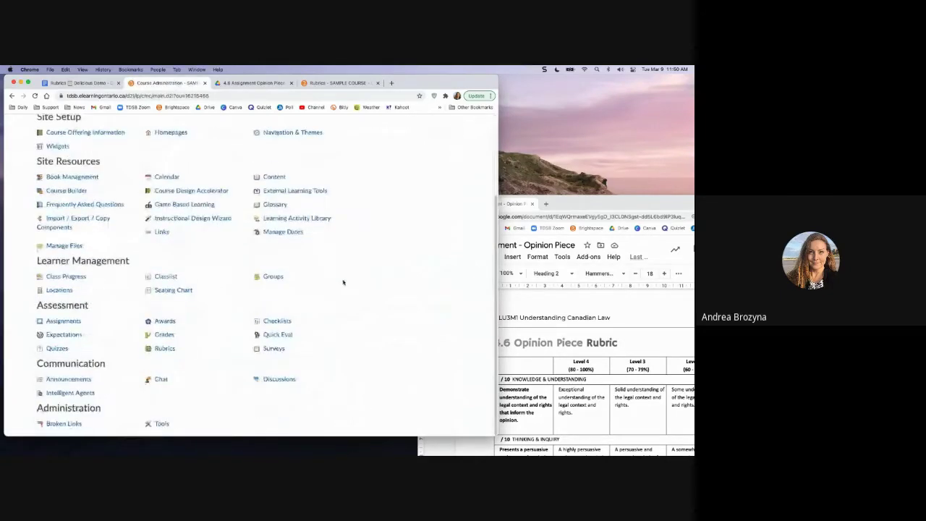
left_click(163, 350)
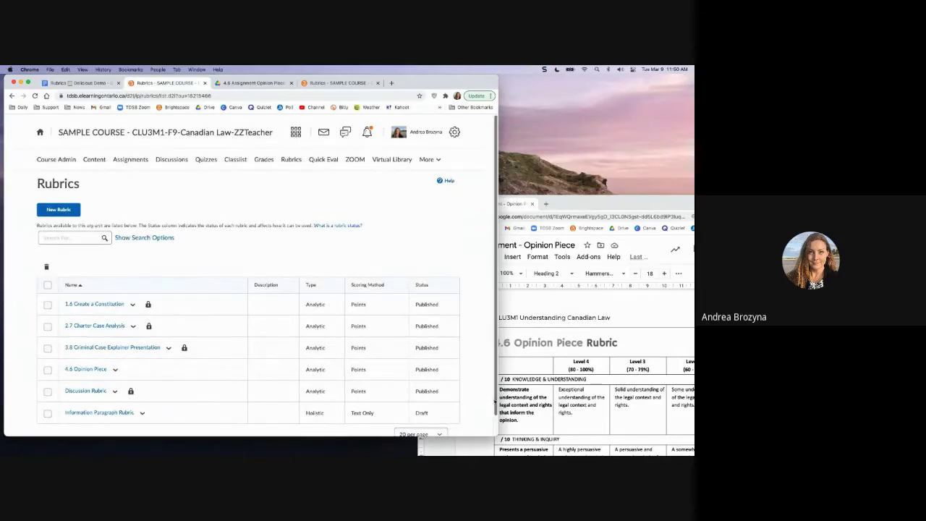
Widen the Rubrics list and examine the lock notice and available actions for the 3.8 Criminal Case Explainer Presentation rubric
left_click_drag(498, 434, 641, 448)
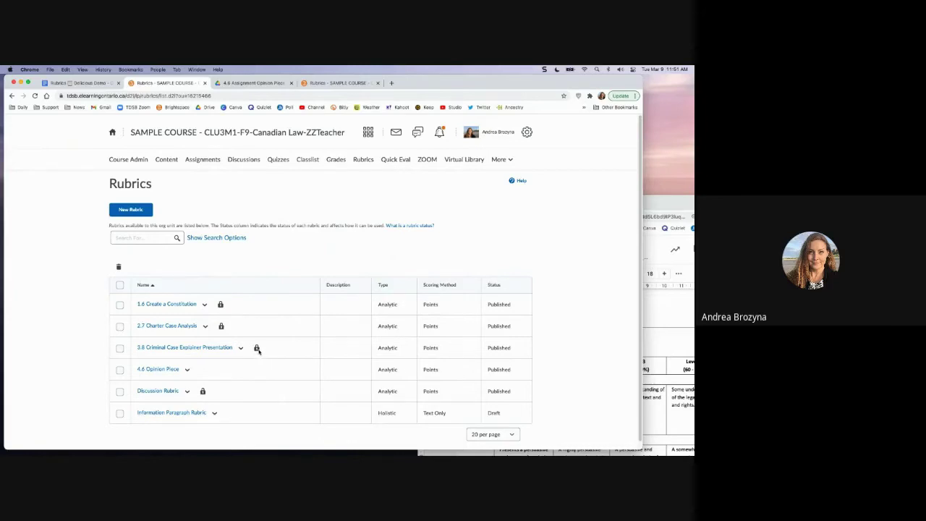
mouse_move(258, 351)
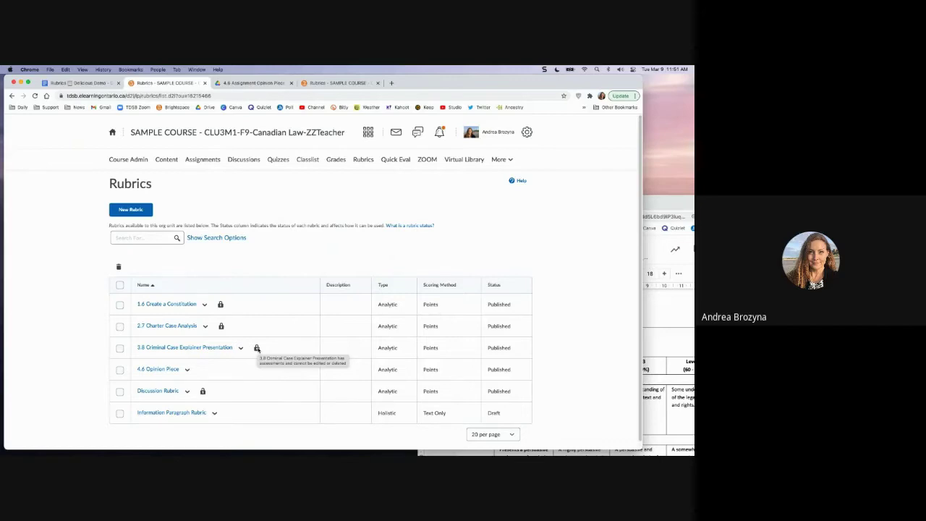
left_click(241, 348)
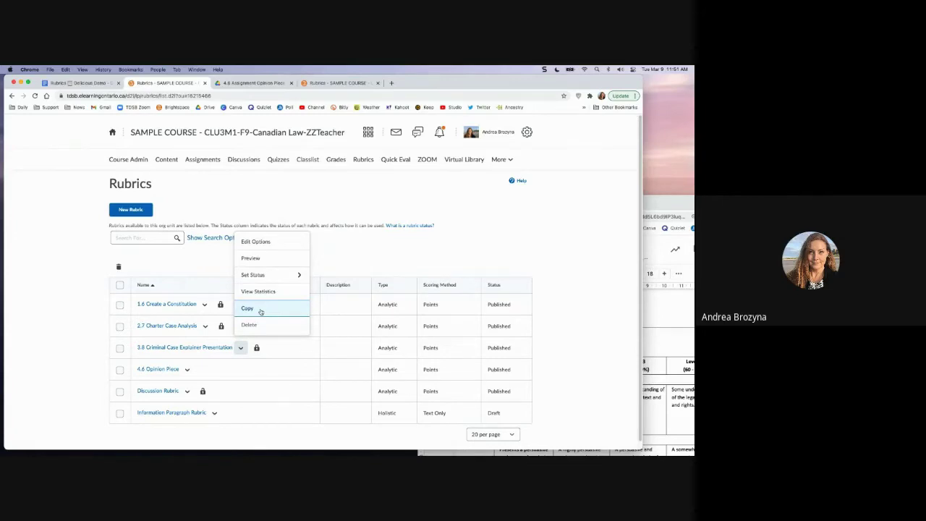
left_click(404, 256)
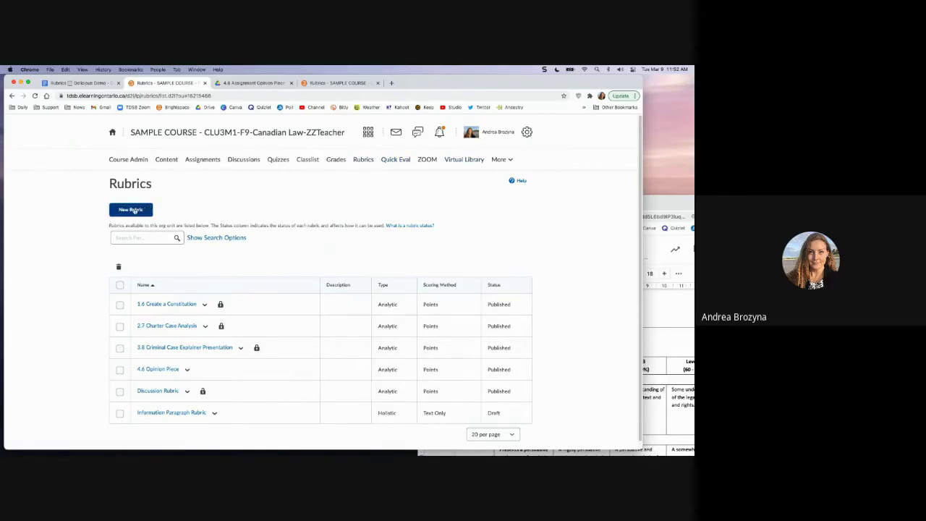
Create a new rubric and arrange the Unit 4 Assignment - Opinion Piece document beside its editor
left_click(134, 209)
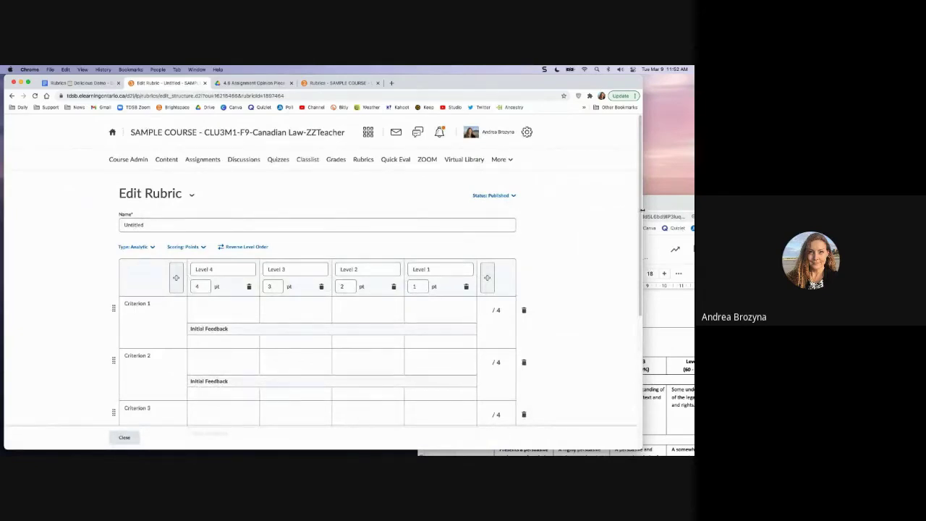
left_click_drag(596, 210, 441, 209)
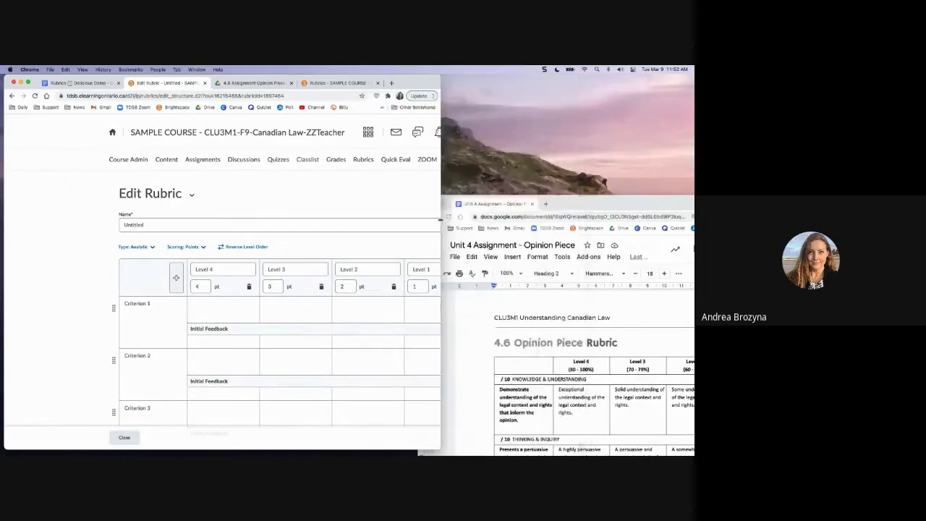
left_click(589, 203)
left_click_drag(589, 203, 571, 83)
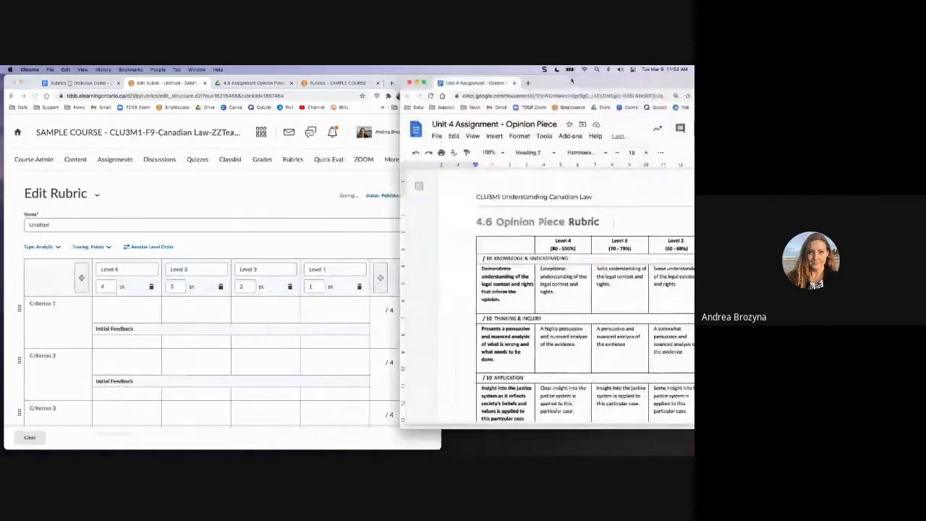
Copy "4.6 Opinion Piece" from the assignment document's rubric heading and use it as the new rubric's name
left_click_drag(566, 221, 449, 222)
key("super+c")
left_click(50, 225)
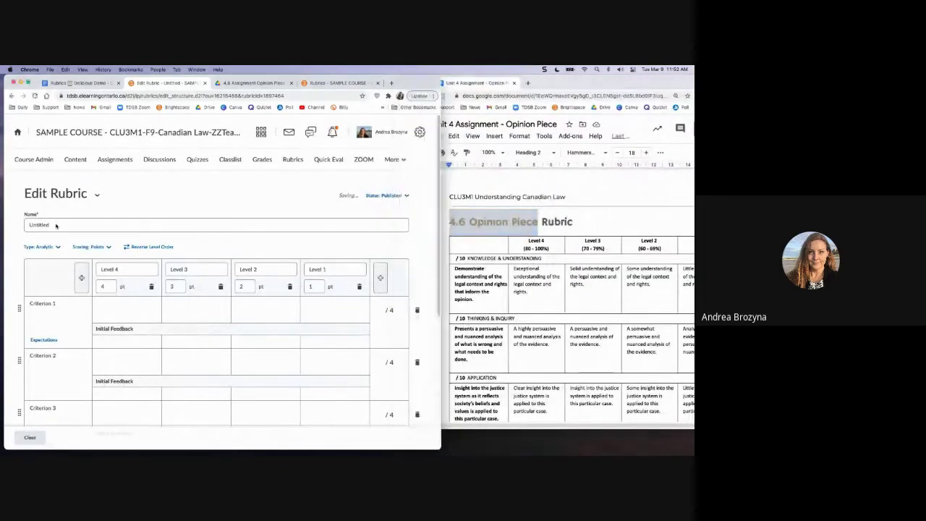
double_click(51, 225)
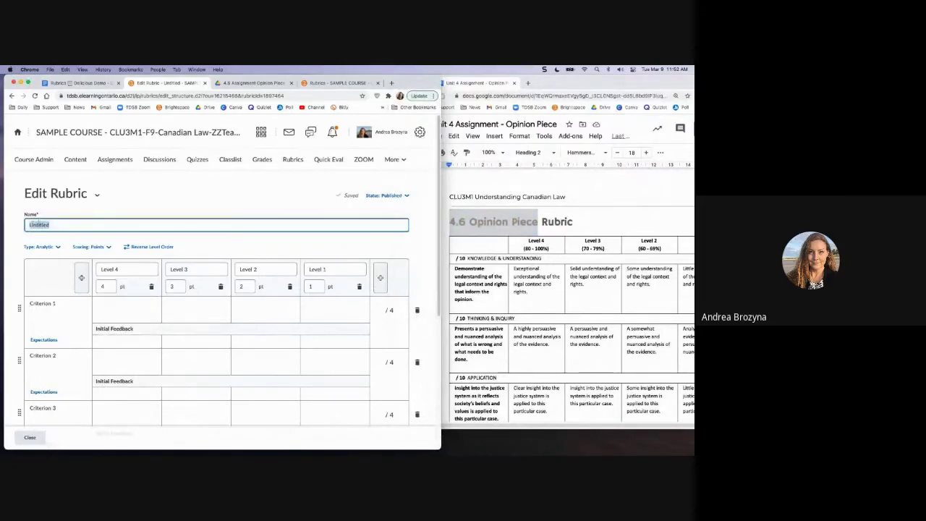
key("super+v")
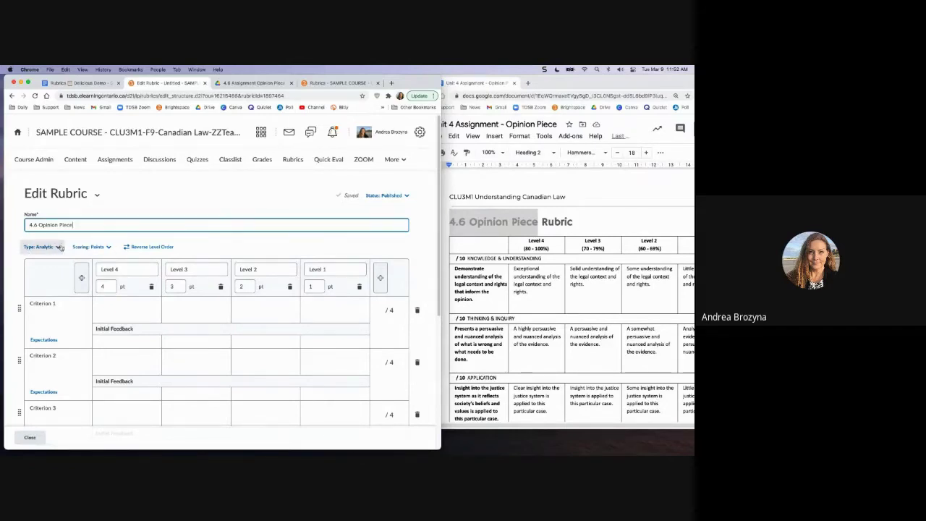
Change the rubric type to Holistic, accept the possible data loss, and check the description cells for the levels
left_click(60, 247)
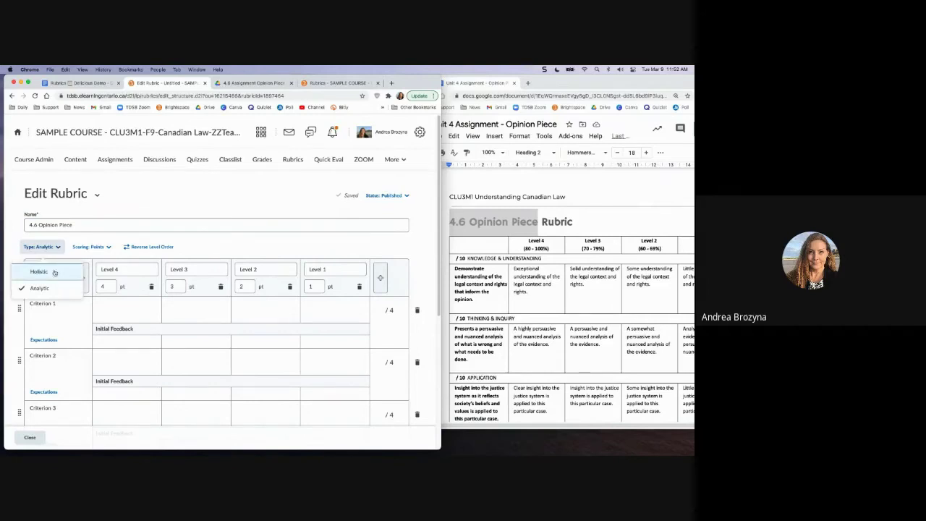
left_click(39, 271)
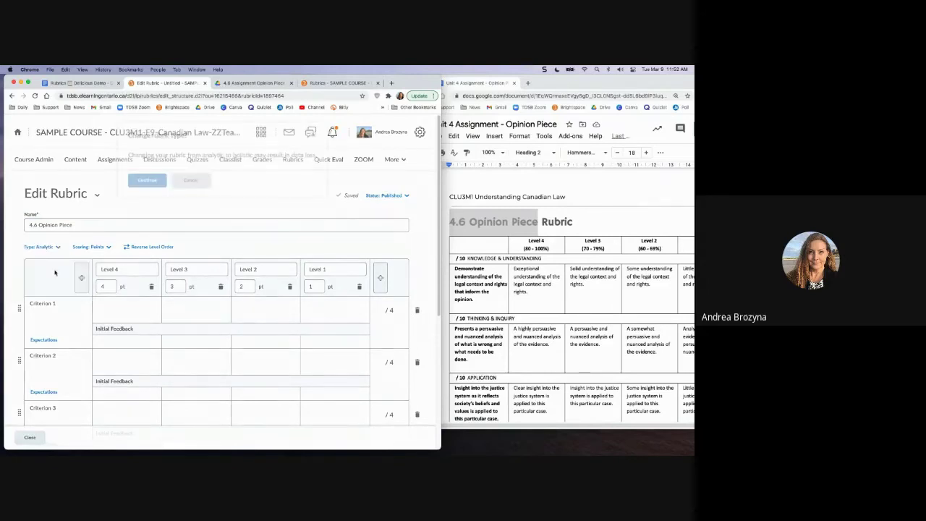
left_click(144, 191)
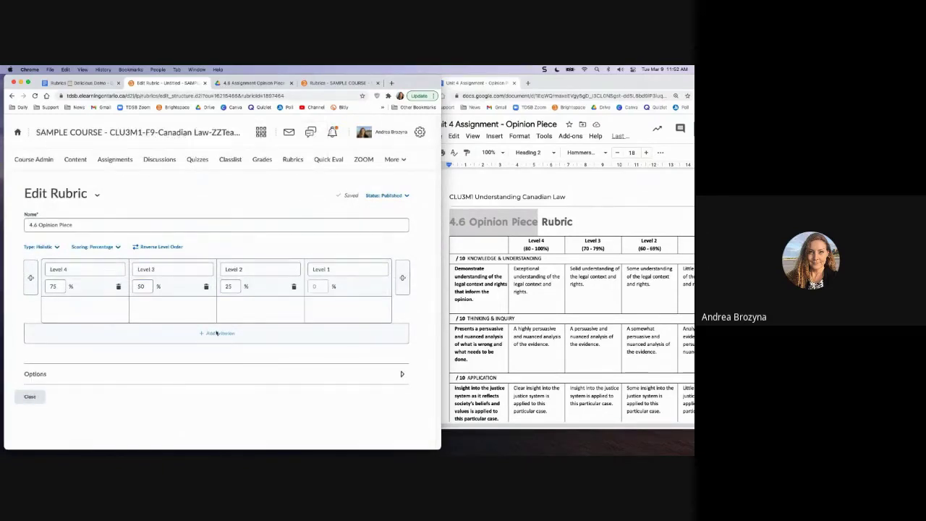
left_click(103, 313)
left_click(172, 315)
left_click(260, 308)
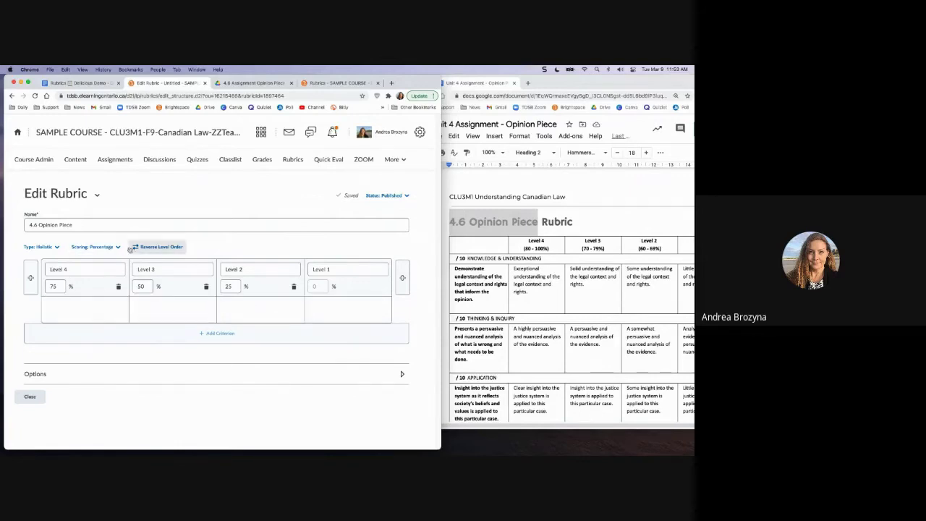
Set the rubric's scoring to No Score and switch its type back to Analytic
left_click(96, 247)
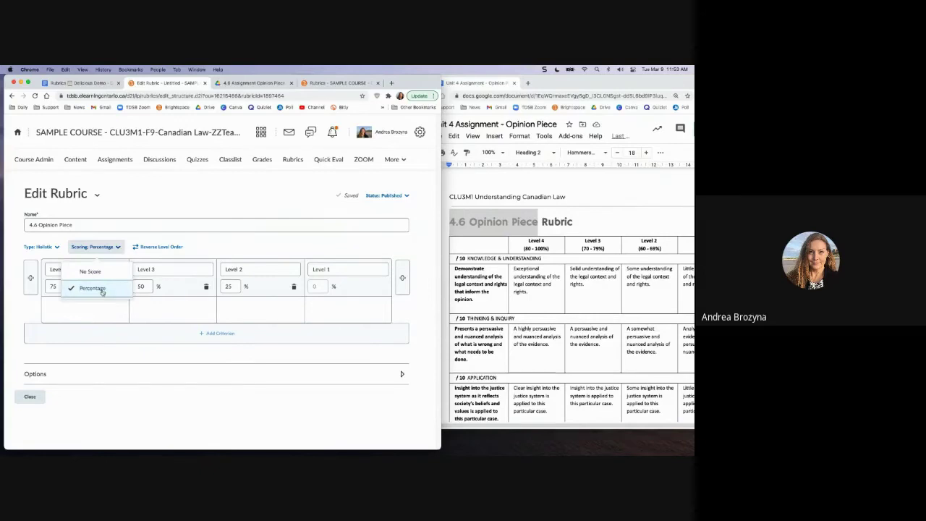
left_click(91, 271)
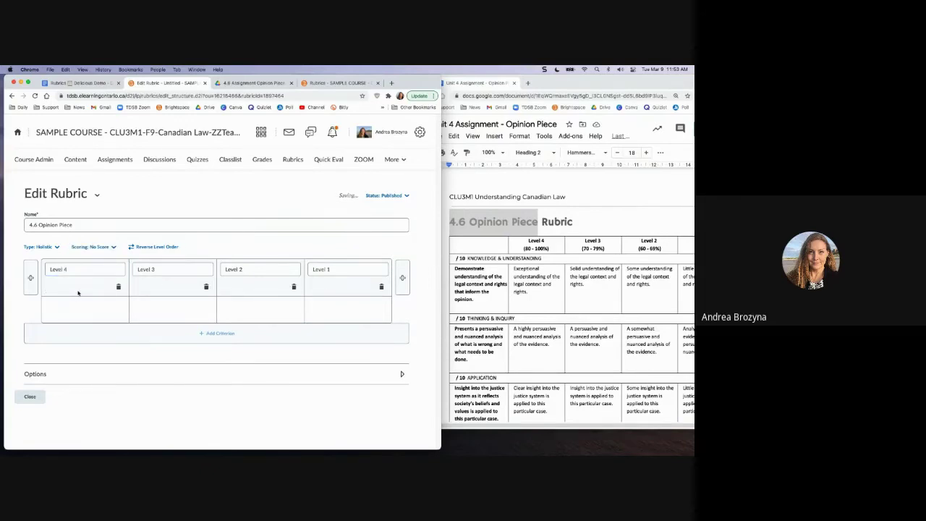
left_click(78, 272)
left_click(333, 304)
left_click(40, 247)
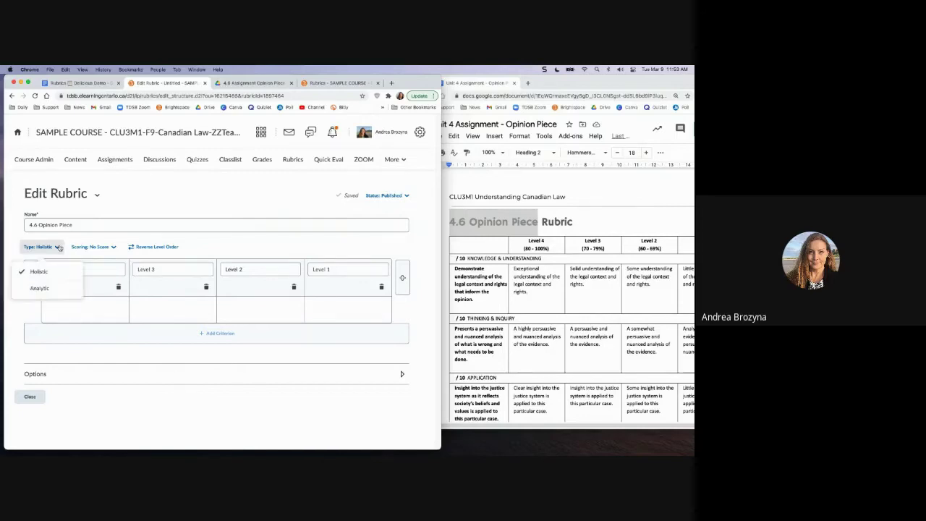
left_click(57, 292)
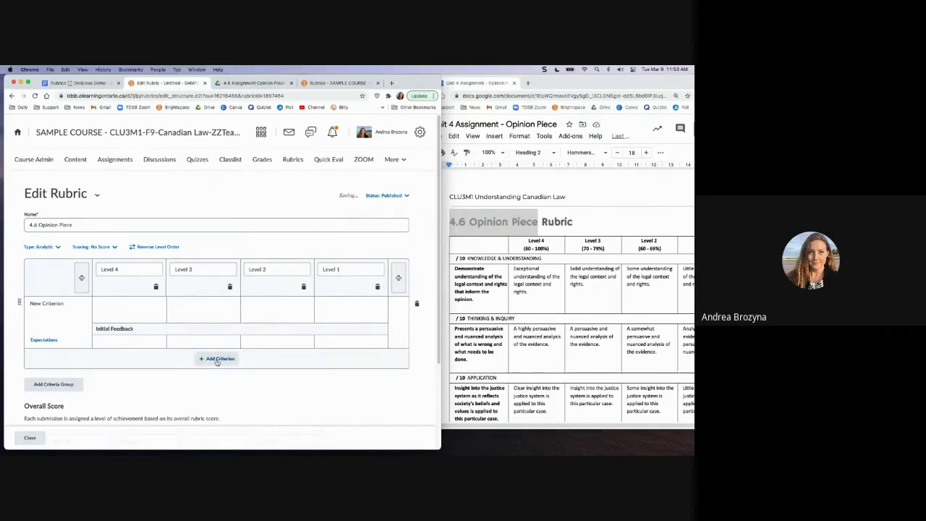
Add three more criterion rows to the rubric for a total of four criteria
left_click(216, 358)
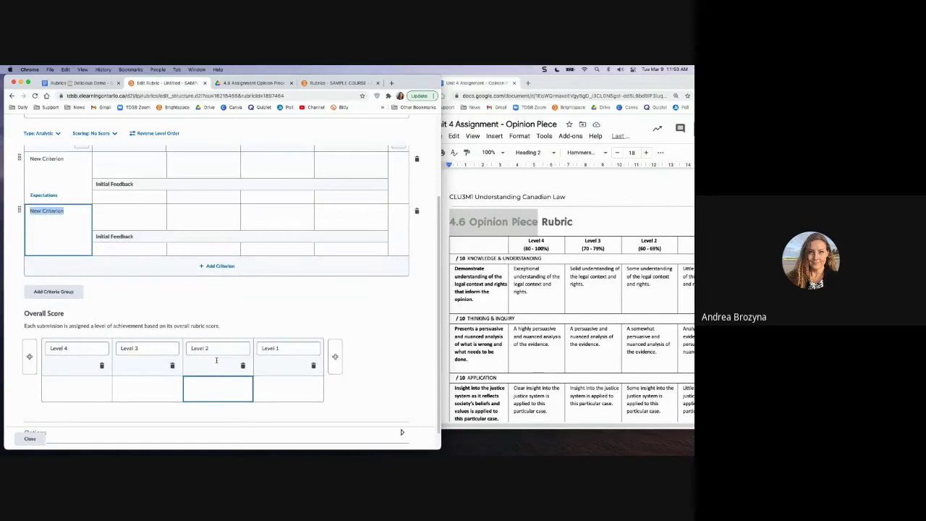
scroll(217, 348, "up", 1)
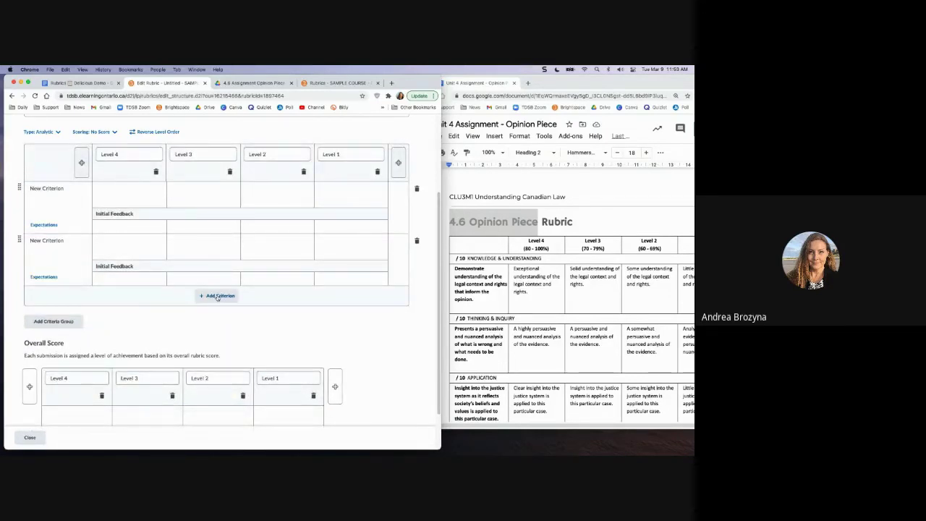
scroll(190, 343, "down", 2)
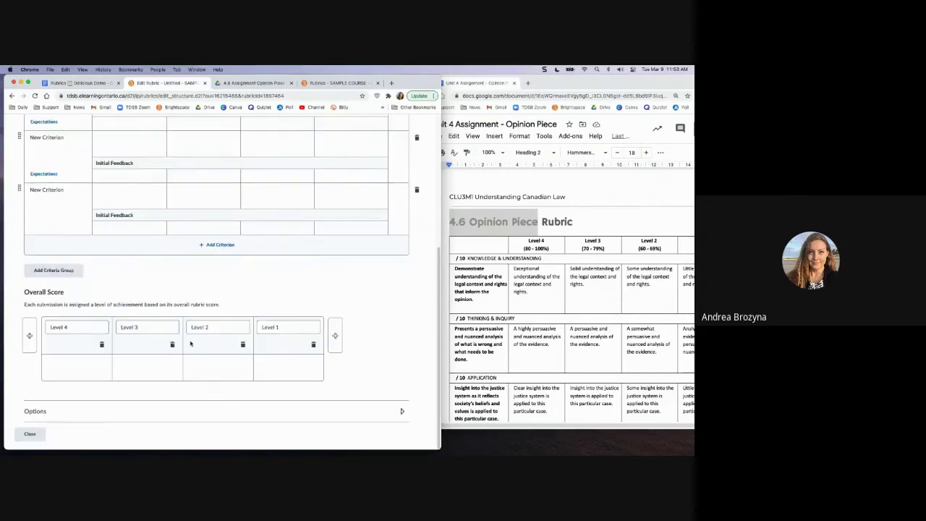
scroll(191, 344, "up", 1)
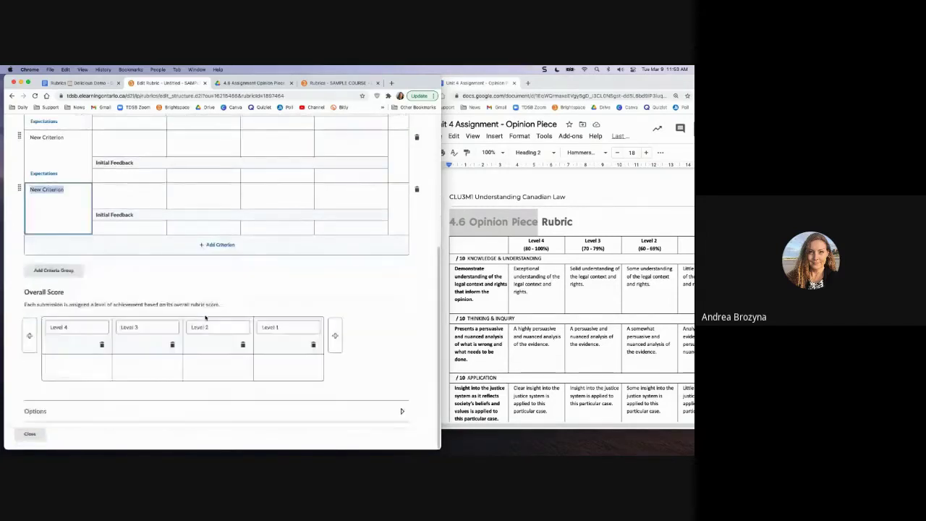
scroll(205, 317, "up", 6)
scroll(195, 311, "down", 2)
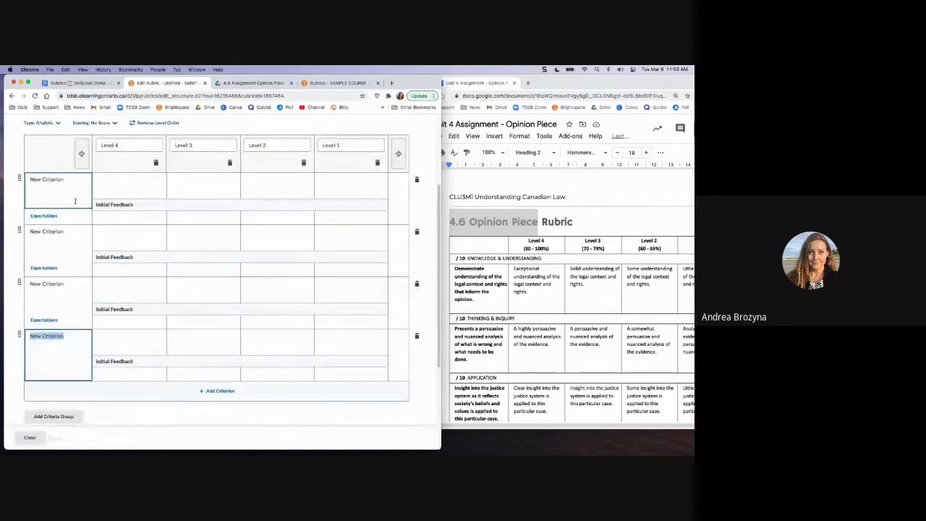
scroll(94, 196, "up", 2)
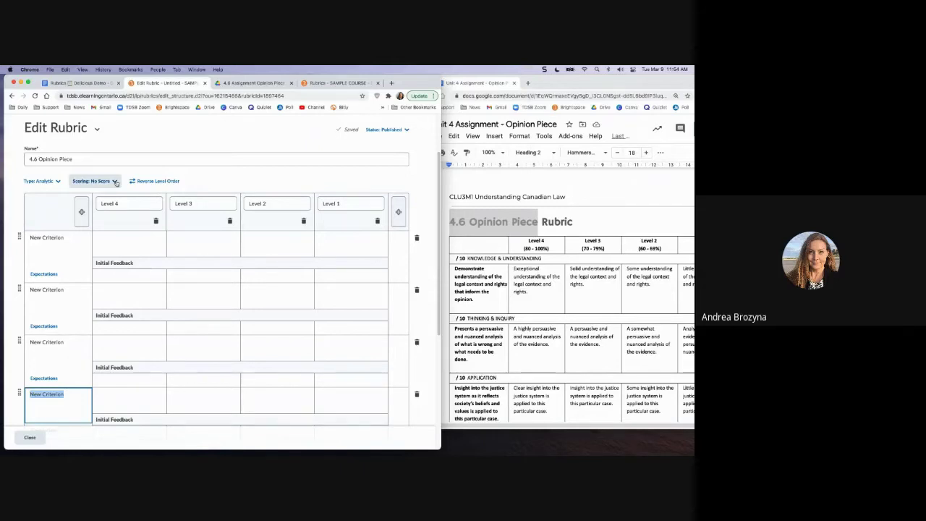
Change the rubric's scoring to Points, set Level 4 to 10 points, and check the total score
left_click(116, 182)
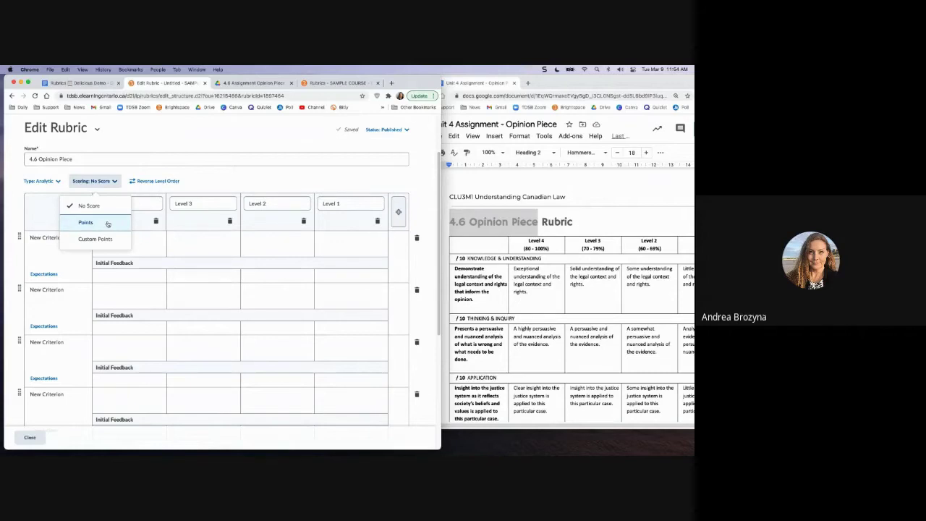
left_click(108, 223)
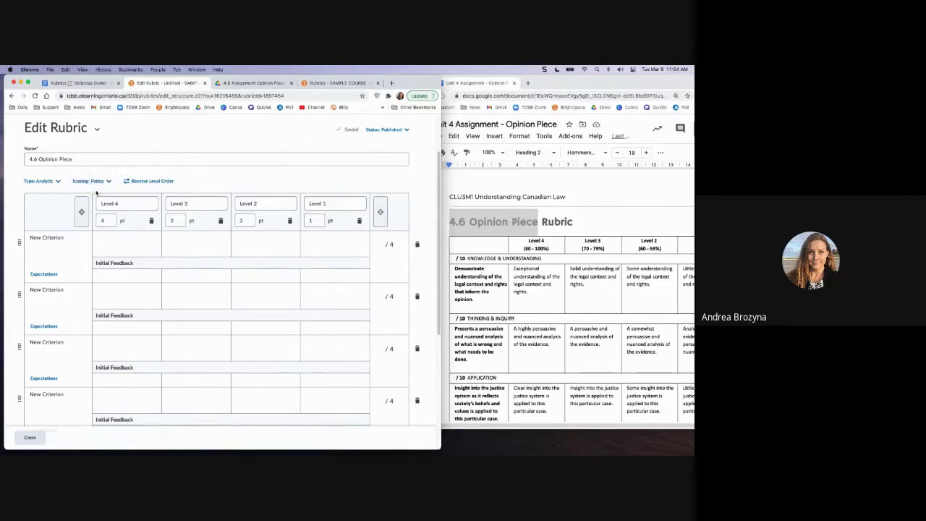
left_click(106, 221)
left_click_drag(106, 221, 102, 221)
type("10")
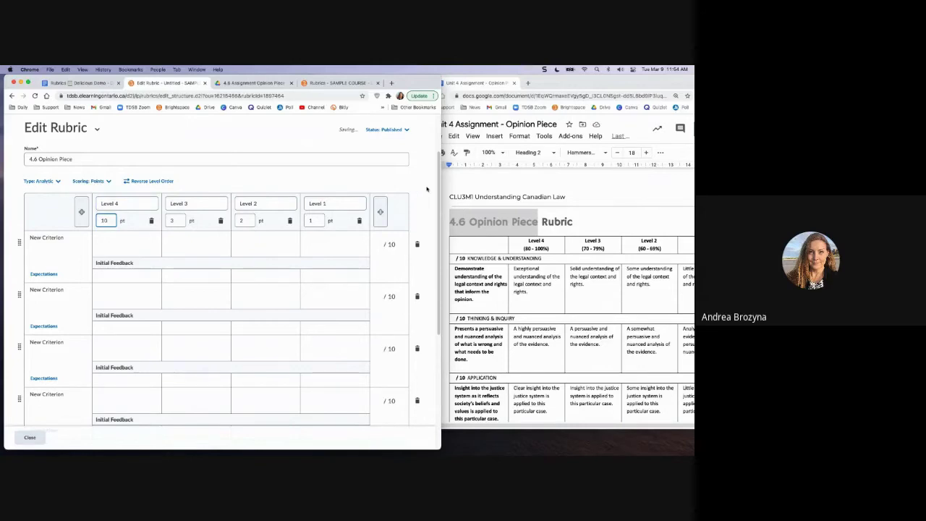
left_click(415, 227)
scroll(427, 246, "down", 1)
scroll(426, 246, "down", 3)
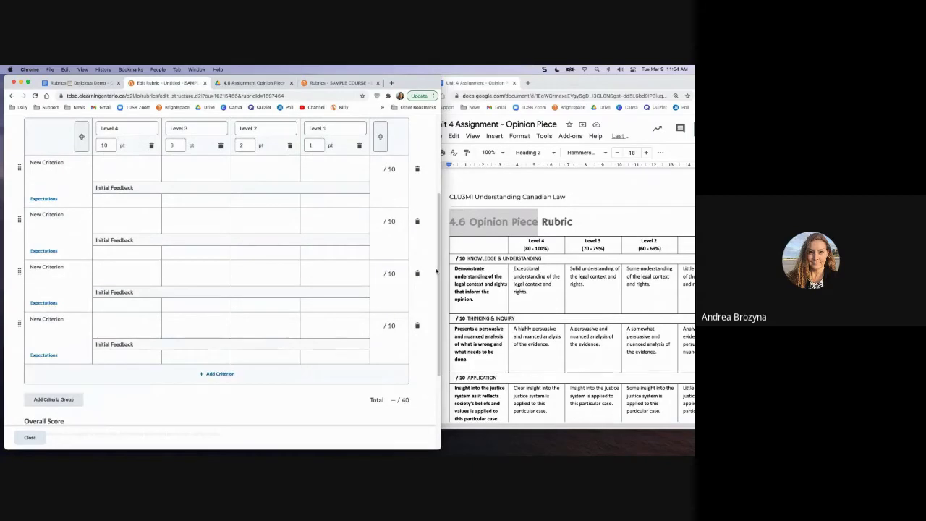
scroll(435, 271, "up", 1)
scroll(436, 271, "up", 3)
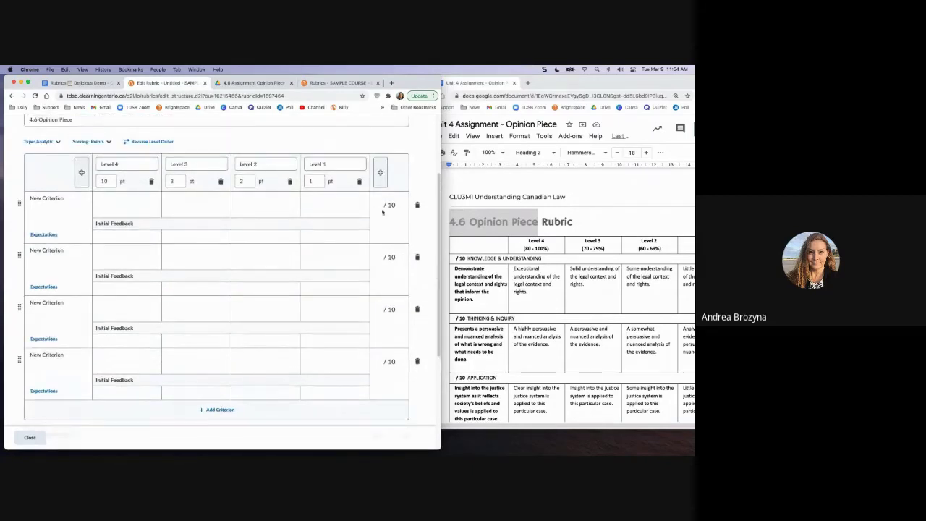
Set the level points to 7.5 for Level 3, 6.5 for Level 2 and 5.5 for Level 1
left_click(334, 206)
left_click(172, 180)
double_click(173, 181)
type("7.5")
double_click(242, 181)
type("6.5")
left_click(104, 181)
left_click(318, 181)
type("5.5")
left_click(179, 169)
left_click(189, 186)
left_click(306, 181)
left_click(314, 201)
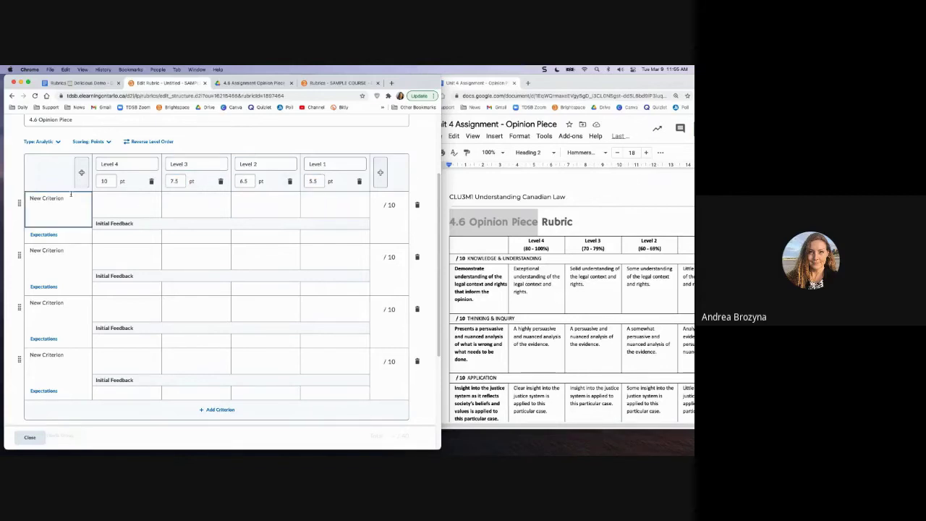
Copy "KNOWLEDGE & UNDERSTANDING" from the assignment document and use it as the first criterion's name
left_click(469, 257)
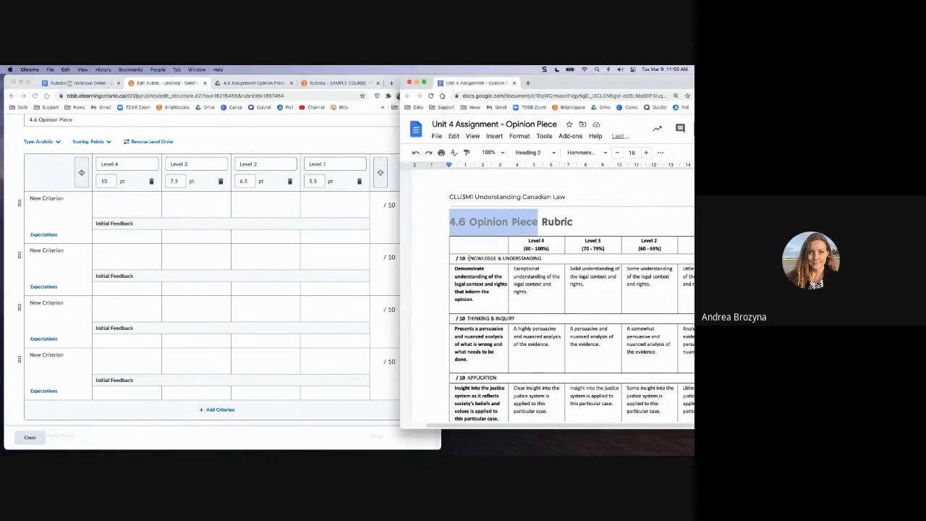
left_click_drag(469, 257, 547, 259)
key("super+c")
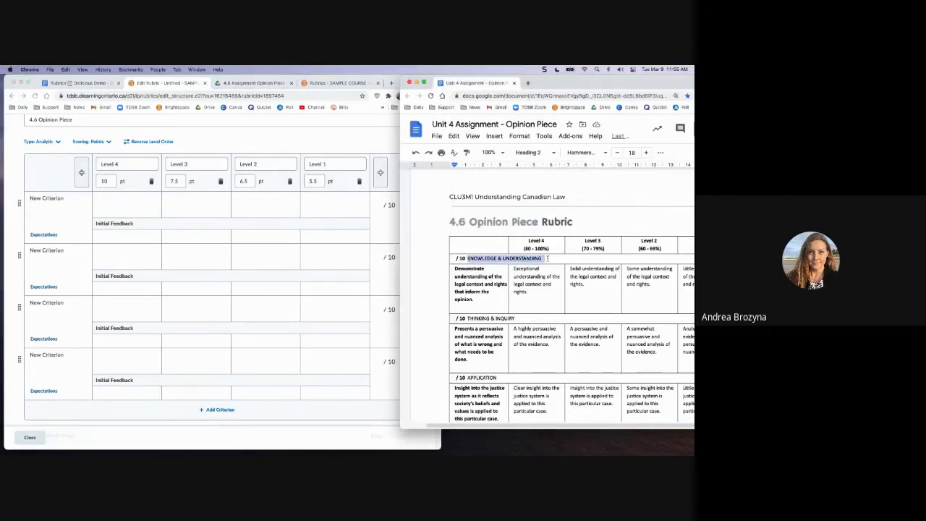
left_click(48, 206)
triple_click(32, 199)
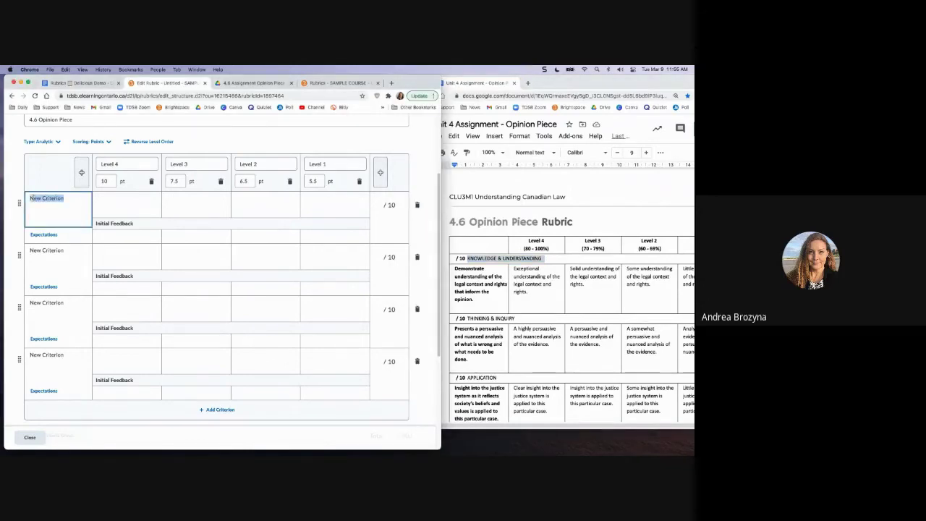
key("super+v")
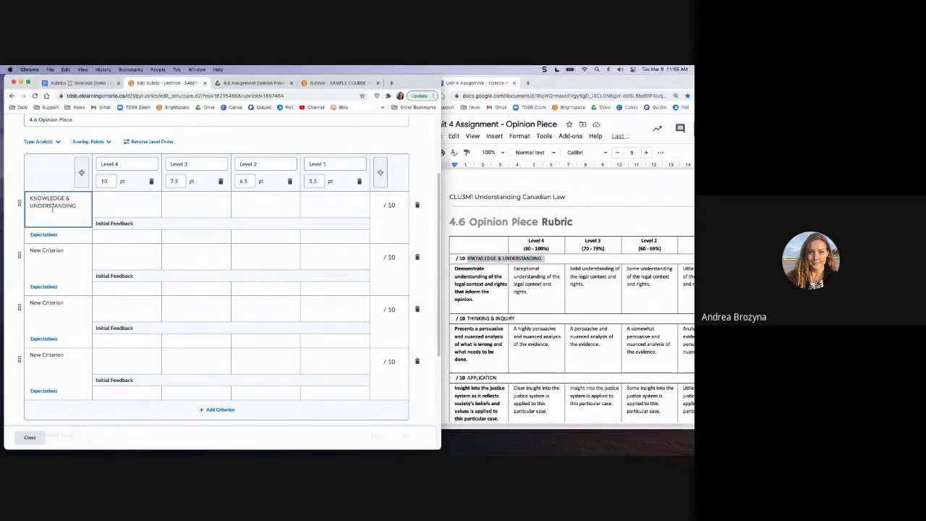
Copy "Demonstrate understanding of the legal context and rights that inform the opinion." from the document into the first criterion, below its name
left_click(468, 299)
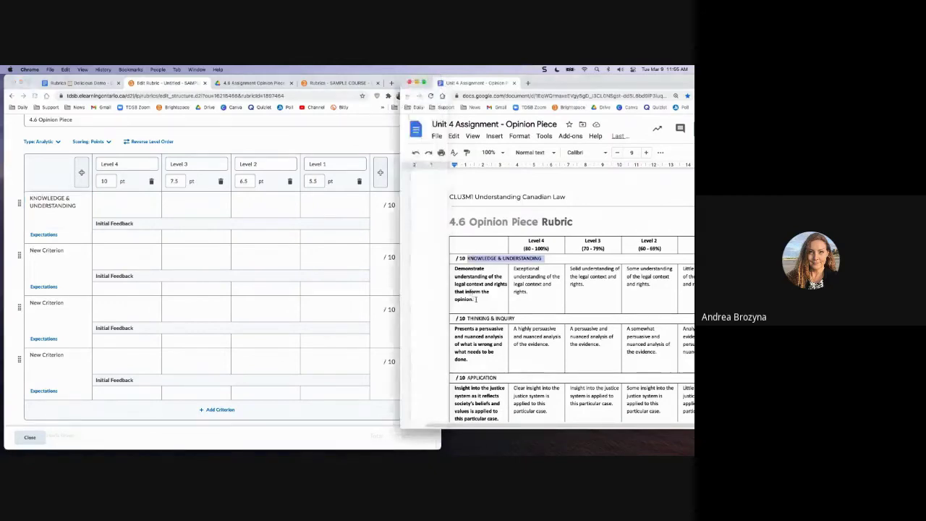
left_click_drag(470, 300, 455, 275)
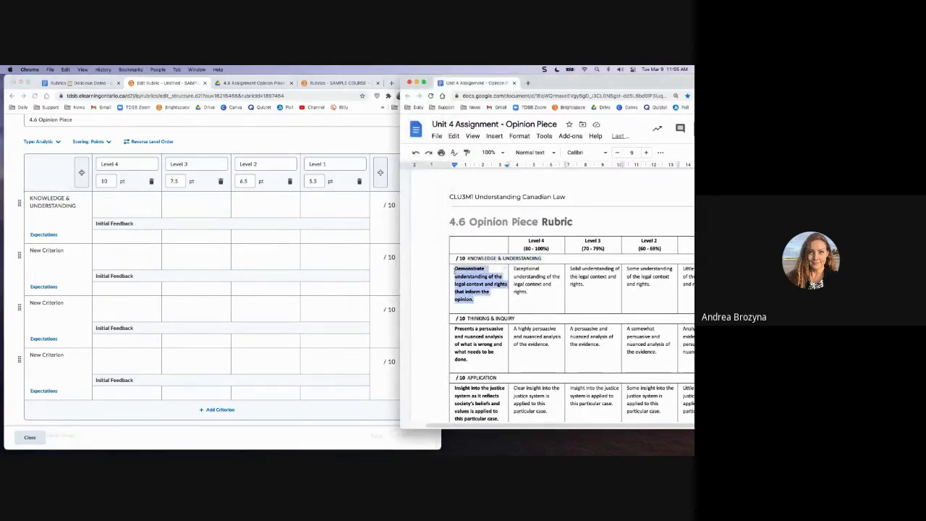
left_click(80, 207)
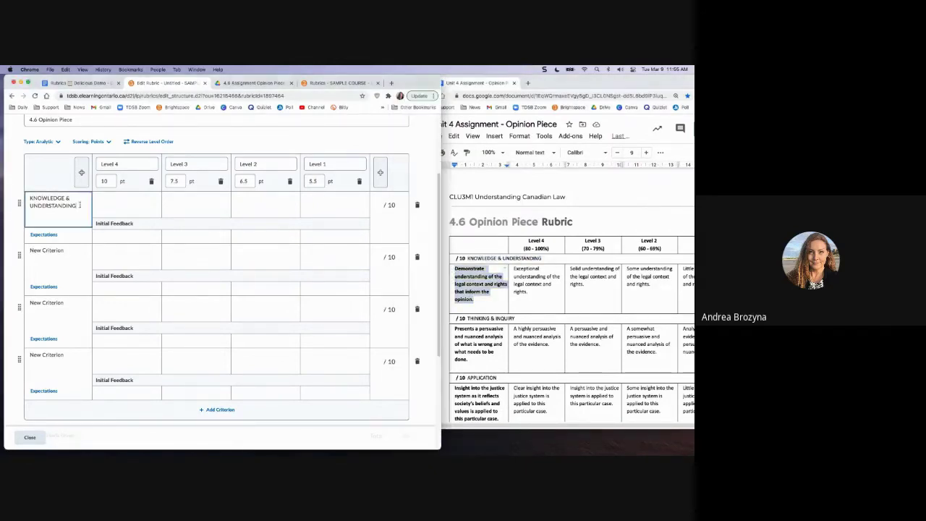
type("Demonstrate understanding of the legal context and rights that inform the opinion.")
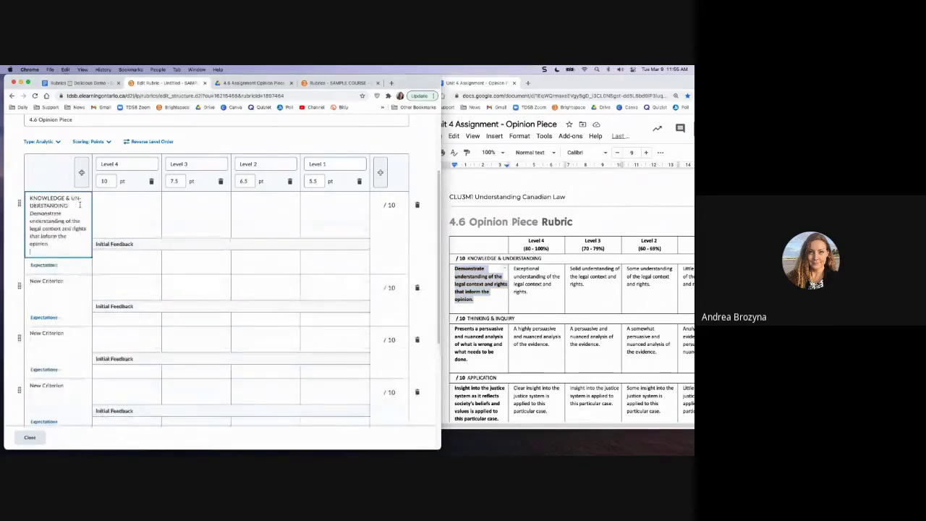
Copy the document's Level 4 Knowledge & Understanding description into the first criterion's Level 4 cell, and check the Level 3 and Level 2 cells
left_click(557, 300)
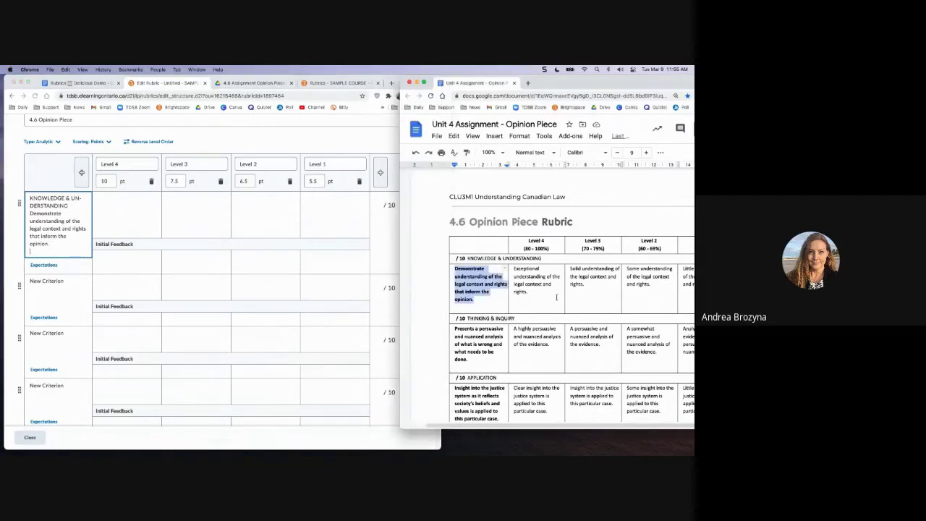
left_click_drag(527, 292, 514, 269)
key("super+c")
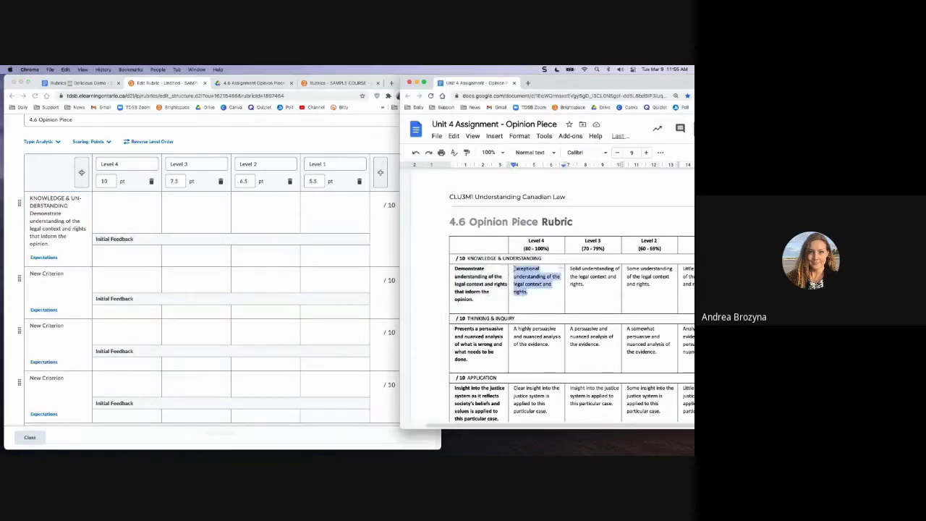
left_click(142, 203)
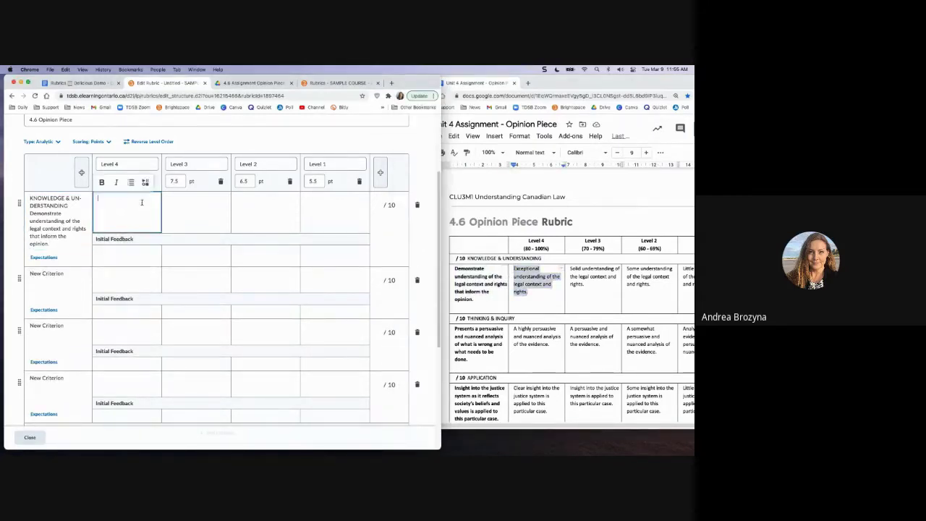
key("super+v")
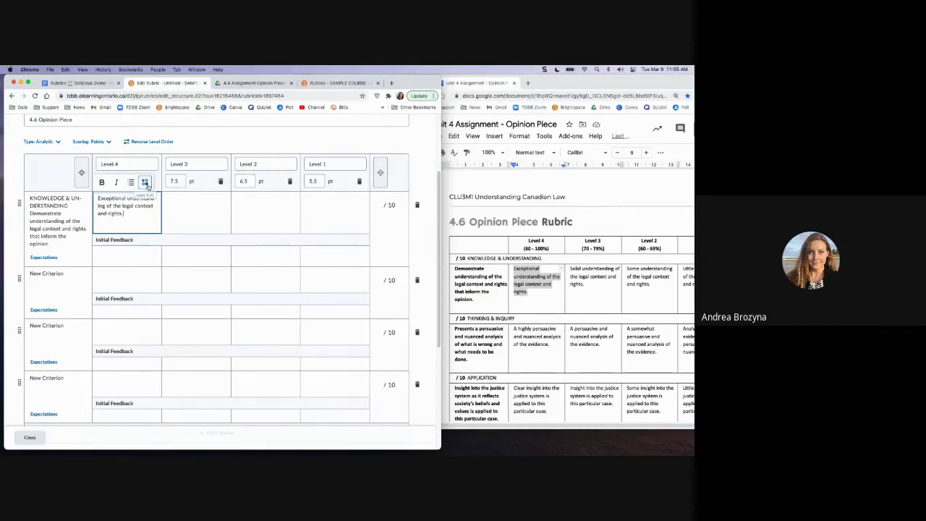
left_click(190, 204)
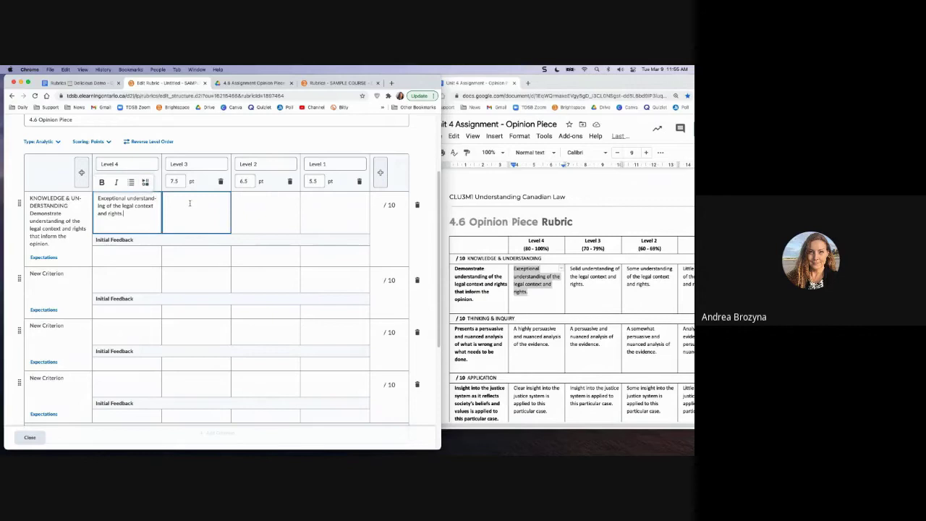
left_click(264, 204)
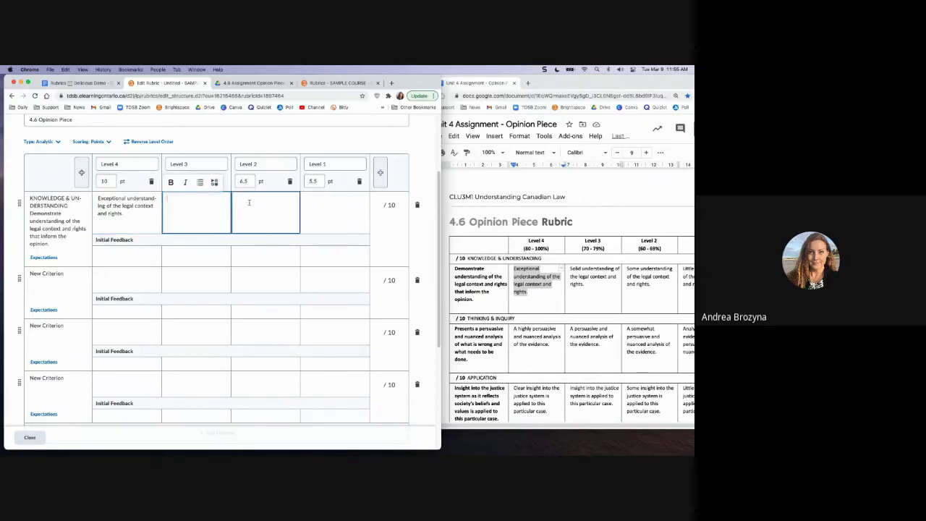
left_click(194, 141)
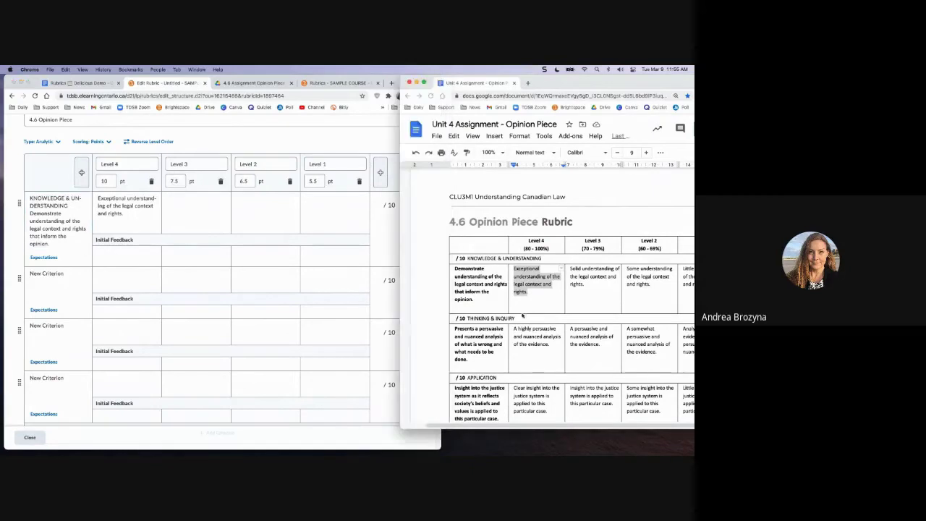
Copy "THINKING & INQUIRY" from the assignment document and use it as the second criterion's name
left_click(470, 319)
left_click_drag(466, 319, 533, 318)
key("super+c")
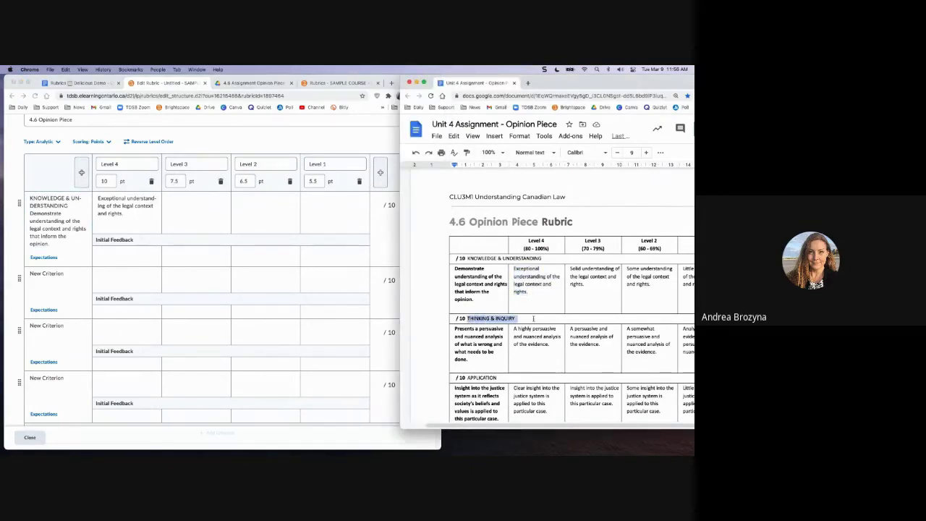
left_click(53, 274)
double_click(53, 274)
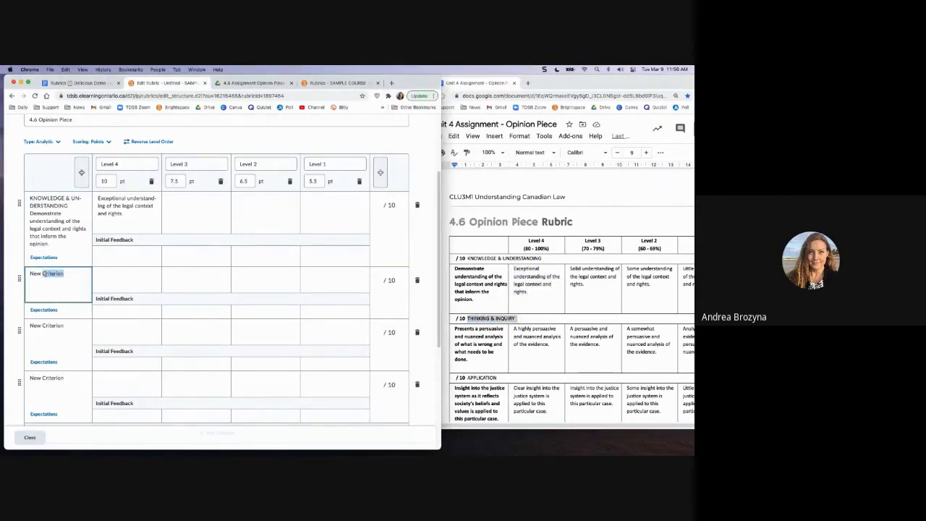
triple_click(43, 273)
key("super+v")
Copy "APPLICATION" from the assignment document and use it as the third criterion's name
left_click(499, 354)
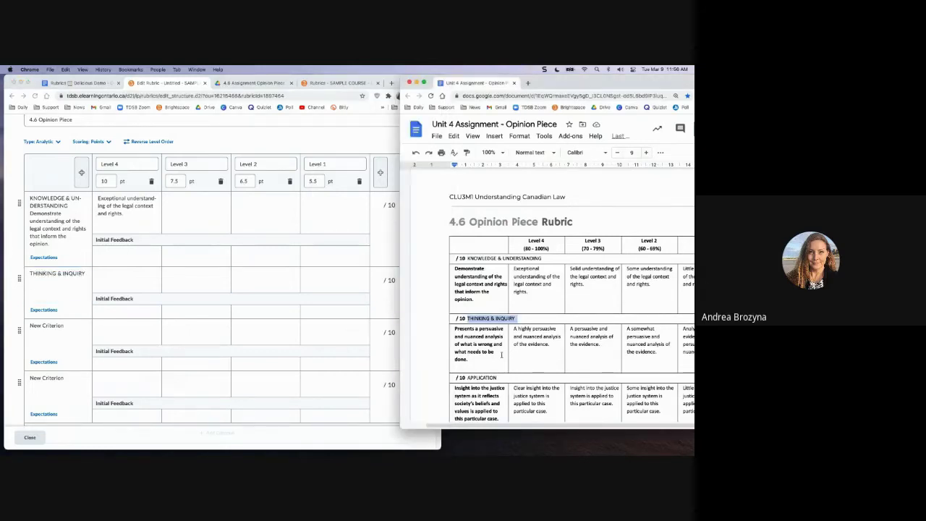
scroll(501, 354, "down", 3)
left_click(468, 256)
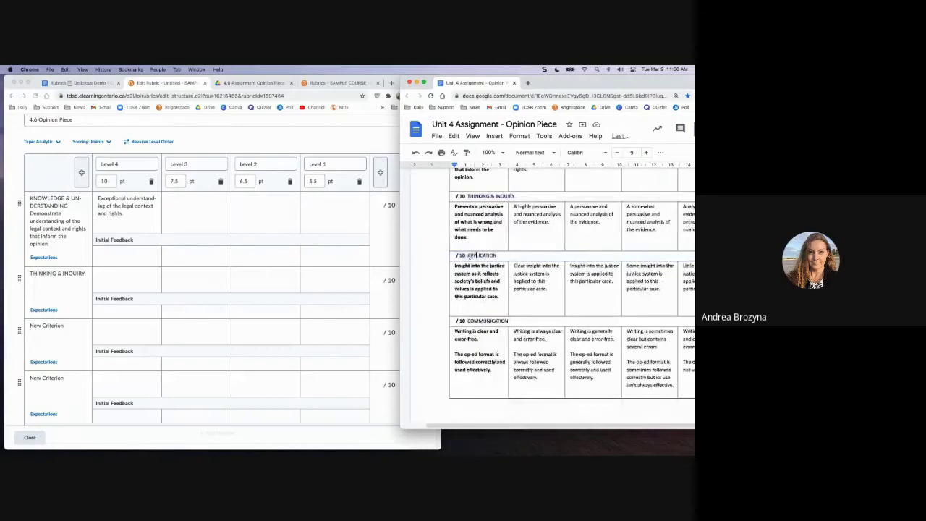
double_click(470, 255)
key("super+c")
left_click(48, 329)
triple_click(48, 329)
key("super+v")
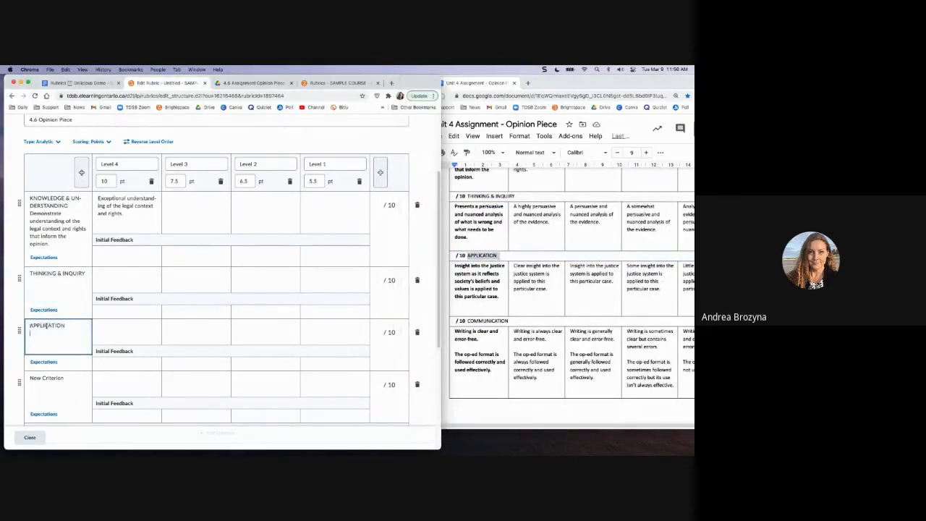
Copy "COMMUNICATION" from the assignment document and use it as the fourth criterion's name
left_click(445, 323)
left_click_drag(467, 321, 520, 320)
key("super+c")
left_click(47, 378)
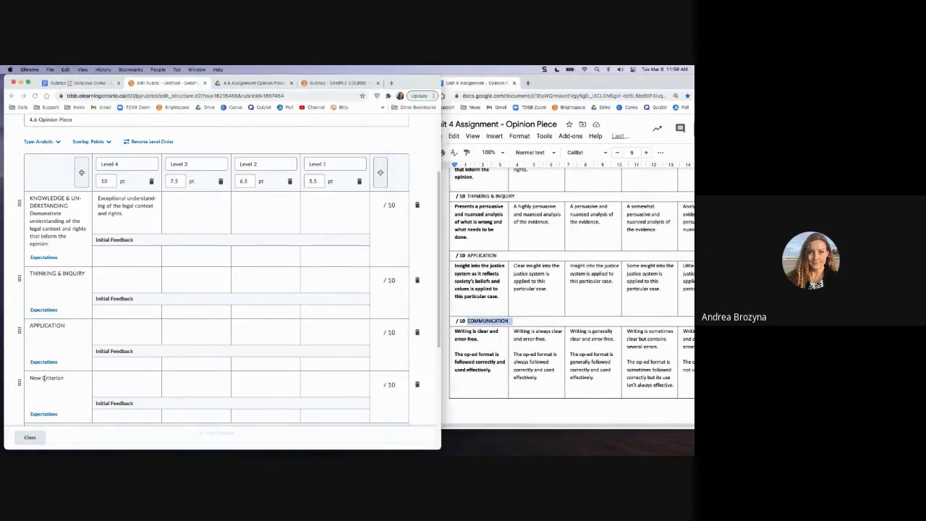
triple_click(46, 377)
key("super+v")
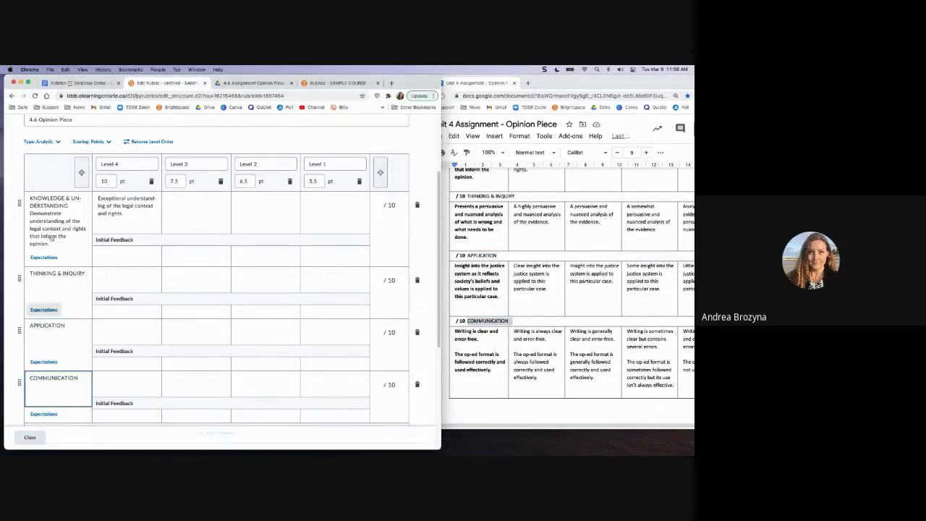
Switch the rubric's scoring method to Custom Points and widen the browser window to show the per-criterion point fields
left_click(108, 142)
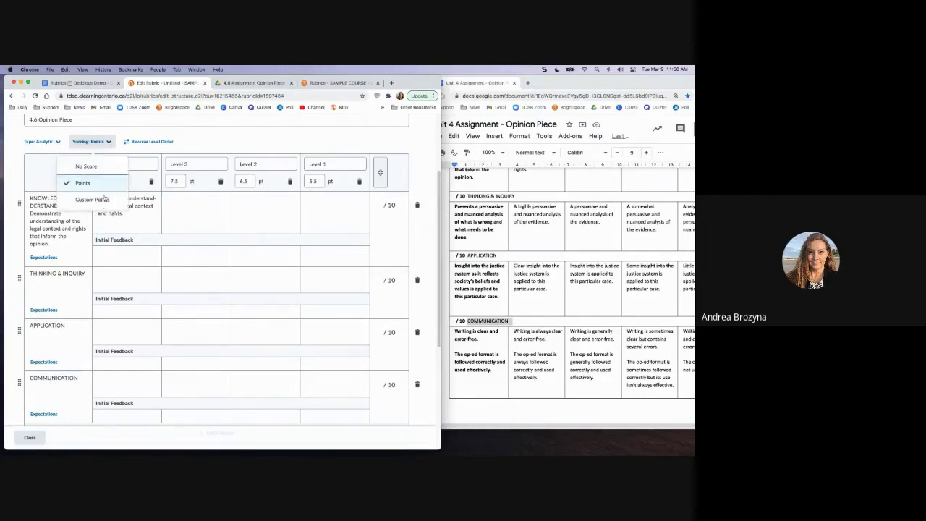
left_click(106, 199)
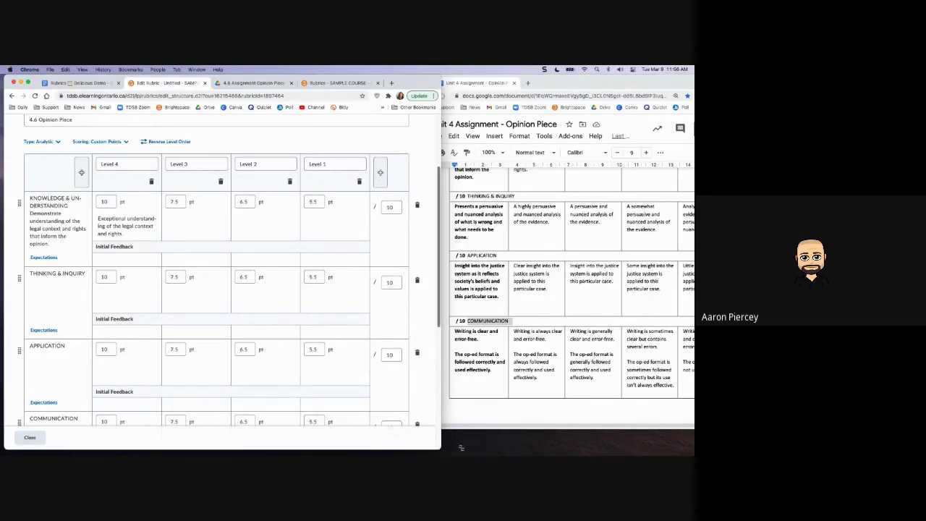
left_click_drag(441, 448, 473, 448)
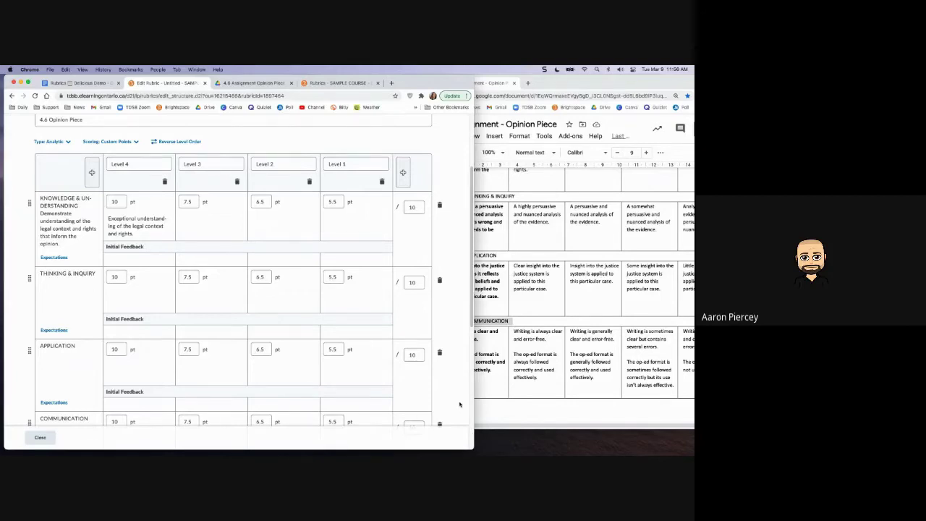
scroll(458, 404, "down", 1)
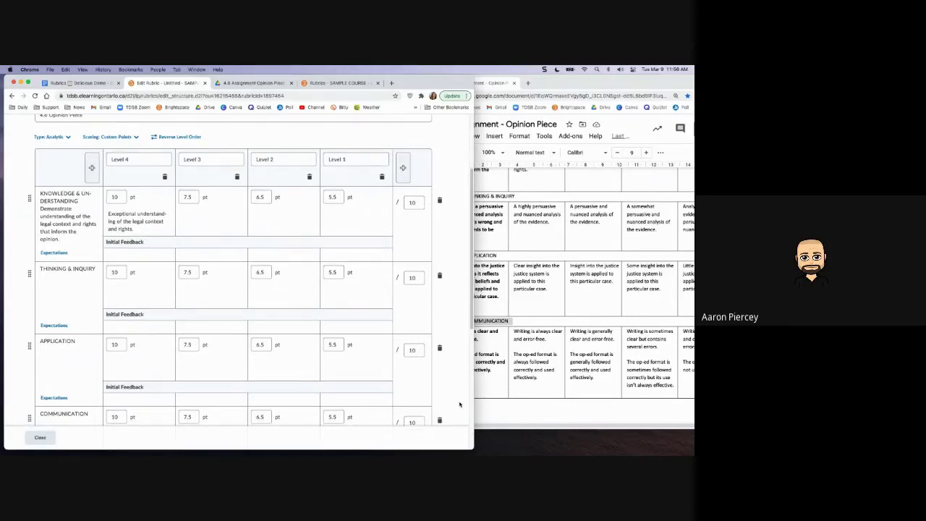
scroll(459, 404, "down", 5)
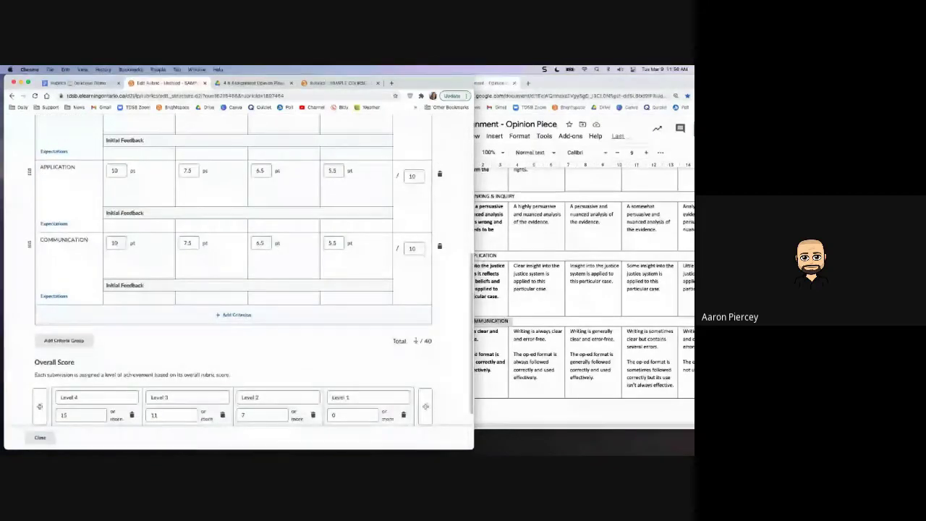
scroll(446, 386, "up", 1)
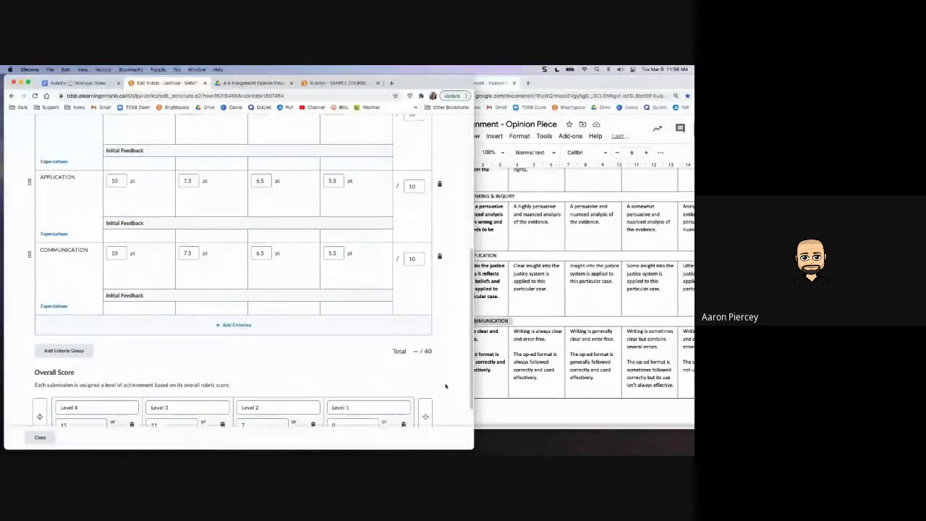
scroll(446, 385, "up", 10)
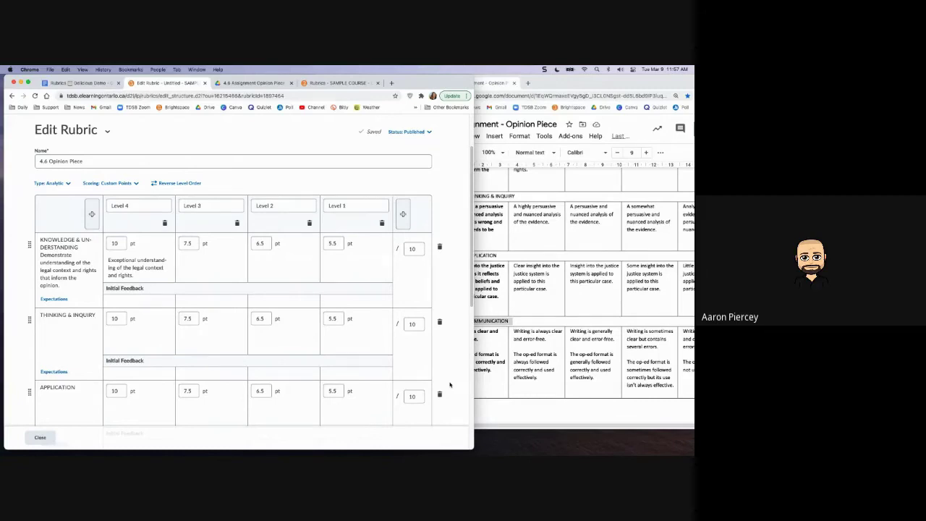
Set the maximum score of both the Knowledge & Understanding and Thinking & Inquiry criteria to 20 points
left_click(109, 243)
left_click(349, 263)
left_click(429, 280)
scroll(447, 283, "down", 1)
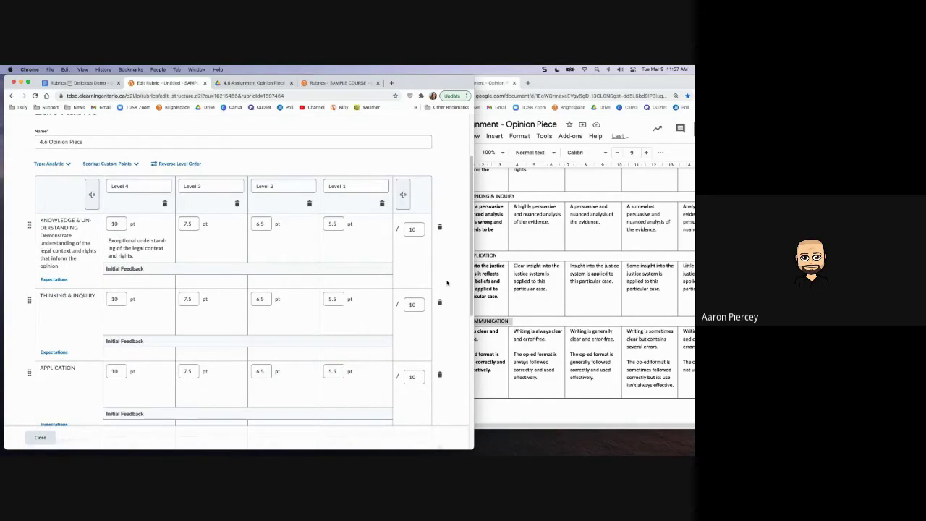
scroll(447, 282, "down", 5)
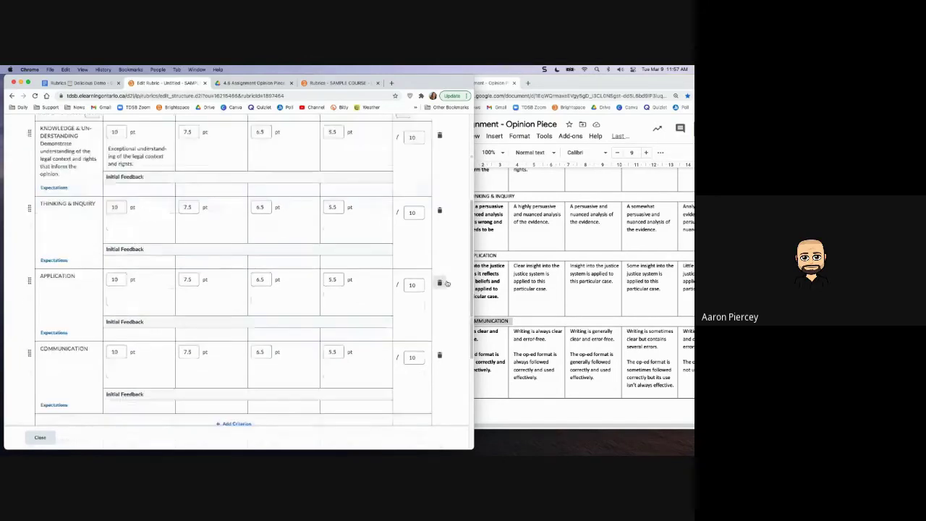
scroll(447, 283, "up", 3)
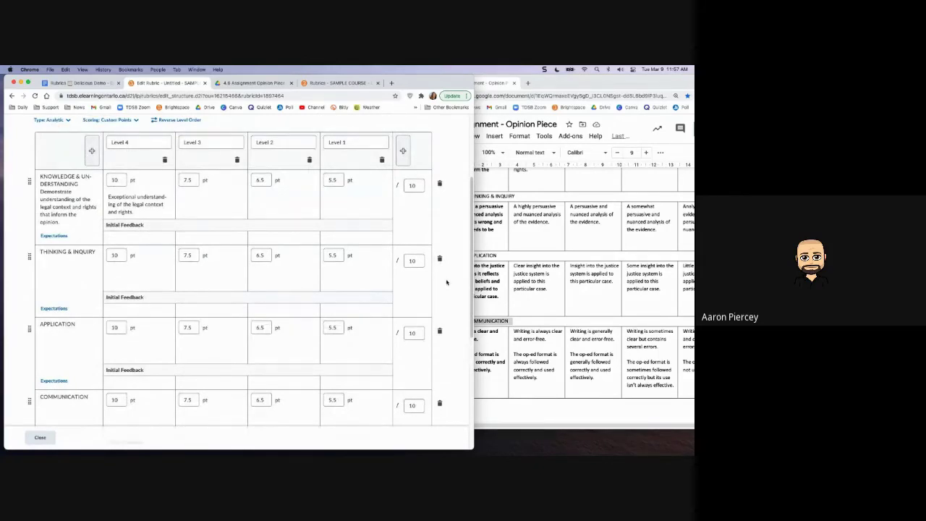
left_click(412, 186)
double_click(413, 186)
type("20")
left_click(413, 260)
double_click(412, 261)
type("20")
Set the maximum score of both the Application and Communication criteria to 30 points
left_click(412, 333)
type("30")
left_click(412, 405)
double_click(412, 405)
type("30")
left_click(458, 376)
Check the Level 4 to Level 1 points of each weighted criterion and the rubric's total score
left_click(332, 180)
scroll(353, 298, "down", 1)
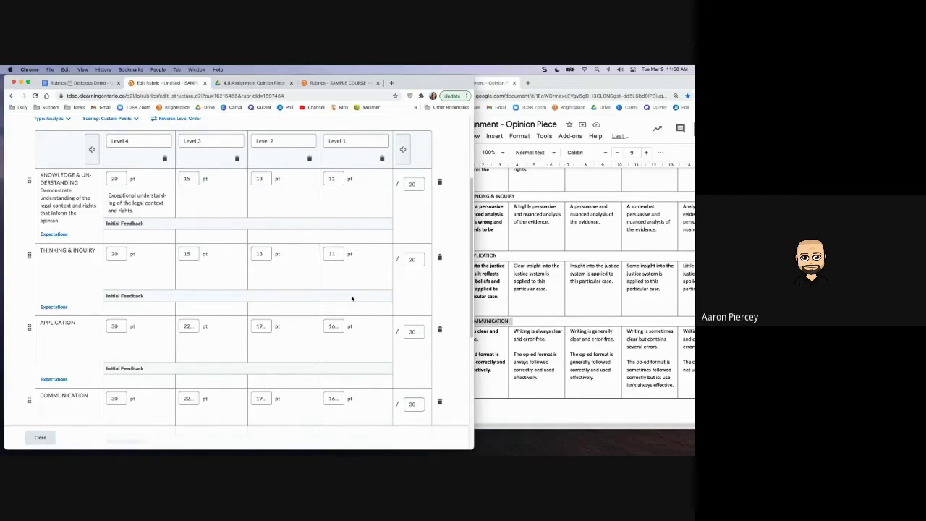
scroll(352, 298, "down", 3)
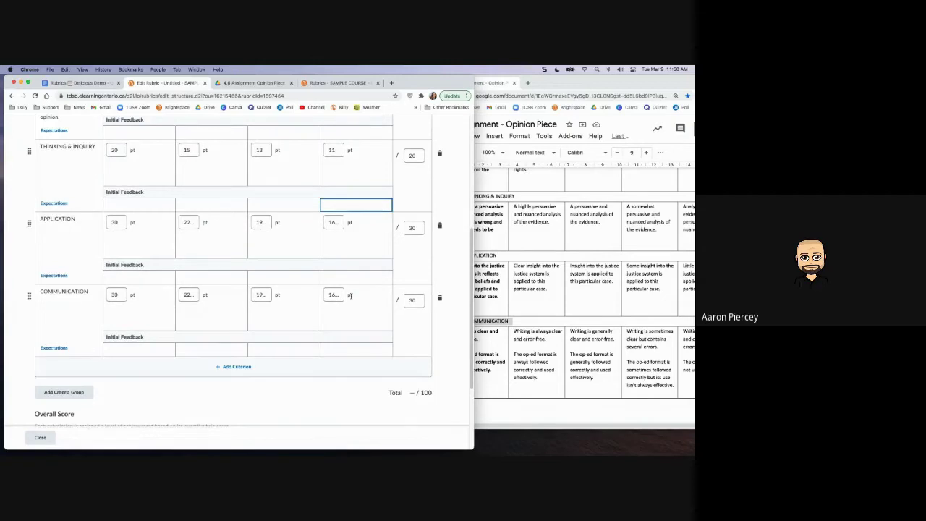
scroll(350, 297, "down", 3)
scroll(351, 297, "up", 10)
left_click(333, 292)
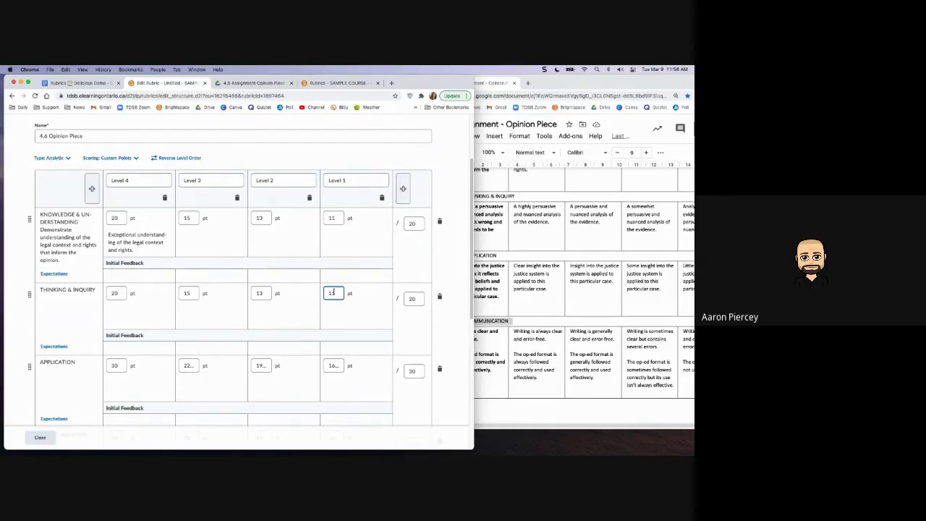
left_click(397, 280)
scroll(412, 336, "down", 1)
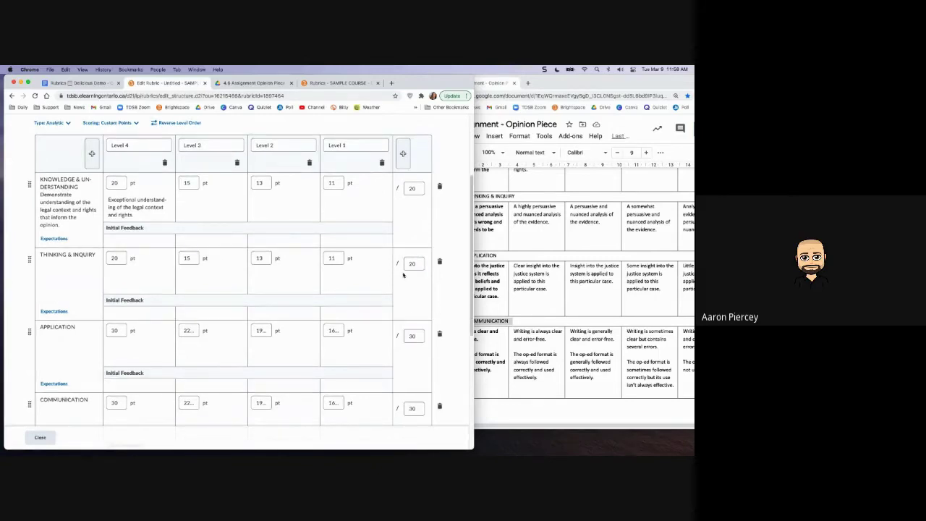
left_click(413, 409)
left_click(434, 393)
scroll(434, 393, "down", 3)
scroll(434, 393, "up", 2)
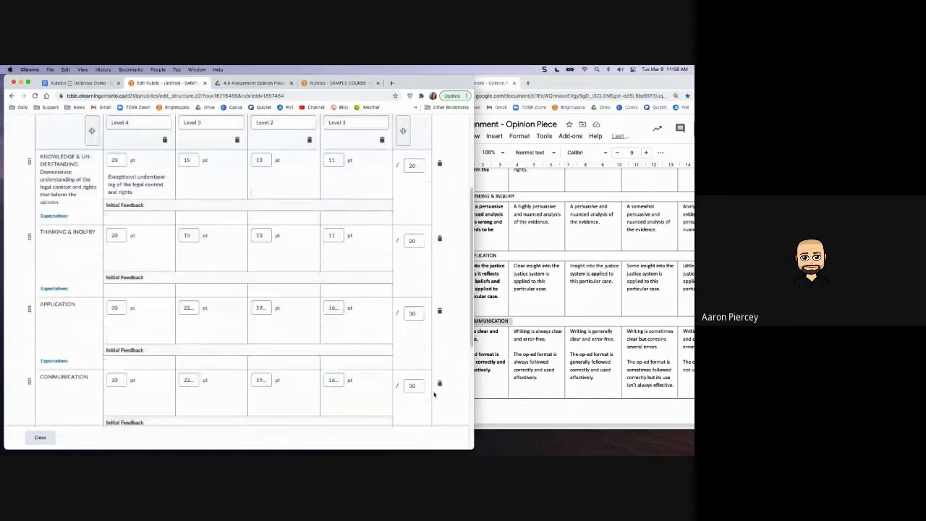
scroll(434, 394, "up", 2)
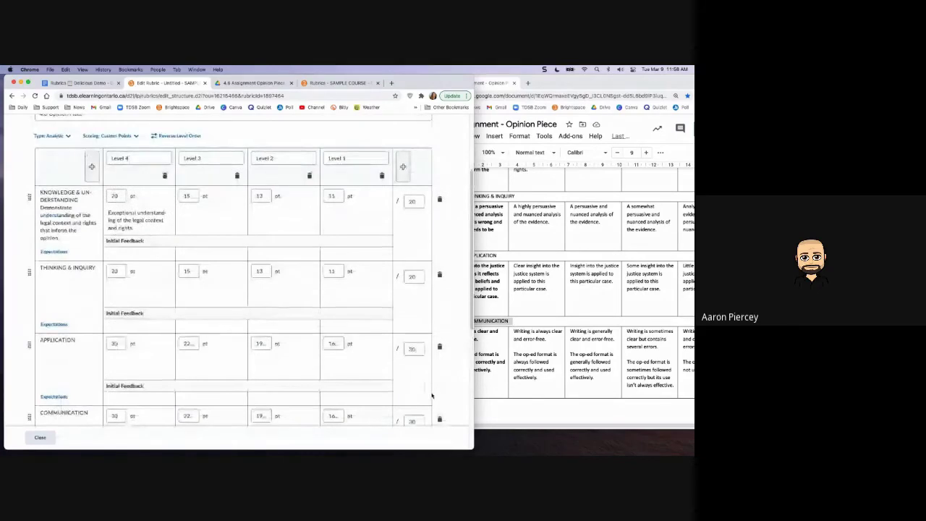
Review the whole custom-points rubric from its name and scoring settings through the criteria to the Overall Score section
scroll(431, 396, "up", 2)
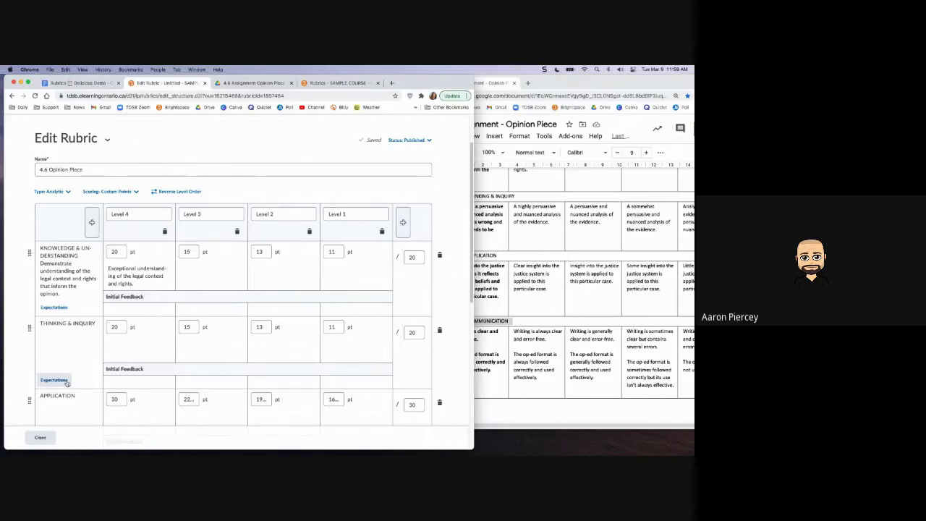
scroll(447, 366, "down", 5)
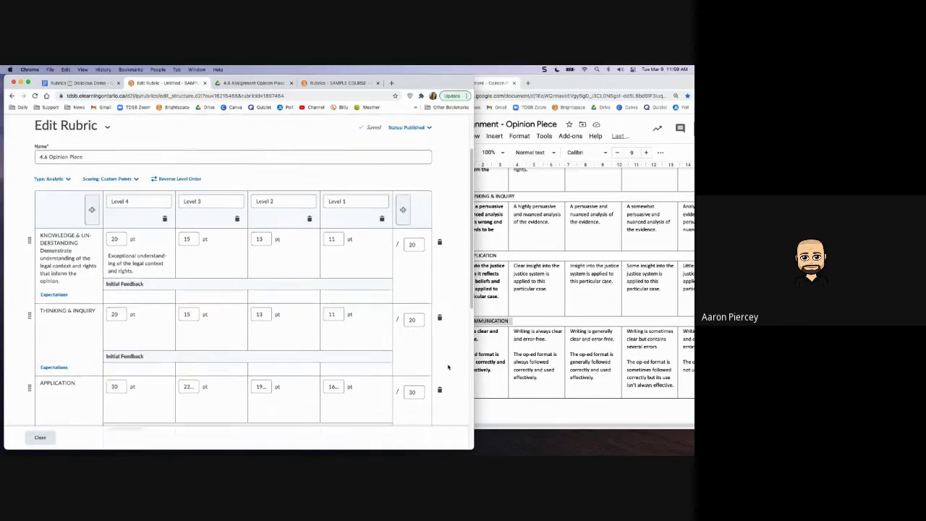
scroll(447, 367, "up", 4)
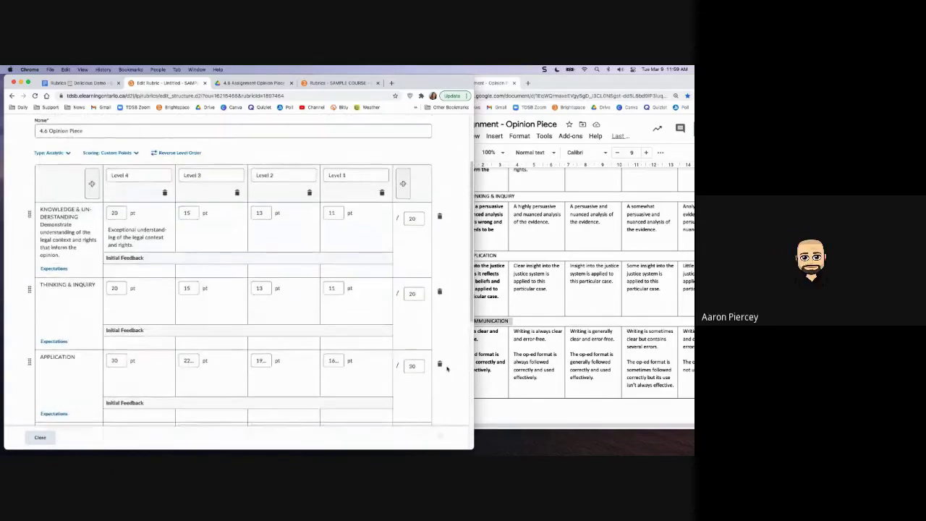
scroll(446, 369, "up", 2)
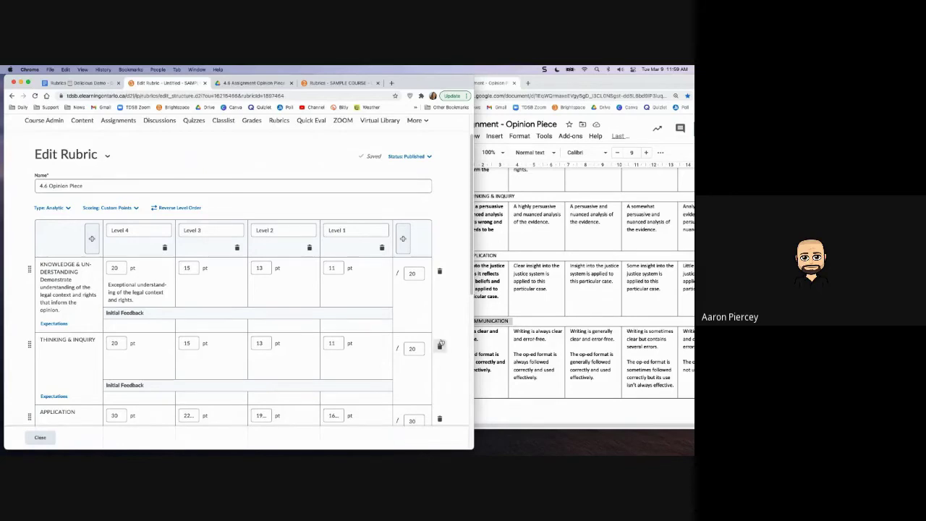
scroll(441, 343, "down", 1)
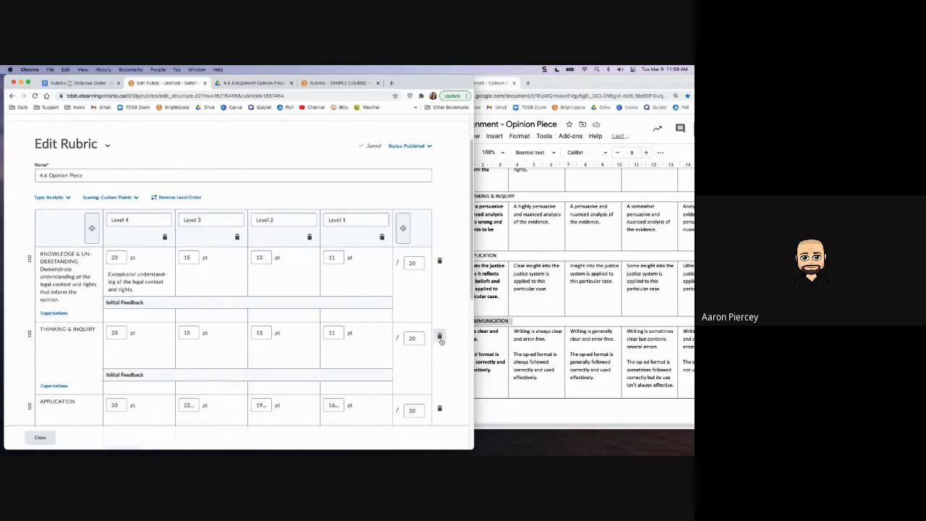
scroll(441, 341, "down", 3)
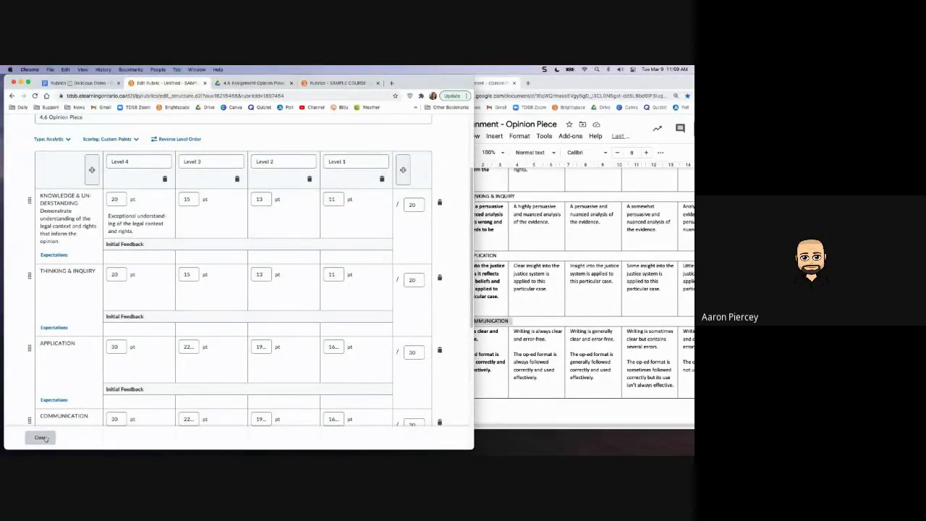
scroll(41, 438, "down", 2)
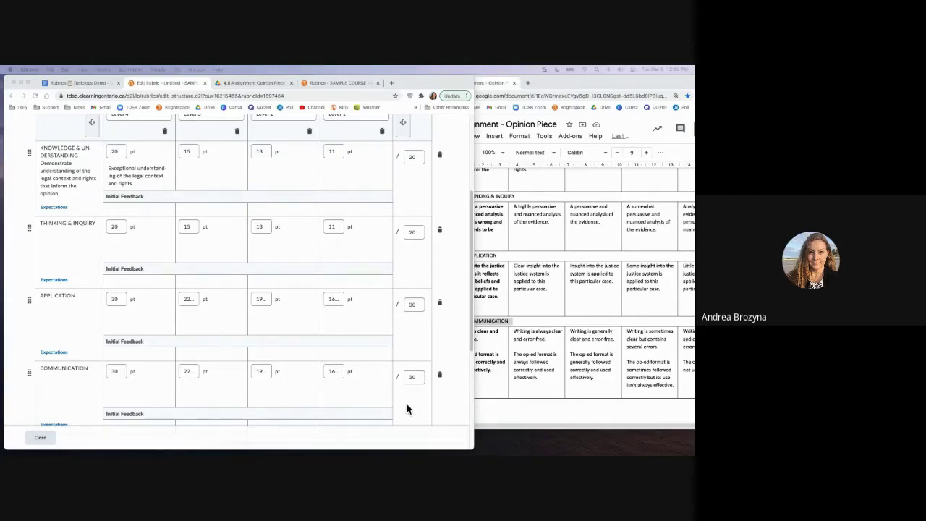
scroll(405, 406, "up", 1)
scroll(405, 411, "up", 1)
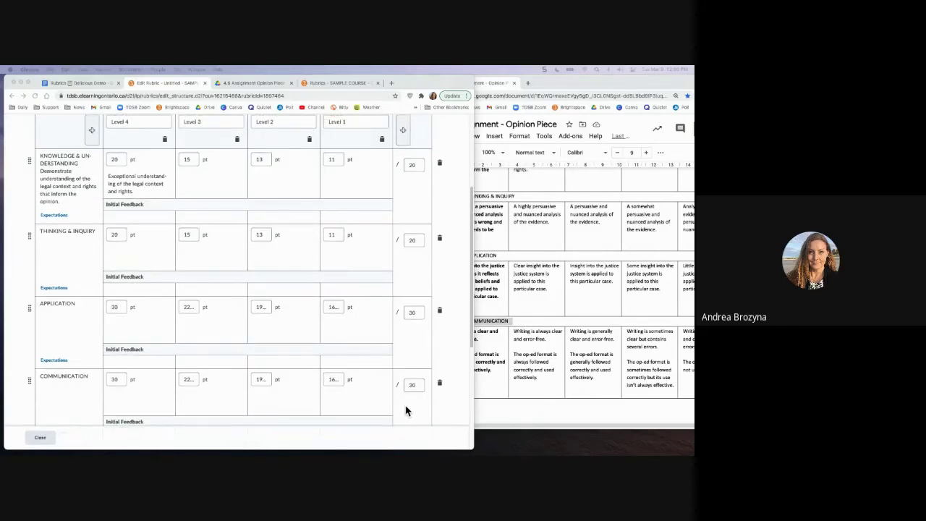
scroll(405, 411, "up", 2)
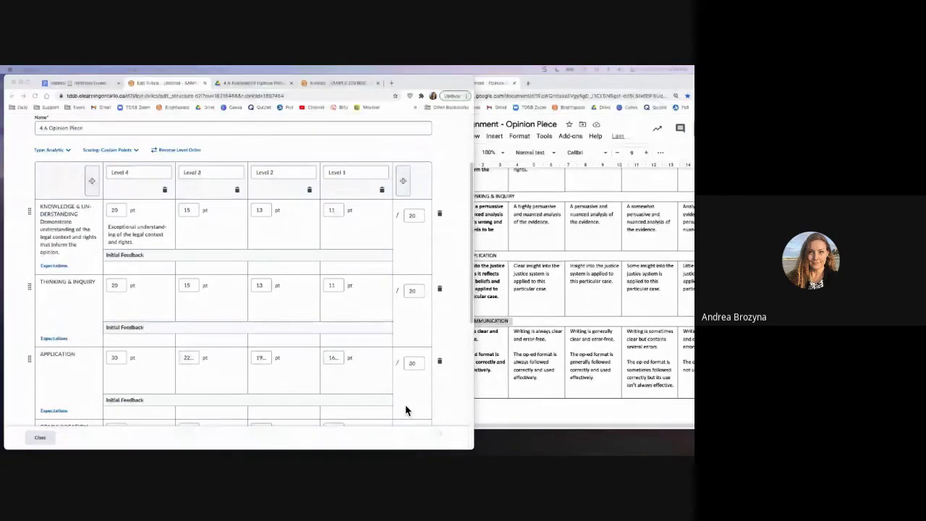
scroll(230, 394, "down", 1)
scroll(230, 394, "down", 5)
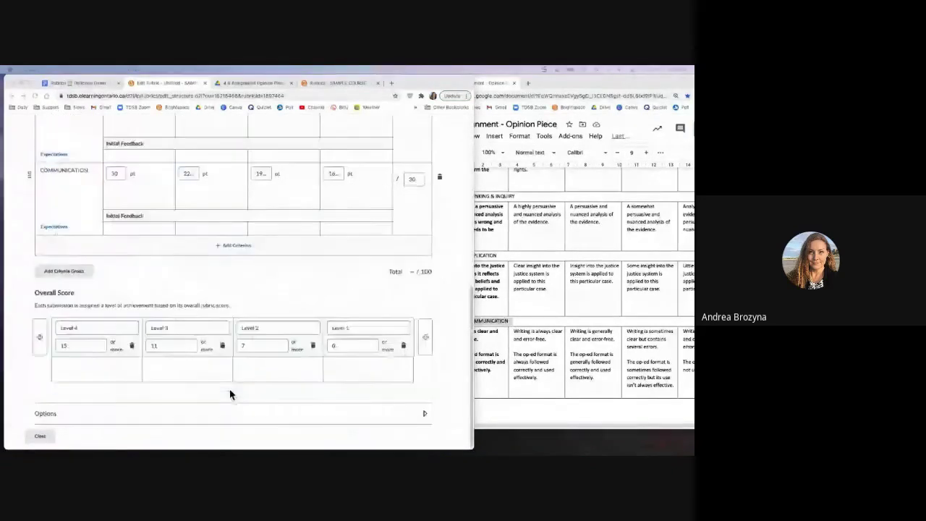
Close the rubric editor and delete the 4.6 Opinion Piece rubric that uses Custom Points from the rubrics list
left_click(39, 437)
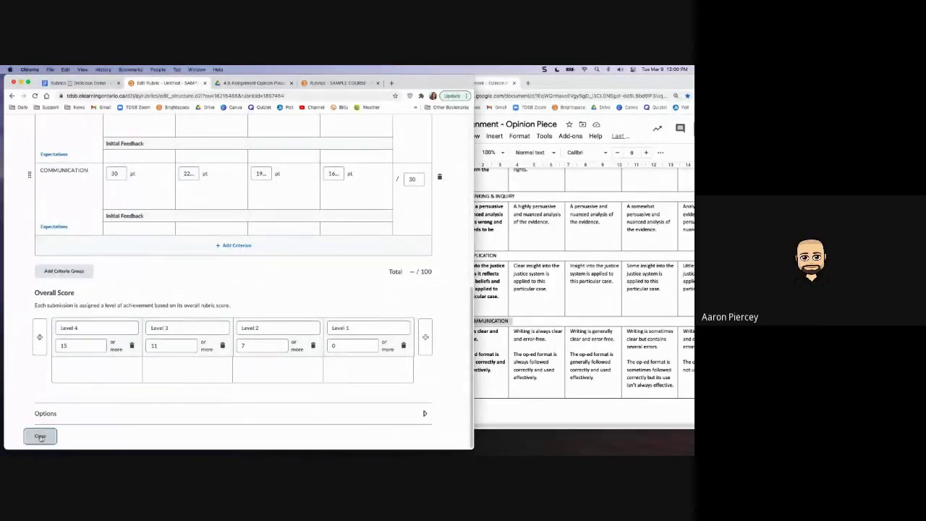
left_click(535, 405)
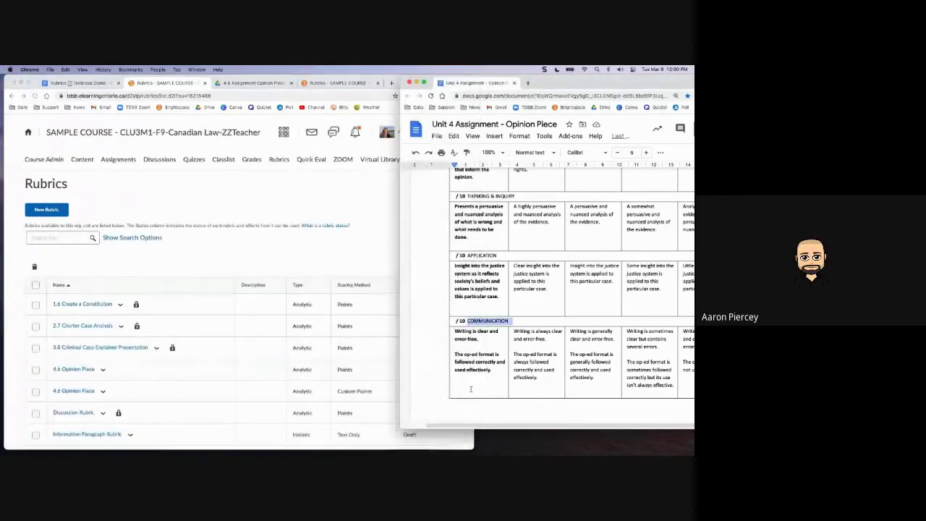
scroll(199, 357, "down", 1)
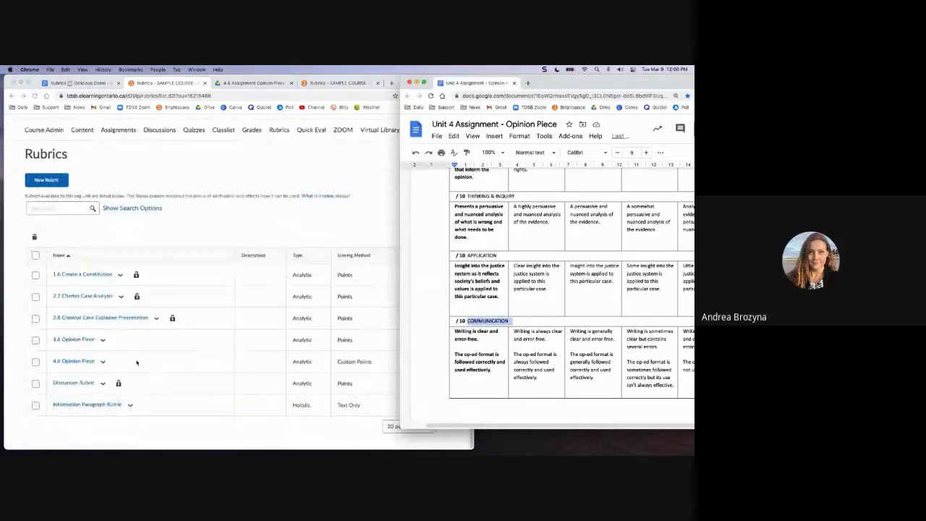
left_click(99, 363)
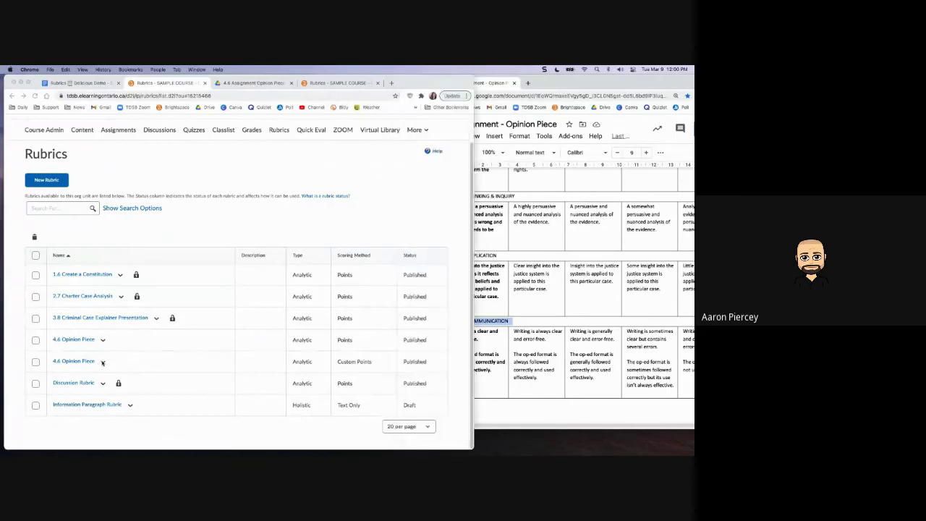
left_click(102, 363)
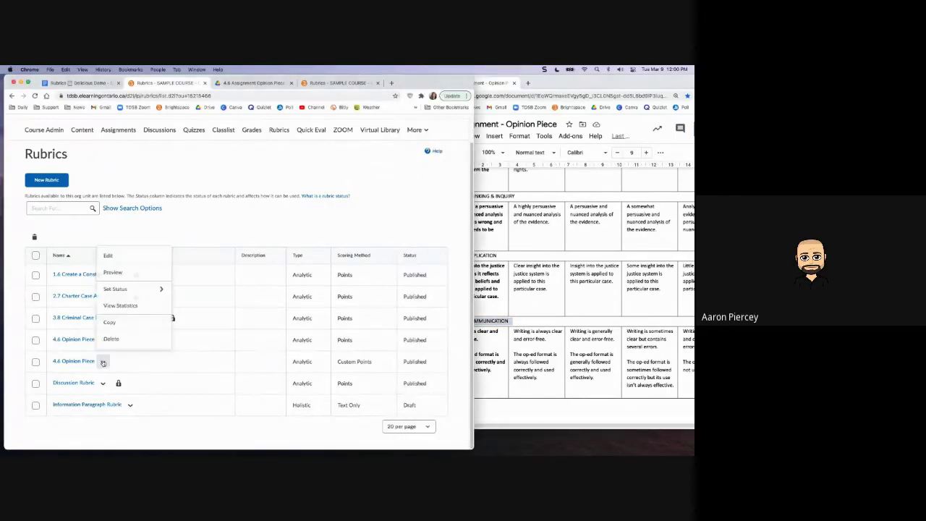
left_click(161, 289)
left_click(140, 337)
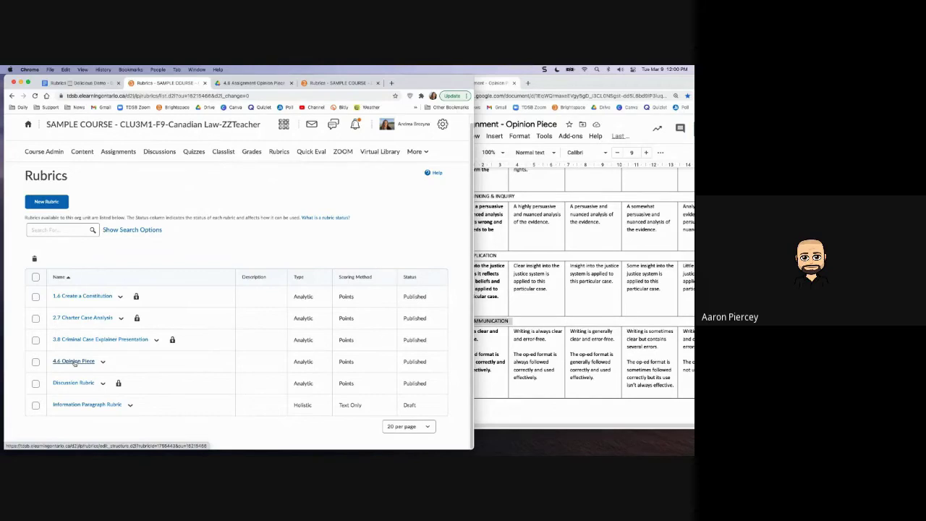
Open the remaining 4.6 Opinion Piece rubric to view its completed criteria, and move the assignment document window aside
left_click(74, 362)
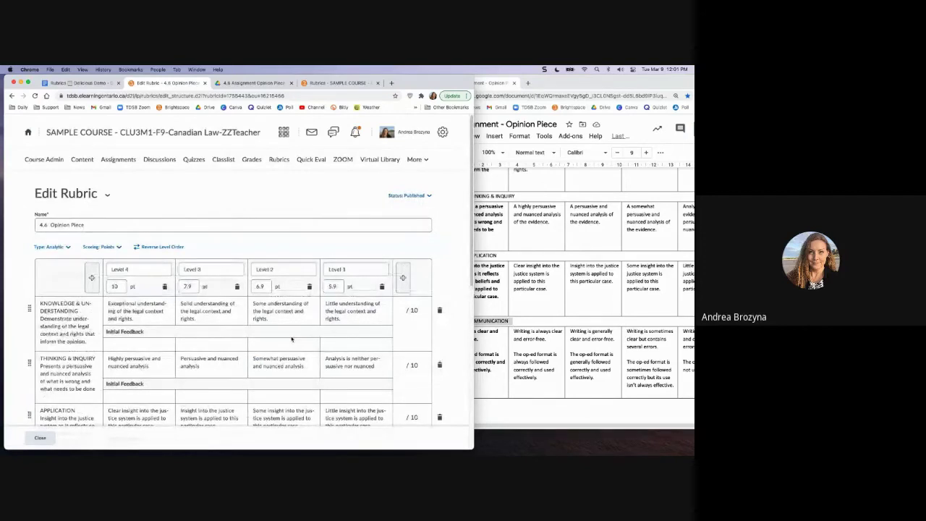
scroll(291, 339, "down", 10)
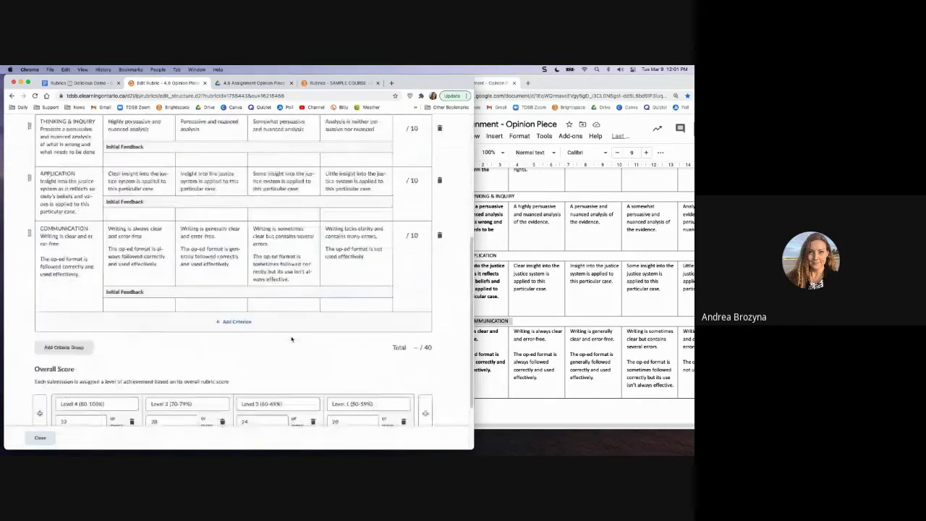
left_click_drag(560, 87, 603, 134)
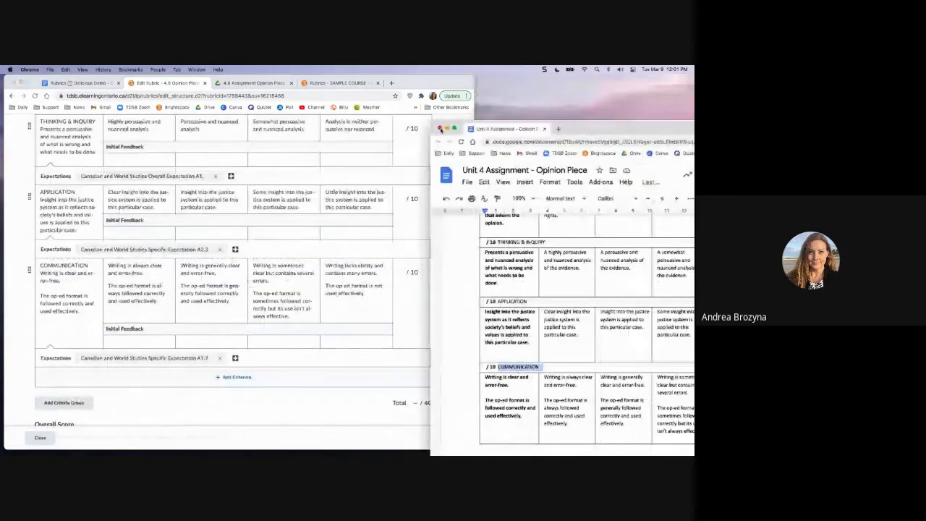
Put away the assignment document window and widen the browser window to show the rubric from its name and level headings
left_click(446, 128)
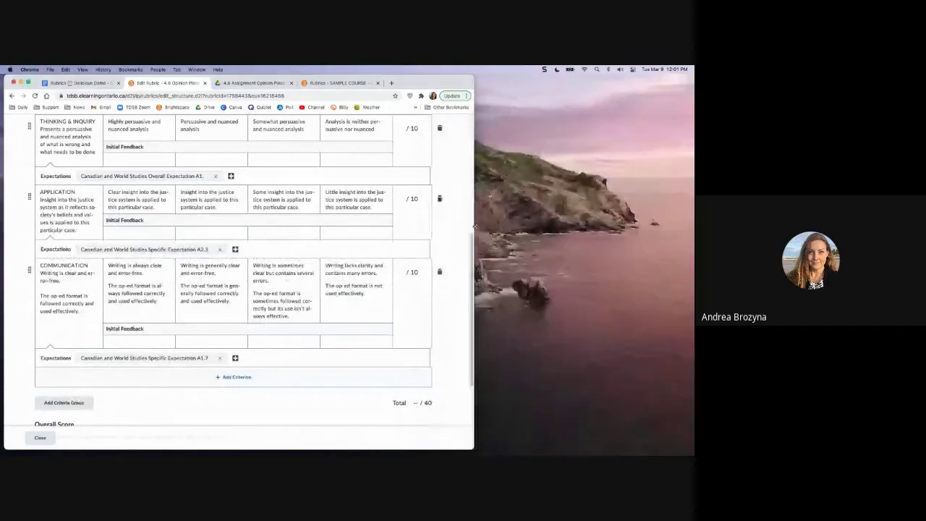
left_click_drag(473, 272, 634, 272)
scroll(560, 268, "up", 10)
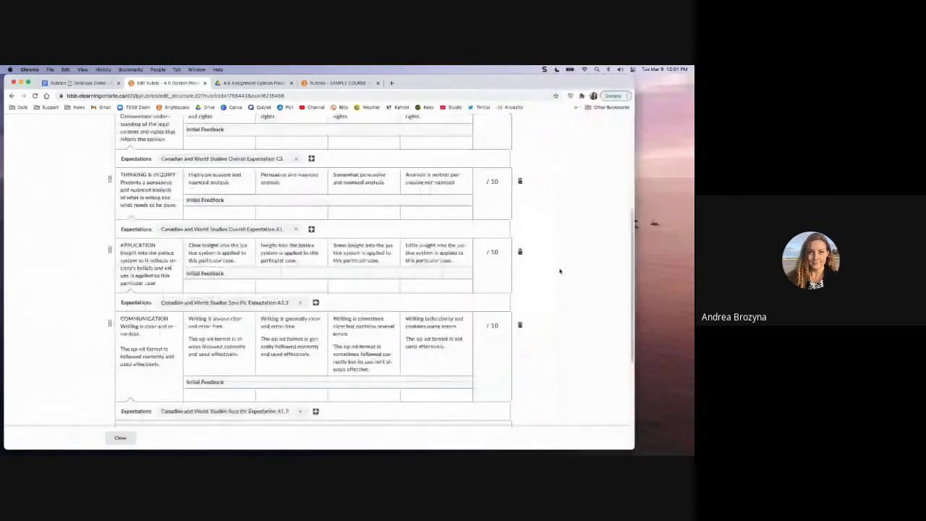
scroll(560, 273, "up", 2)
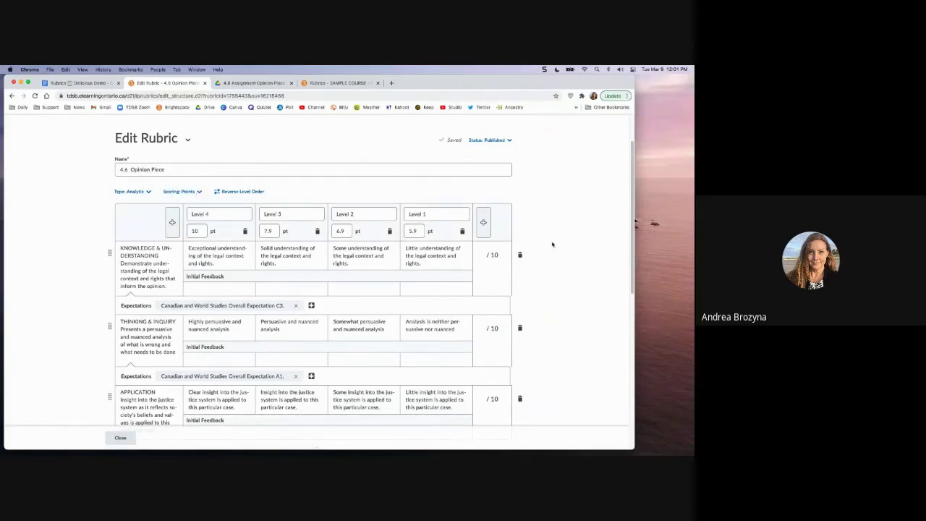
Set the rubric's points to 7.5 for Level 3, 6.5 for Level 2 and 5.5 for Level 1
scroll(552, 244, "down", 2)
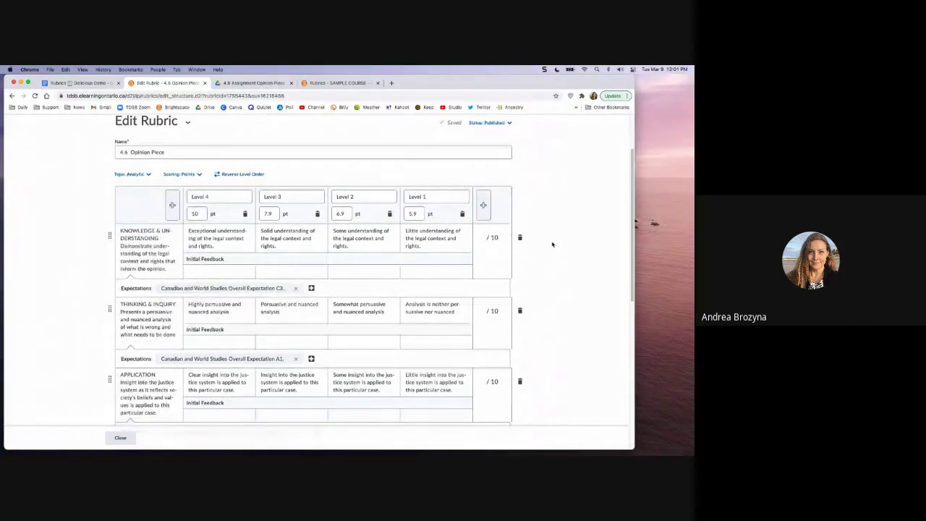
scroll(552, 244, "down", 1)
double_click(268, 176)
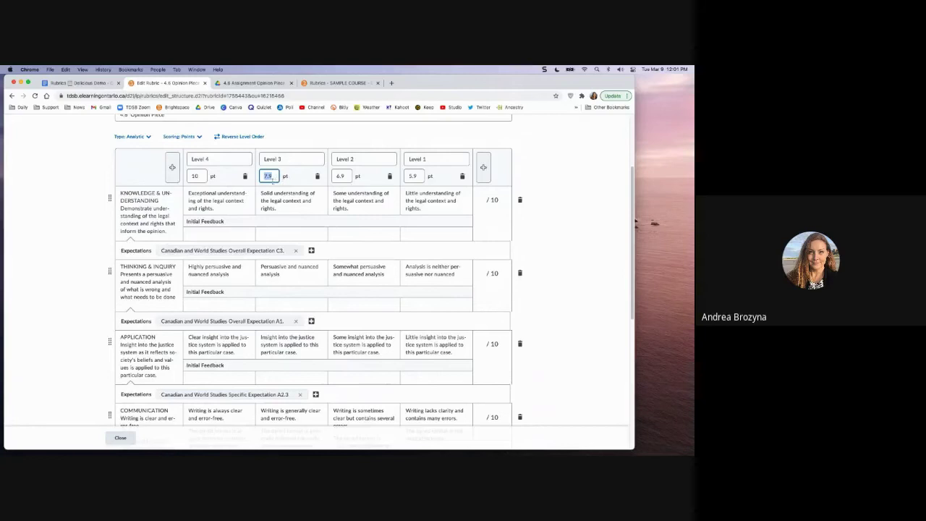
type("7.5")
left_click(340, 175)
double_click(340, 176)
type("6.5")
left_click(413, 176)
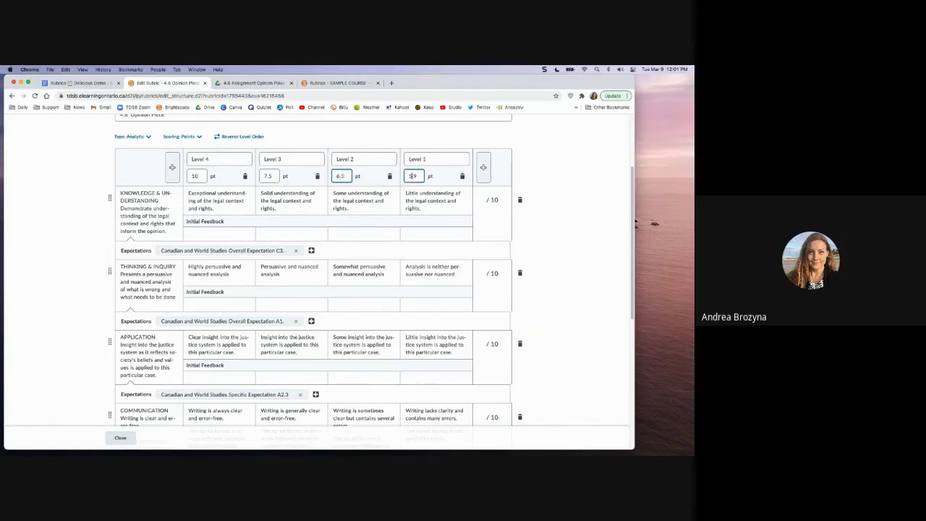
double_click(413, 176)
type("5.5")
left_click(193, 176)
double_click(194, 175)
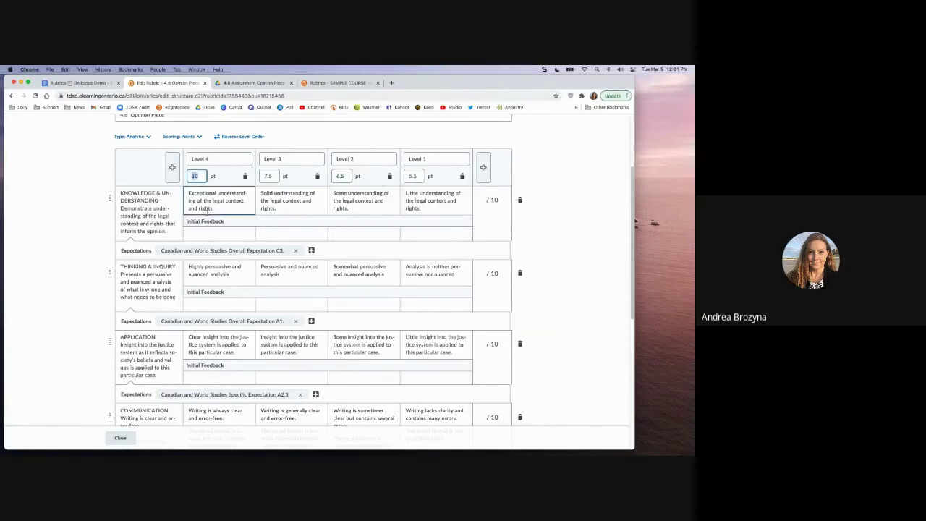
Look at the Initial Feedback cells for Level 4 through Level 1 of the Knowledge & Understanding criterion
left_click(205, 233)
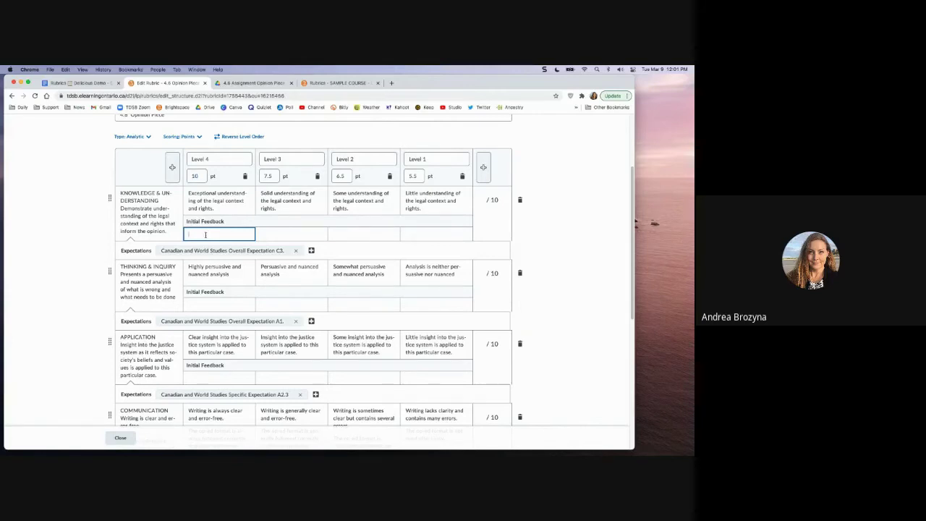
left_click(288, 236)
left_click(357, 233)
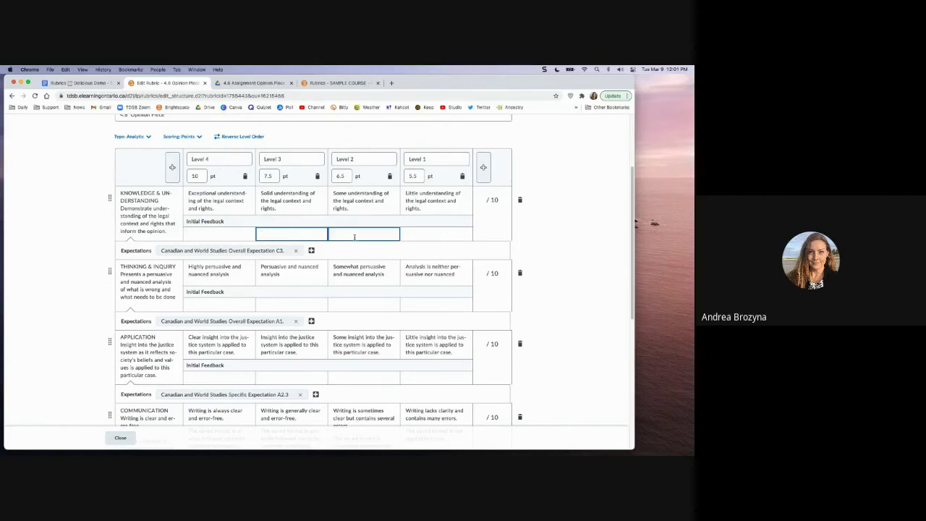
left_click(417, 236)
left_click(153, 208)
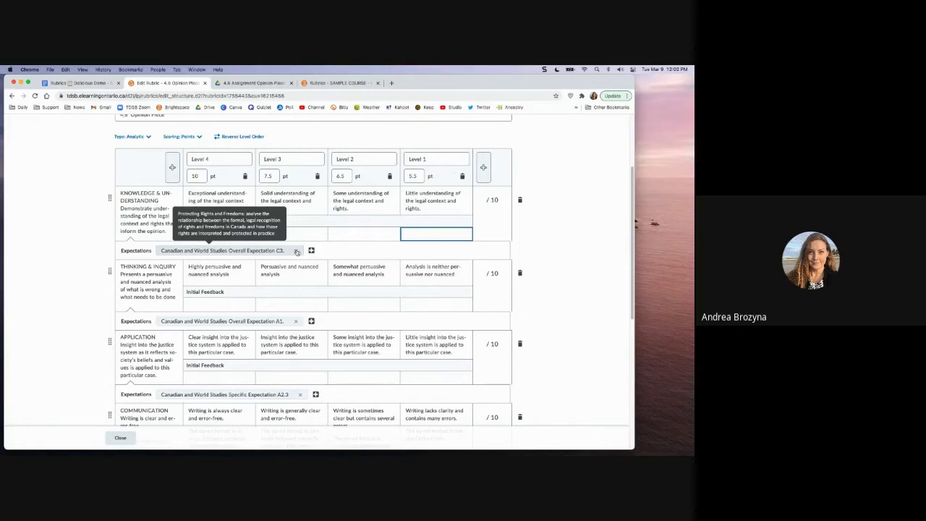
Remove Overall Expectation C3 from the Knowledge & Understanding criterion, and open its list of available expectations with every strand collapsed
left_click(296, 251)
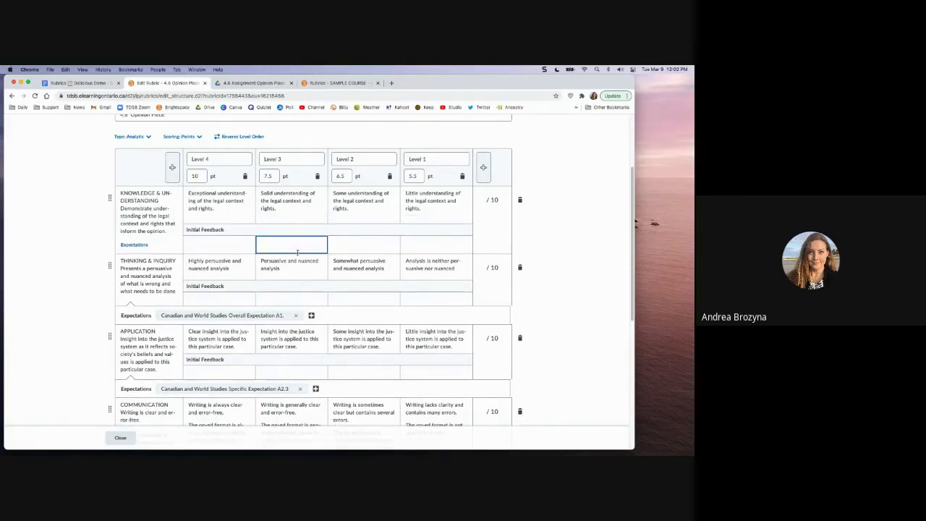
left_click(141, 246)
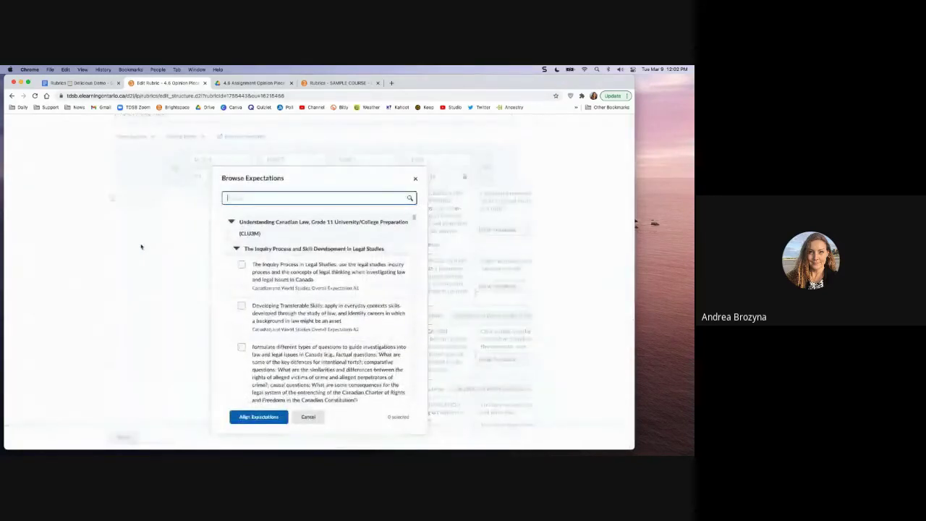
left_click(236, 248)
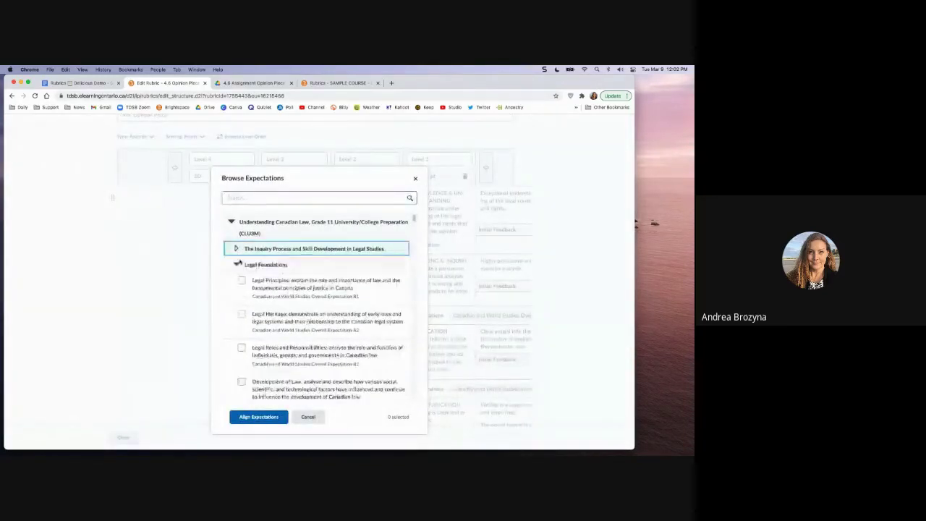
left_click(237, 264)
left_click(235, 280)
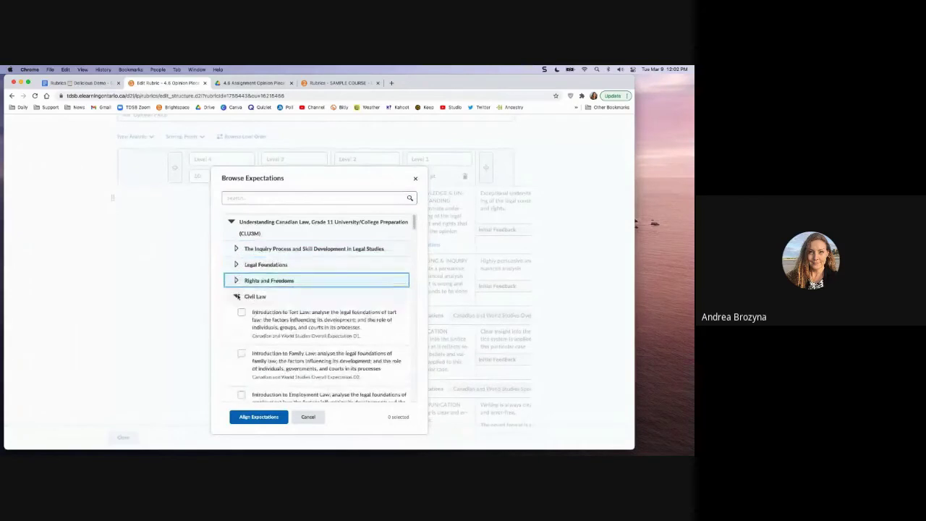
left_click(236, 296)
left_click(237, 312)
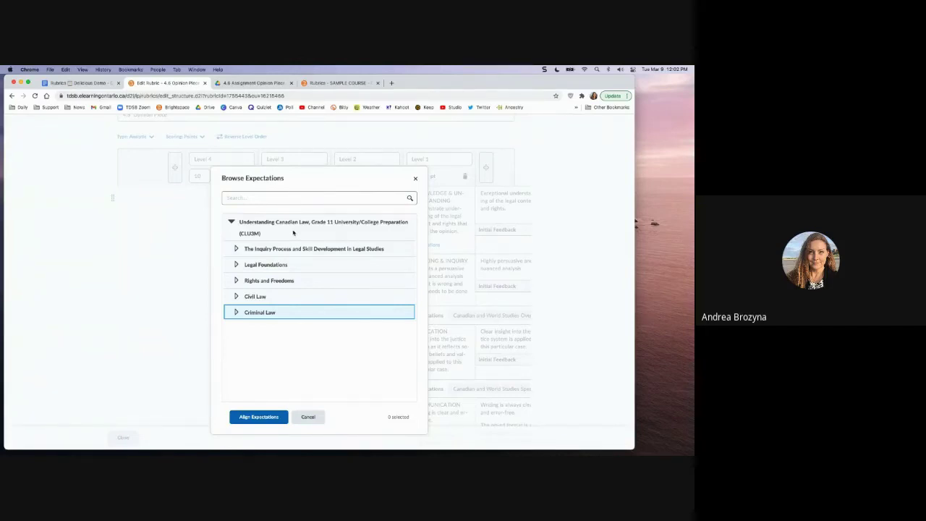
Search the expectations for "protecting freedoms" and align the Protecting Rights and Freedoms expectation with the Knowledge & Understanding criterion
left_click(258, 197)
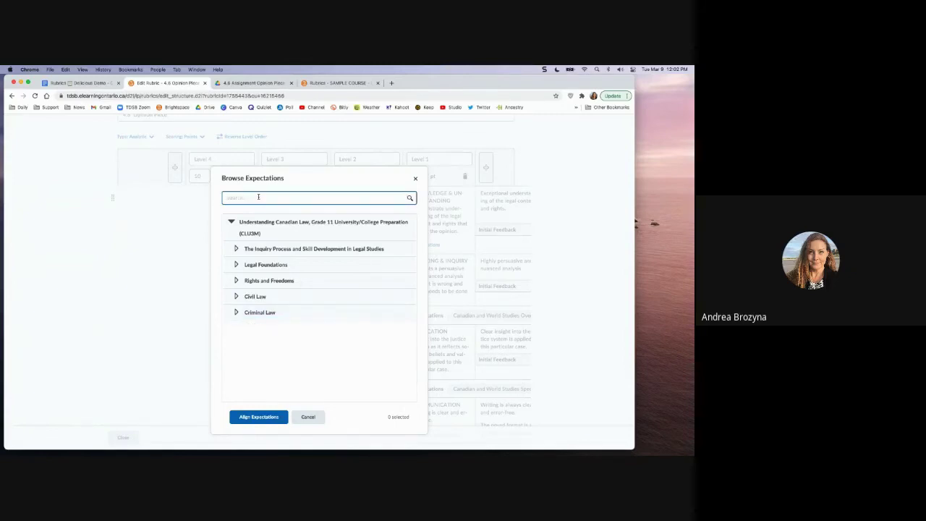
type("protecting freedoms")
key("Return")
left_click(239, 258)
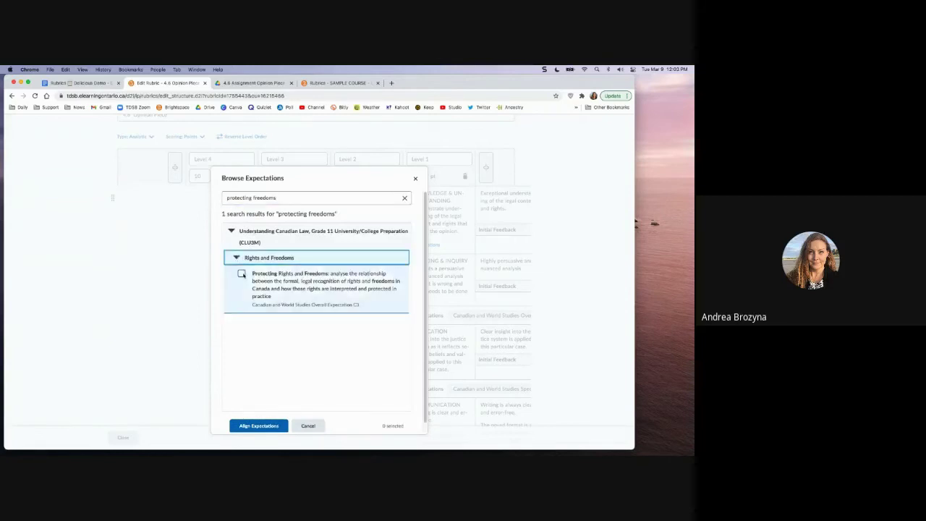
left_click(242, 274)
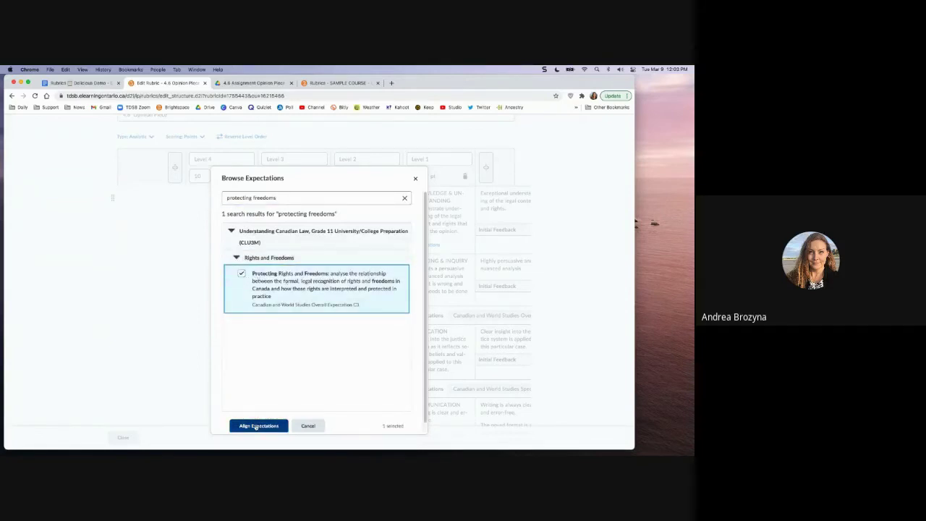
left_click(256, 426)
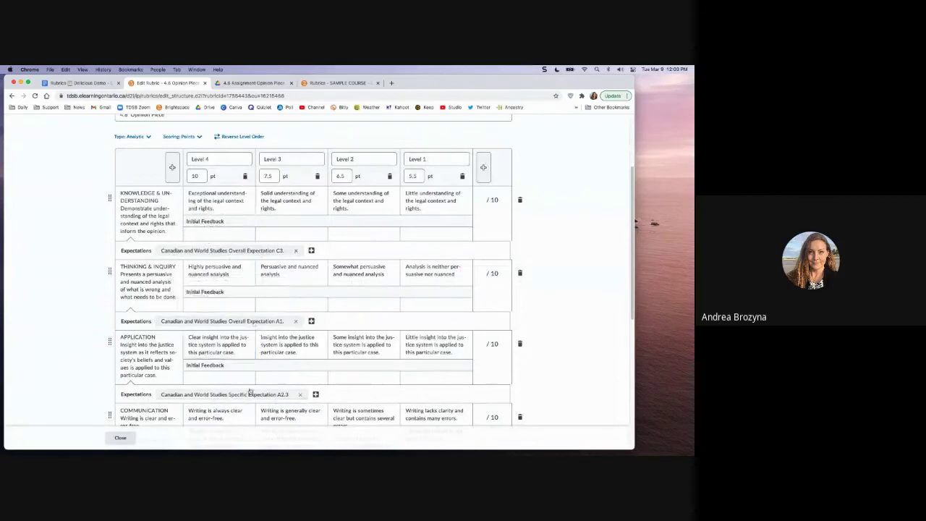
Review the level descriptors, Initial Feedback rows and aligned expectations of all four criteria in the rubric
mouse_move(249, 393)
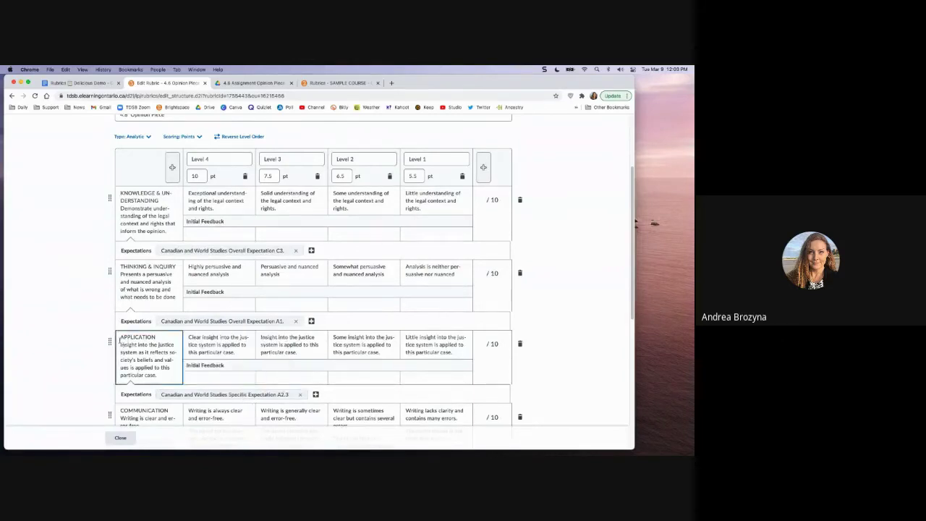
left_click(195, 334)
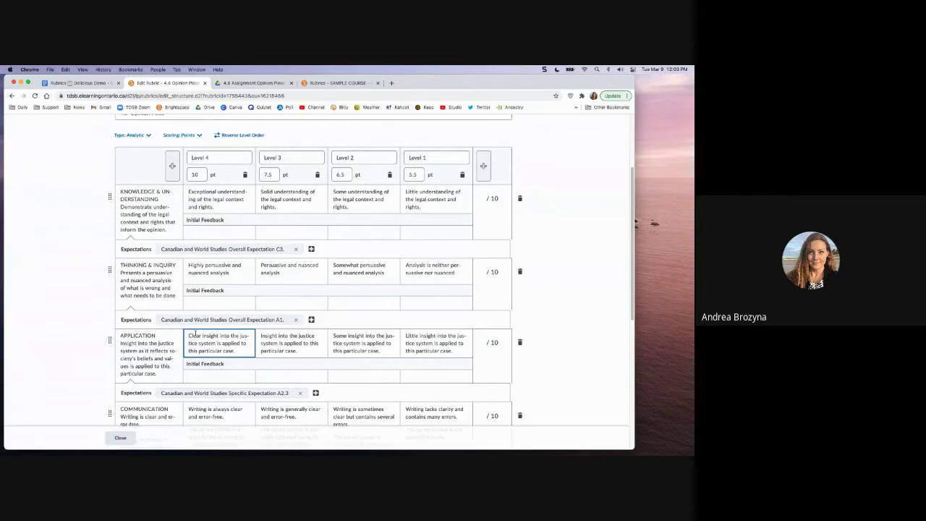
scroll(196, 335, "down", 2)
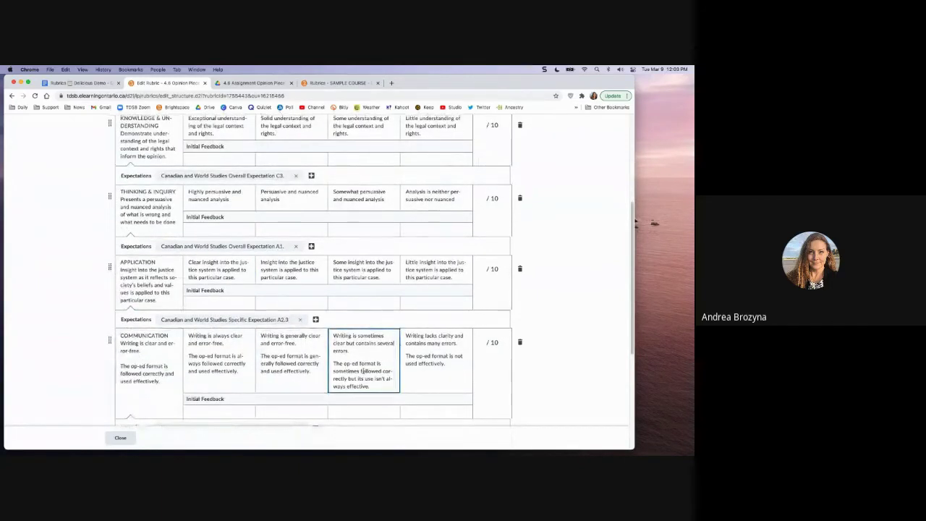
scroll(362, 372, "up", 2)
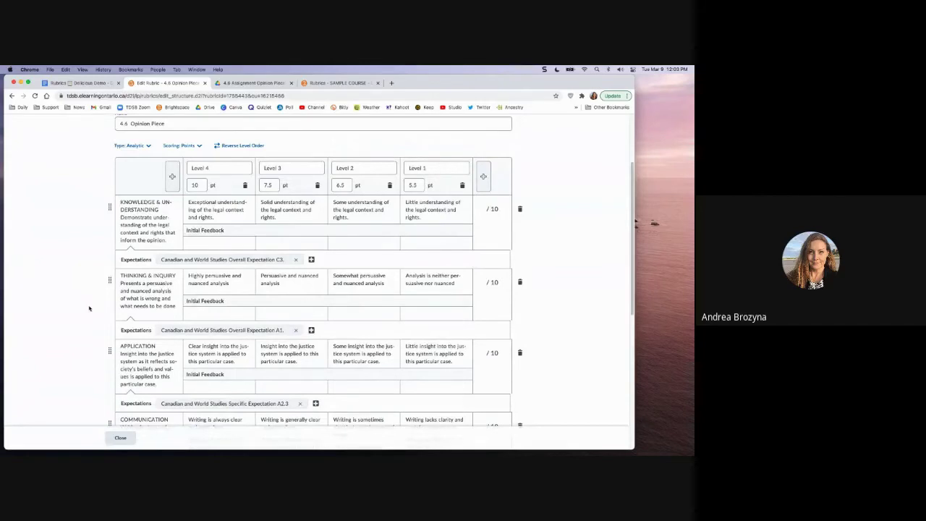
scroll(90, 310, "down", 1)
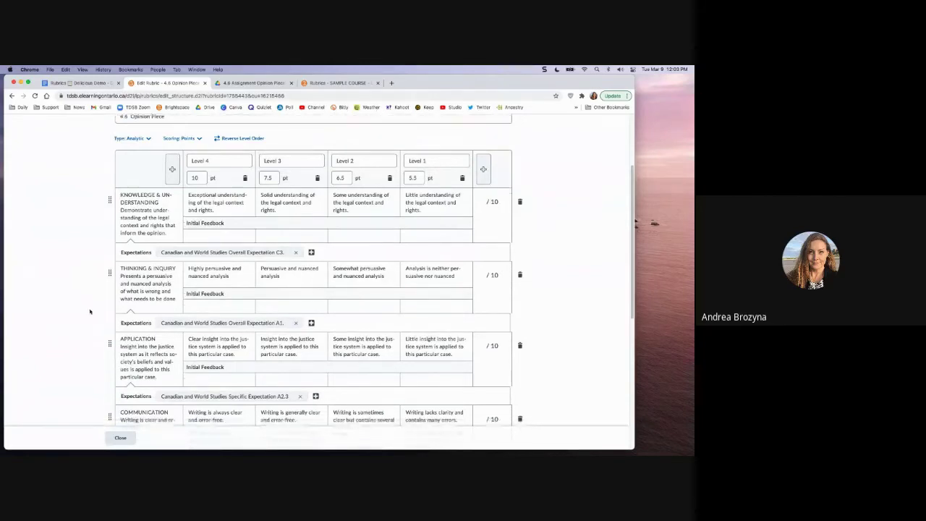
mouse_move(191, 249)
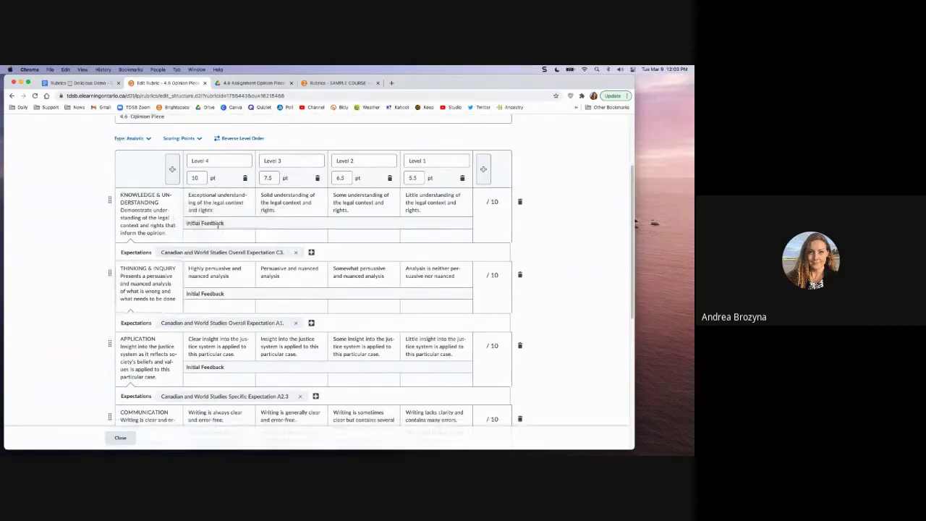
scroll(63, 363, "down", 1)
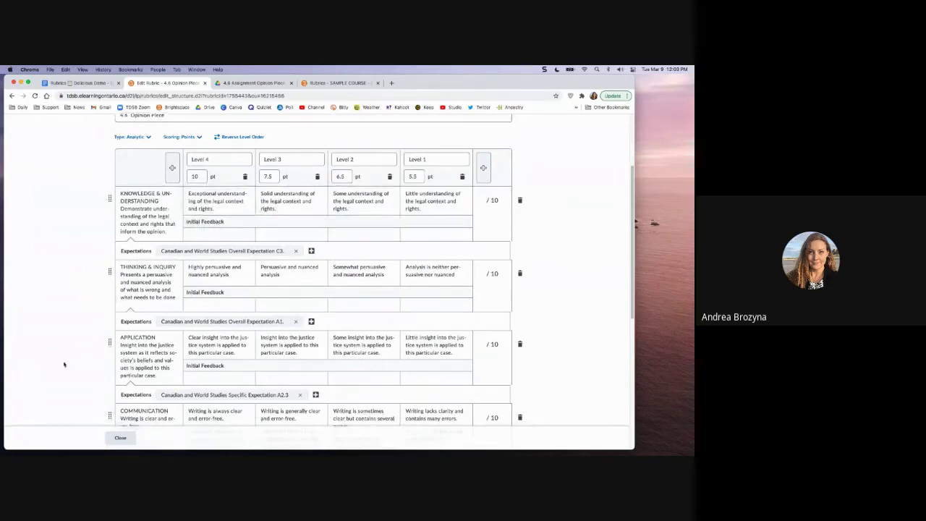
scroll(63, 363, "down", 2)
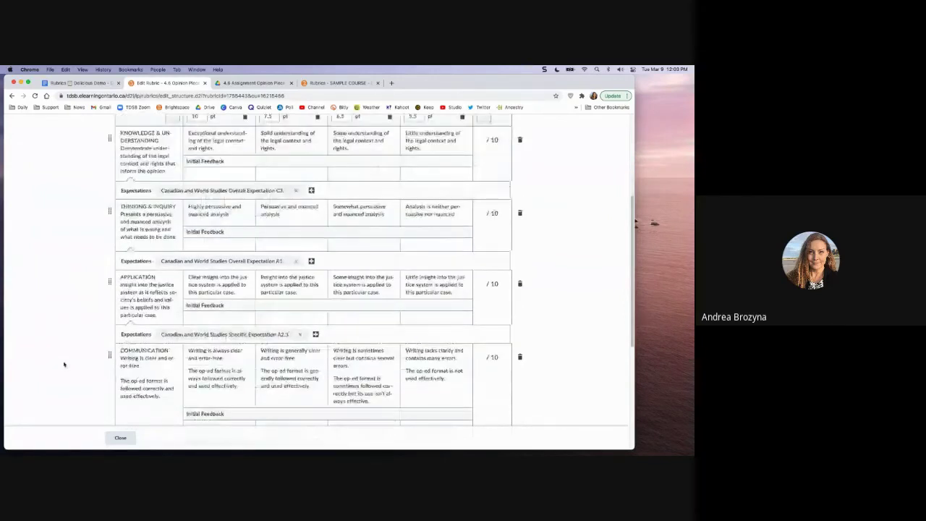
scroll(64, 364, "down", 3)
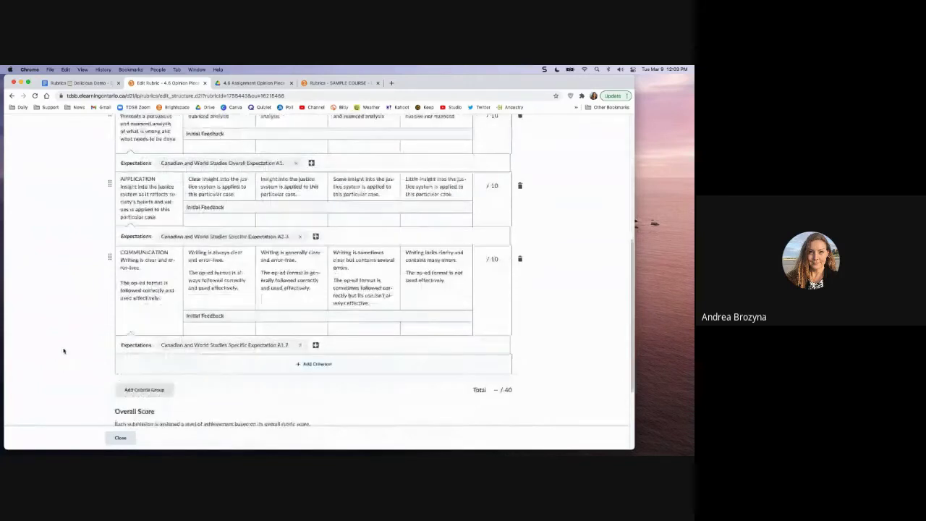
Close the Delicious Demo Rubrics document and return to the 4.6 Opinion Piece rubric
left_click(80, 83)
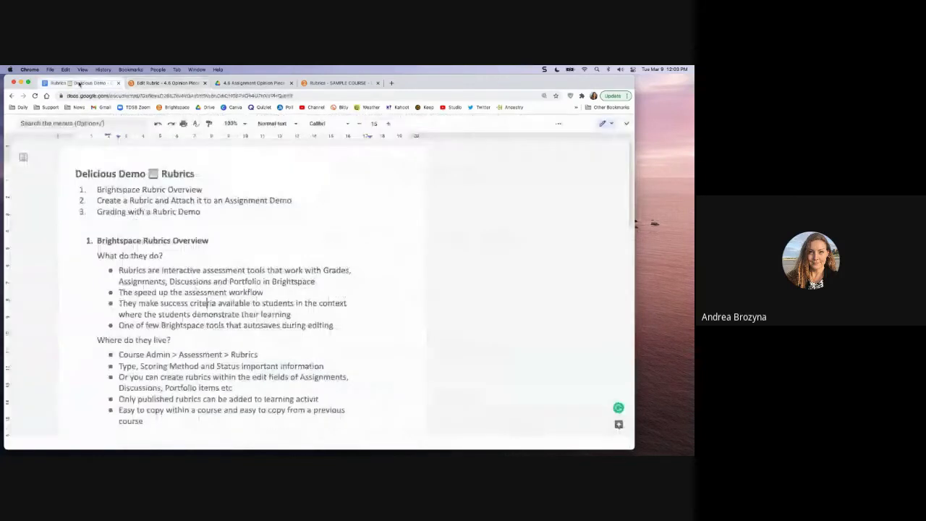
key("super+w")
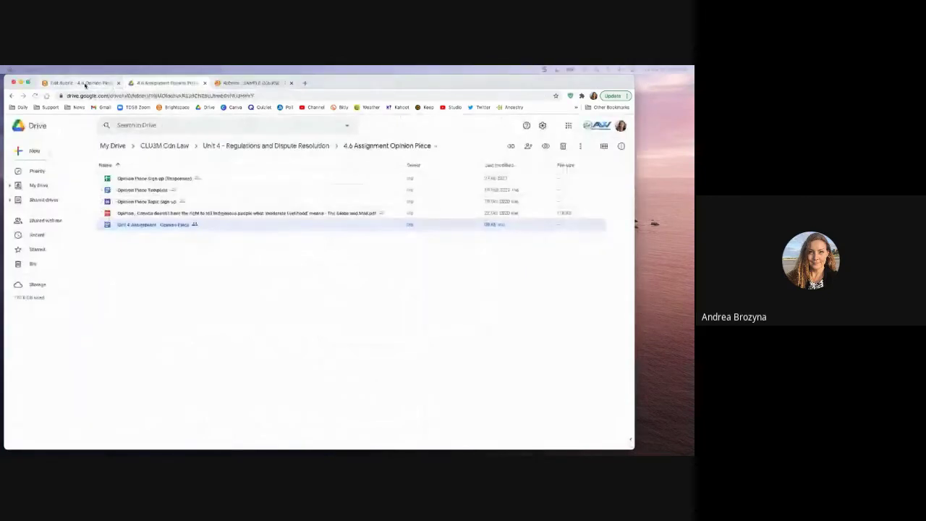
left_click(85, 83)
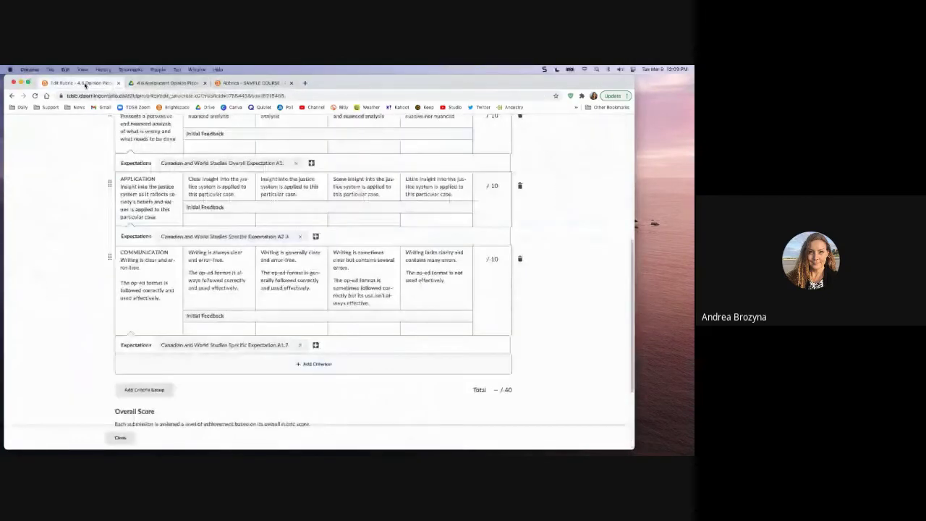
Examine the Overall Score section's description and the minimum score of each level from Level 4 to Level 1
scroll(275, 329, "down", 3)
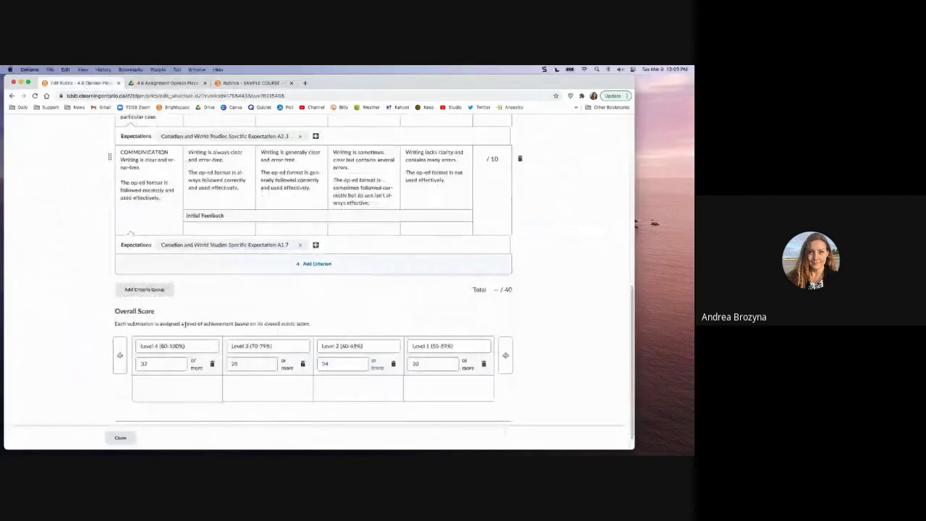
triple_click(218, 323)
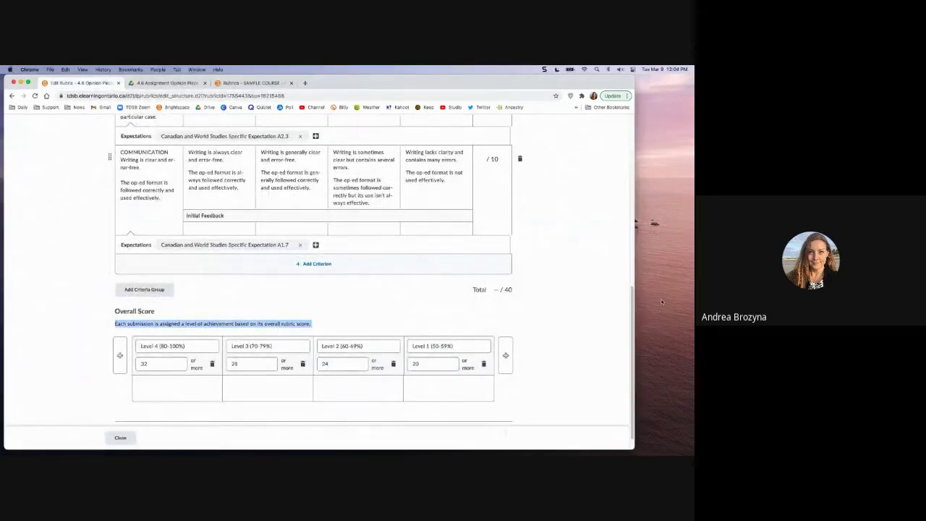
key("super+Tab")
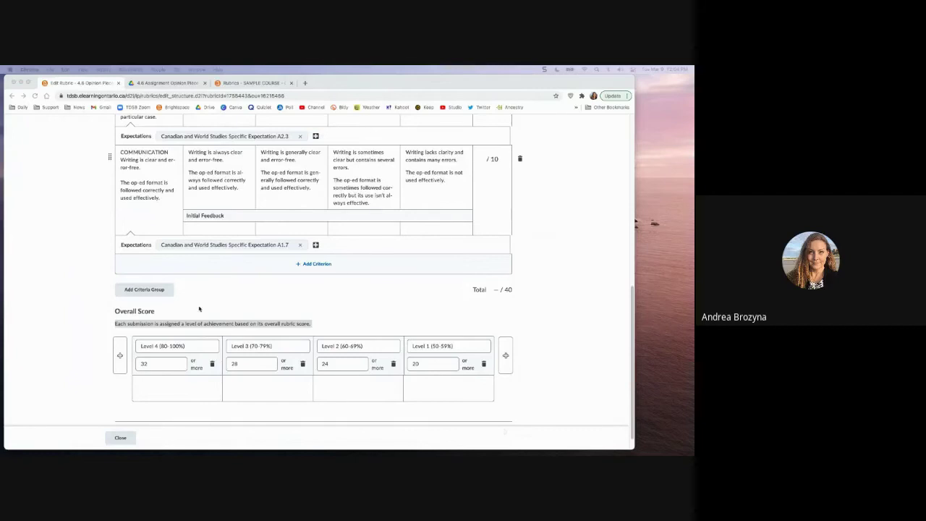
key("super+Tab")
left_click(431, 365)
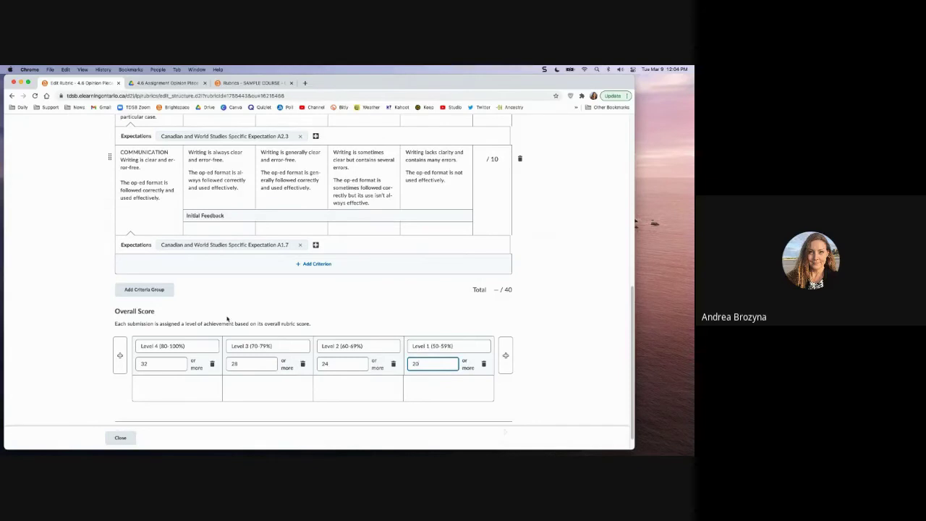
Review the 4.6 Opinion Piece rubric from its level points down to the Overall Score section, and close the rubric
scroll(166, 353, "down", 1)
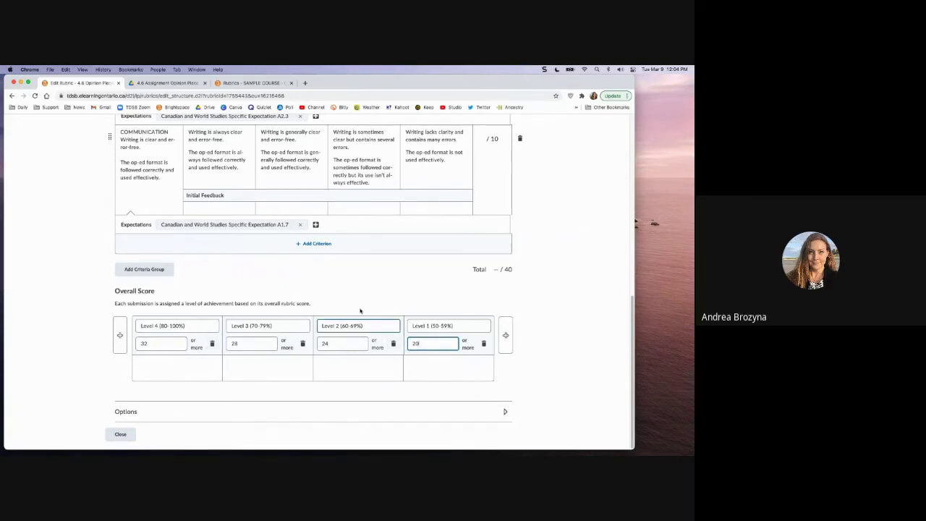
scroll(363, 305, "up", 1)
scroll(364, 305, "up", 10)
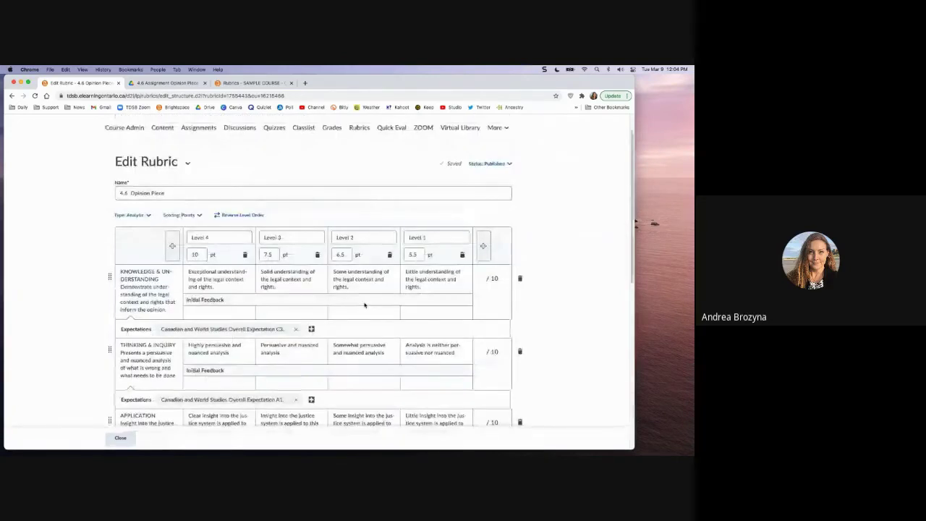
scroll(364, 304, "up", 2)
scroll(364, 305, "down", 15)
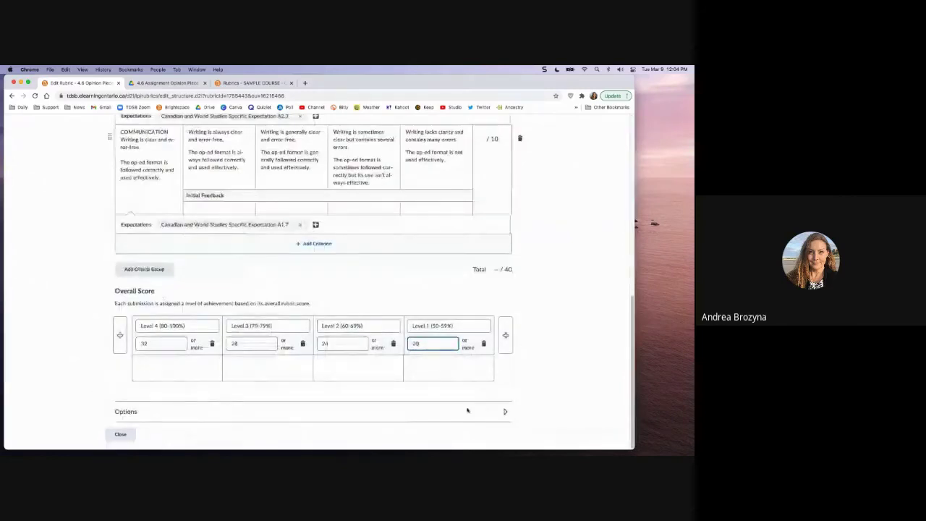
scroll(553, 404, "up", 15)
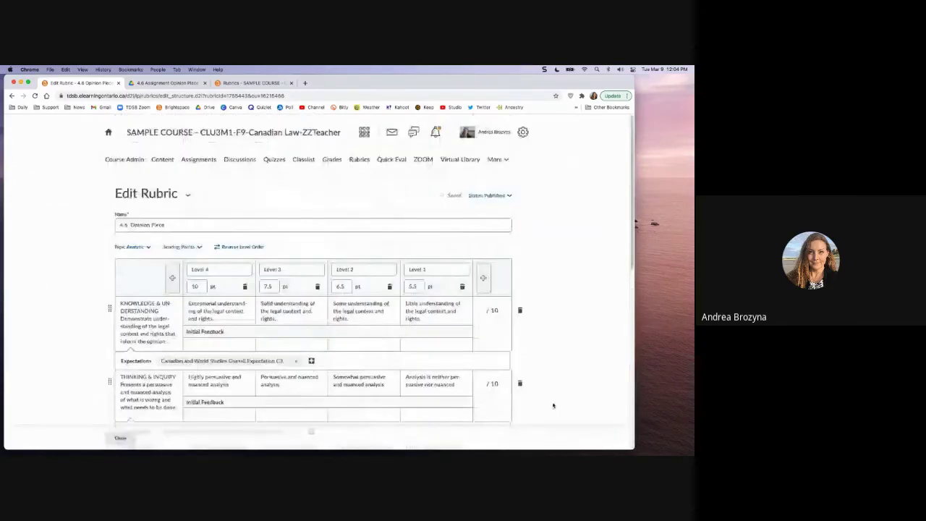
scroll(552, 405, "down", 15)
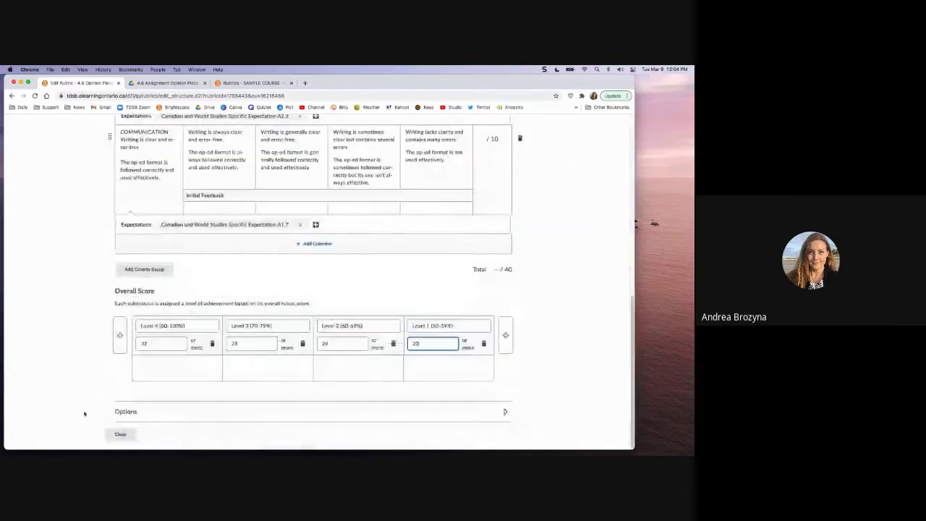
left_click(121, 436)
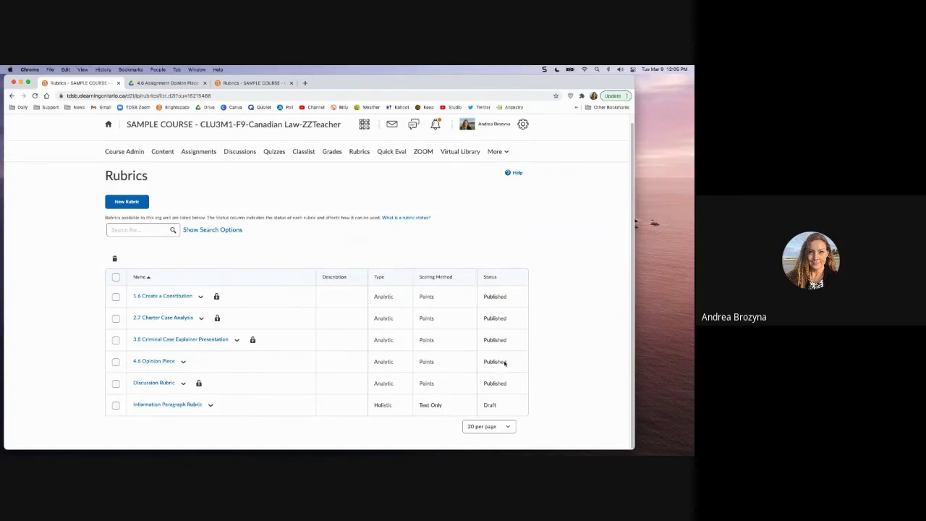
Find the 4.6 Opinion Piece assignment in the course's Assignments and open it for editing
left_click(202, 154)
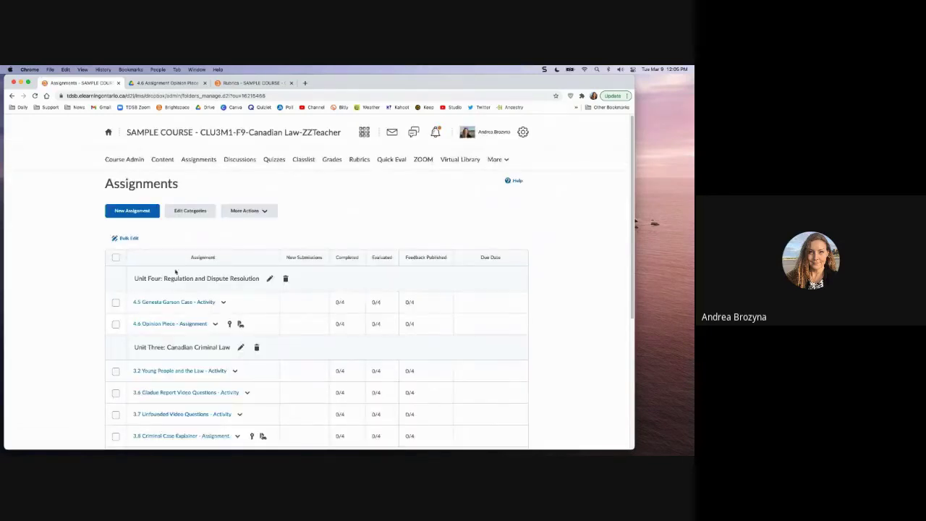
scroll(175, 272, "down", 1)
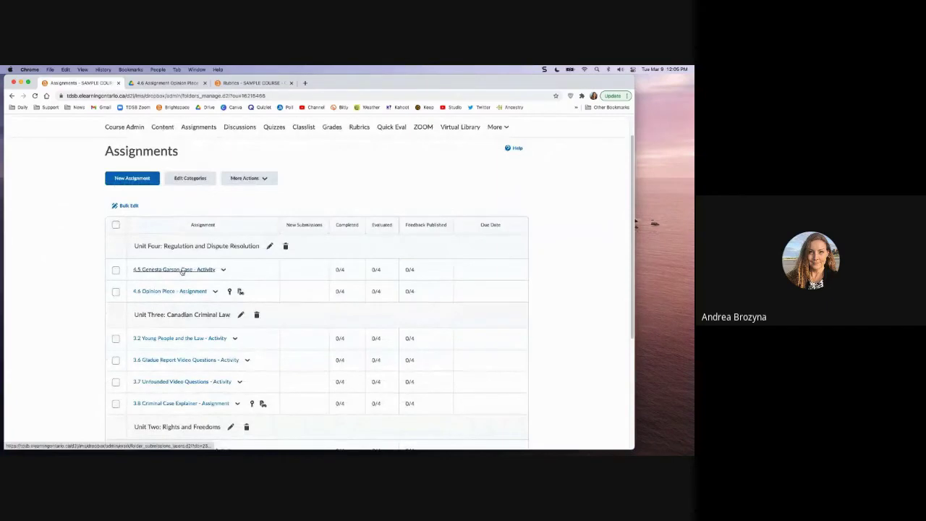
mouse_move(230, 292)
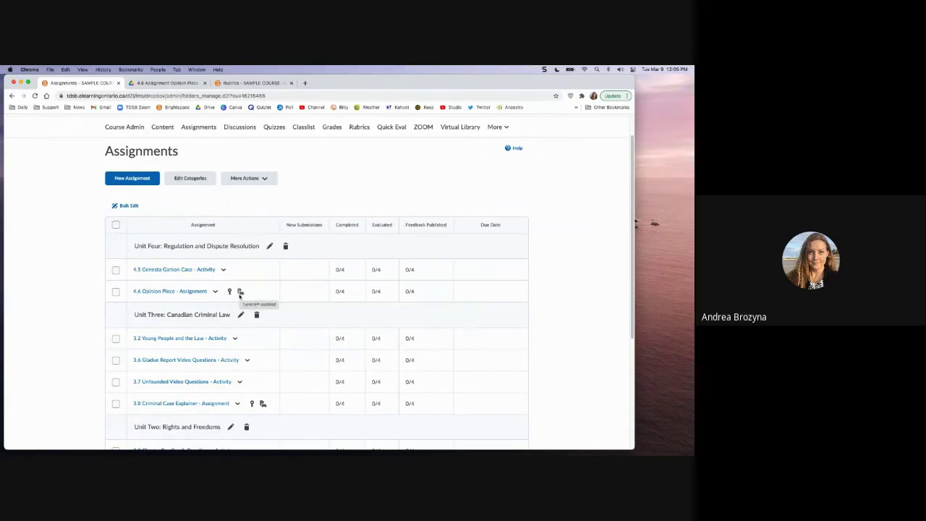
left_click(194, 293)
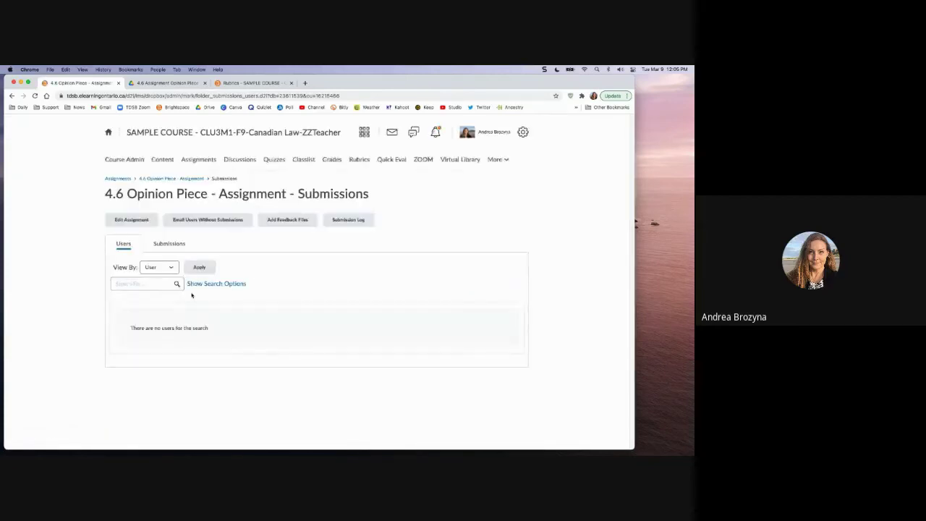
left_click(130, 213)
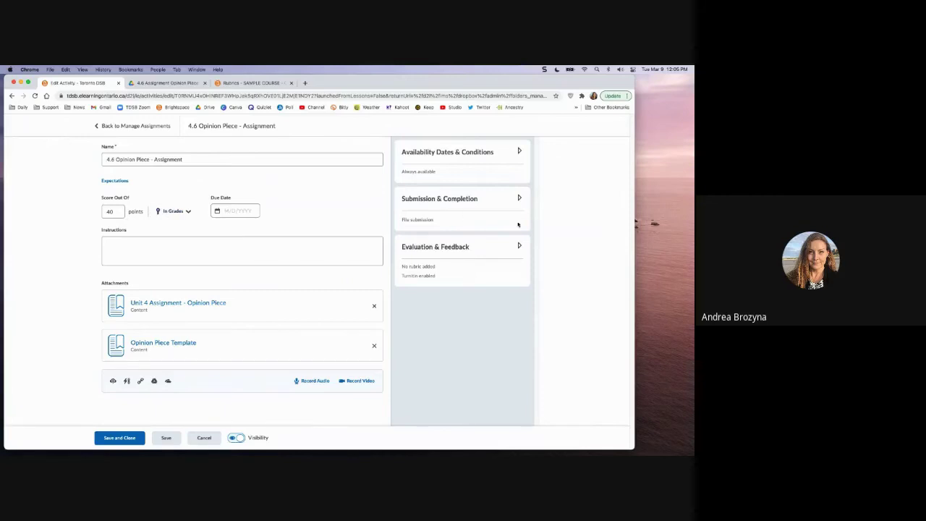
Attach the existing 4.6 Opinion Piece rubric to the assignment's Evaluation & Feedback section
left_click(519, 246)
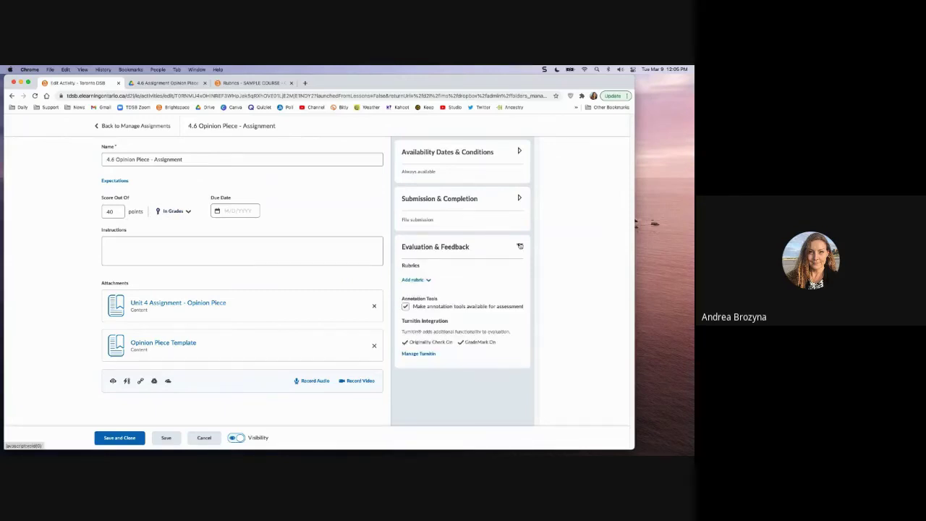
left_click(427, 280)
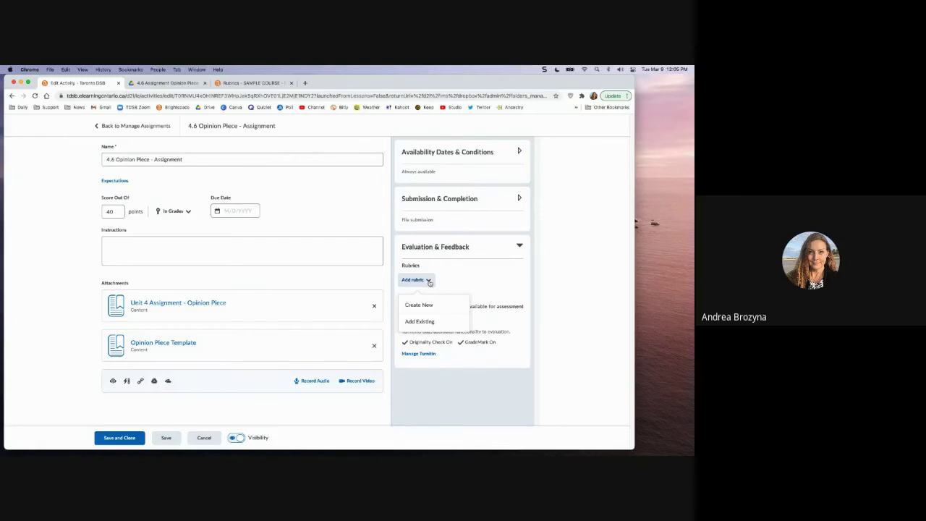
left_click(433, 321)
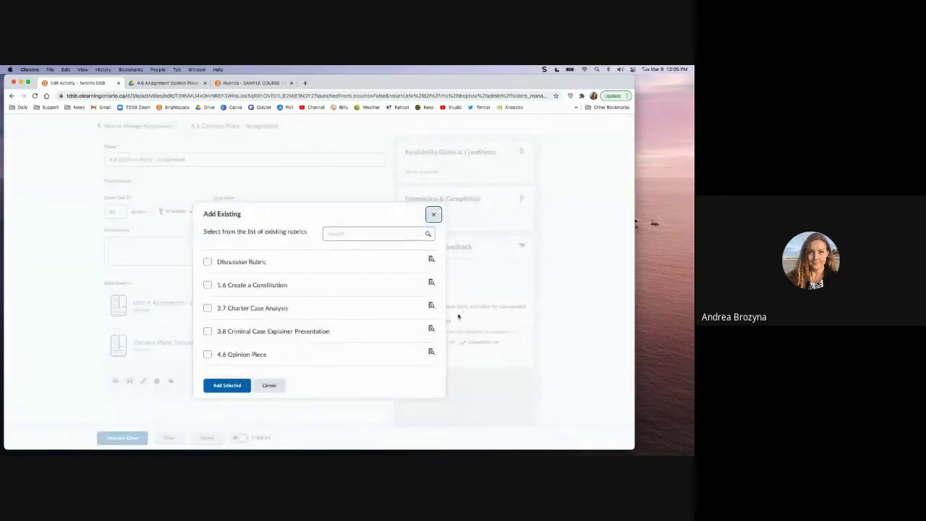
left_click(208, 354)
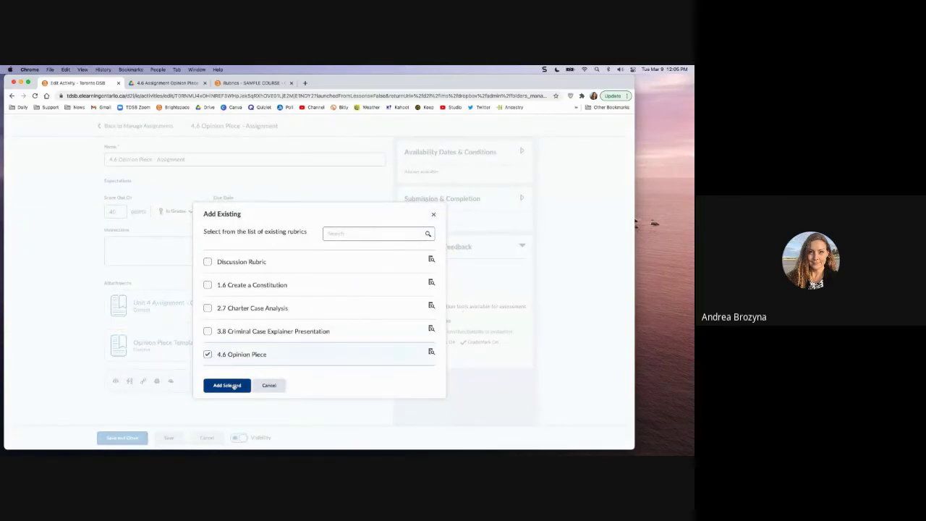
left_click(226, 385)
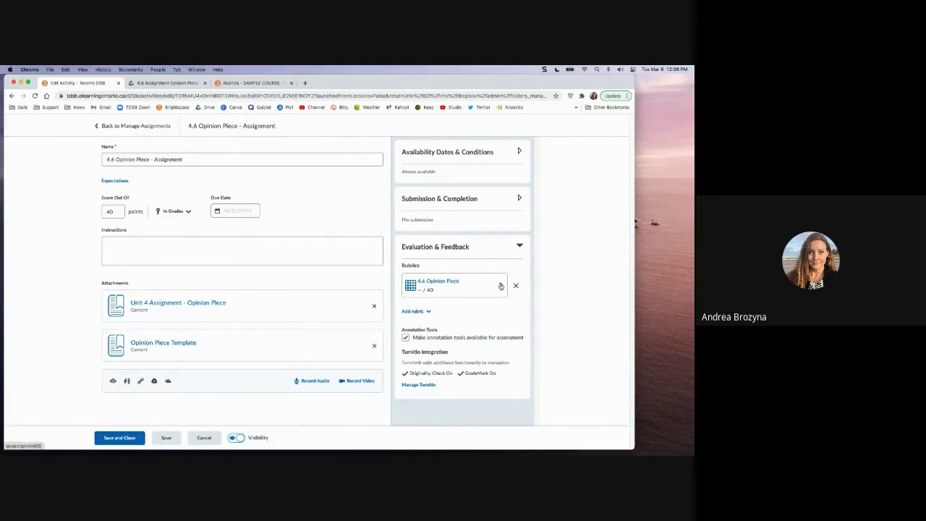
Expand the attached rubric to review its total score and criteria, and save and close the assignment
left_click(500, 286)
left_click_drag(471, 355, 450, 362)
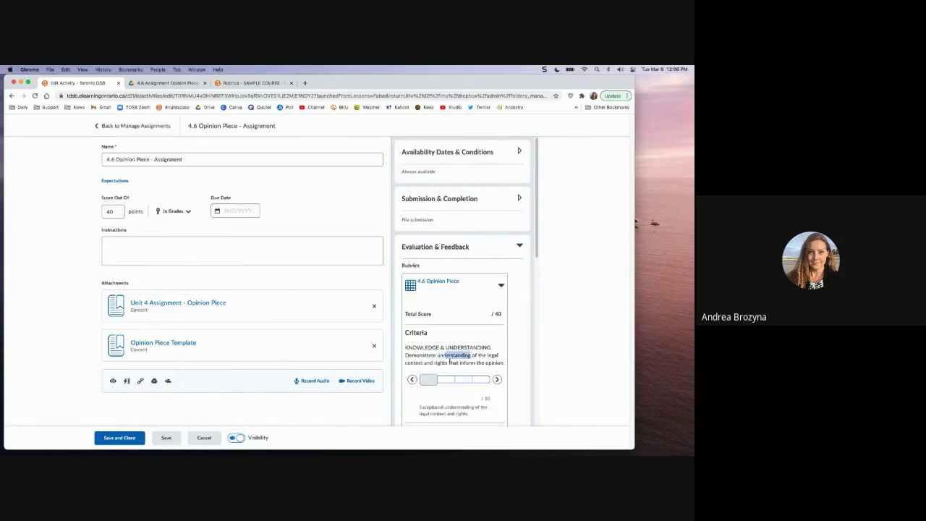
scroll(452, 364, "down", 2)
scroll(455, 365, "down", 3)
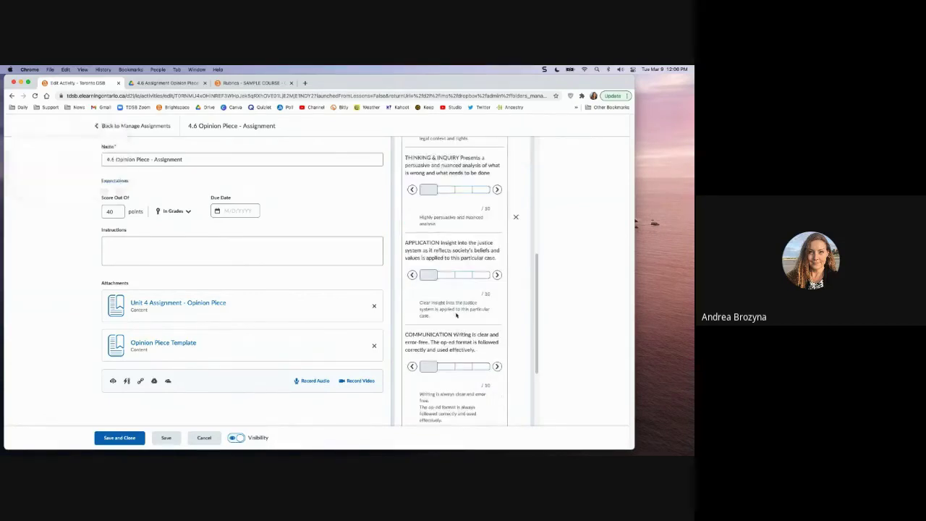
scroll(444, 292, "up", 5)
scroll(438, 306, "up", 2)
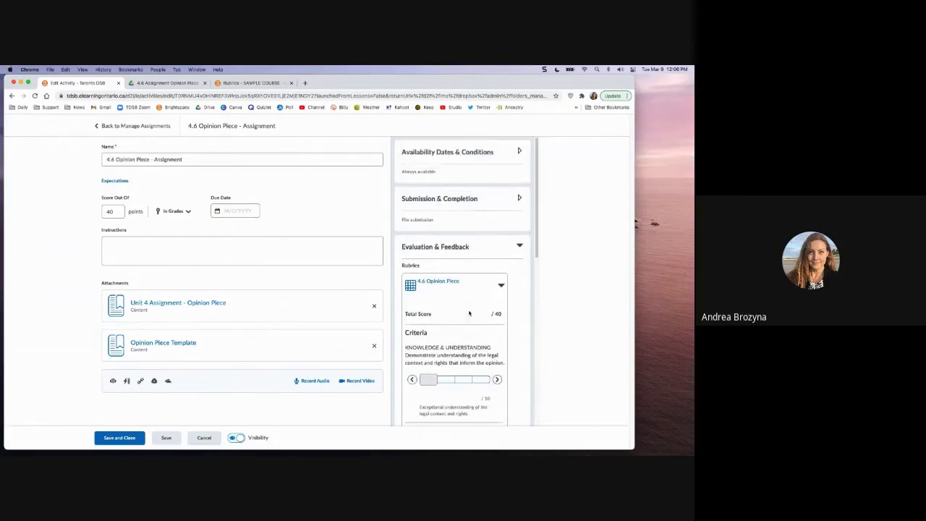
scroll(463, 311, "down", 1)
scroll(469, 312, "down", 1)
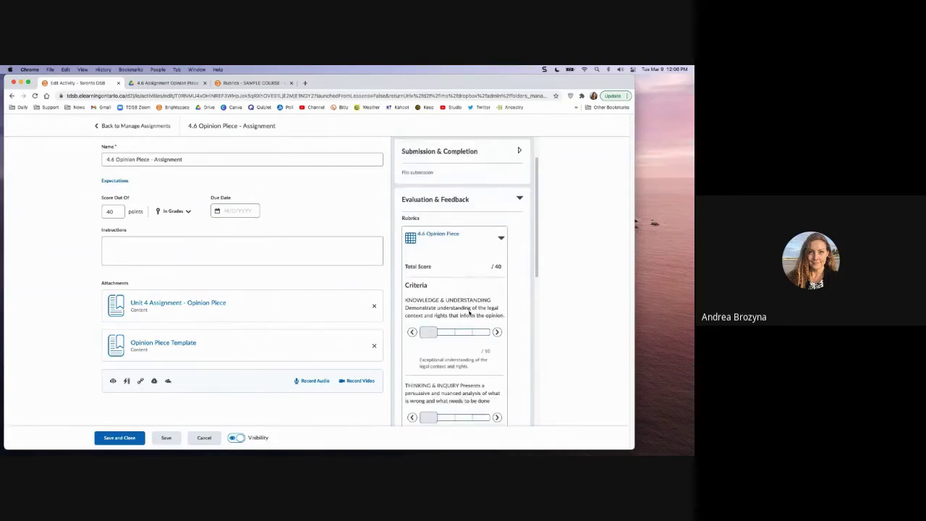
scroll(465, 309, "down", 2)
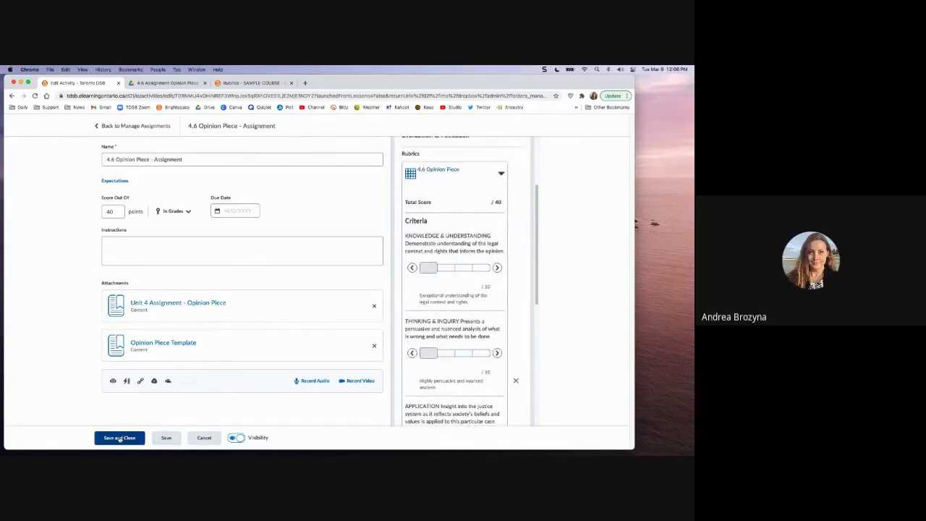
left_click(119, 438)
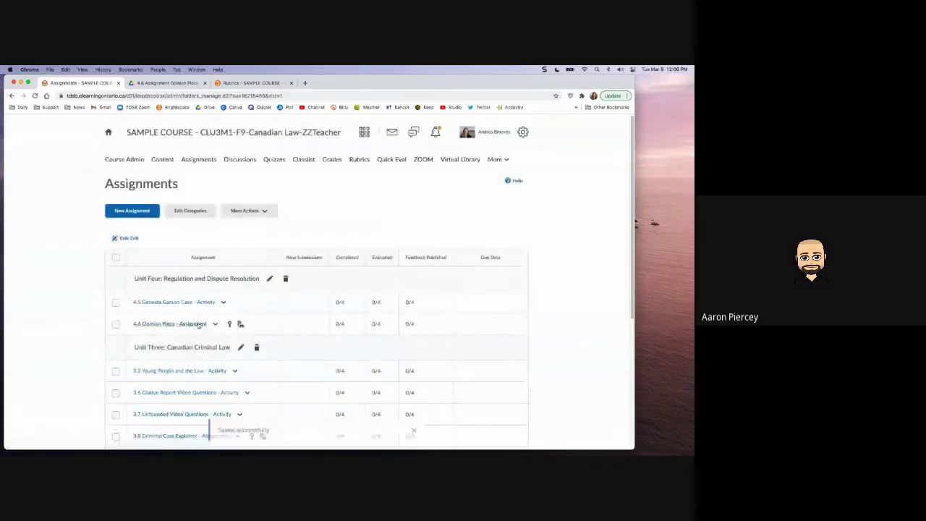
Reopen the 4.6 Opinion Piece assignment for editing and expand its attached rubric under Evaluation & Feedback
left_click(215, 324)
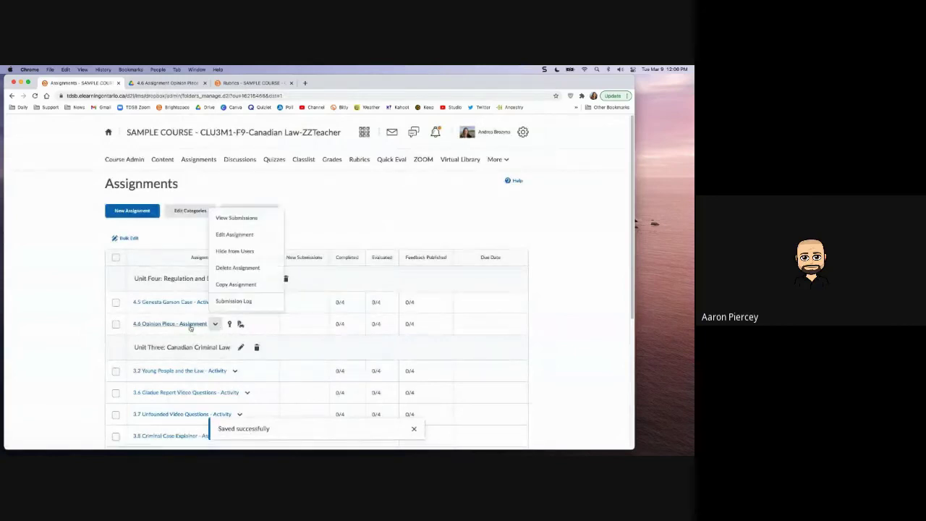
left_click(237, 234)
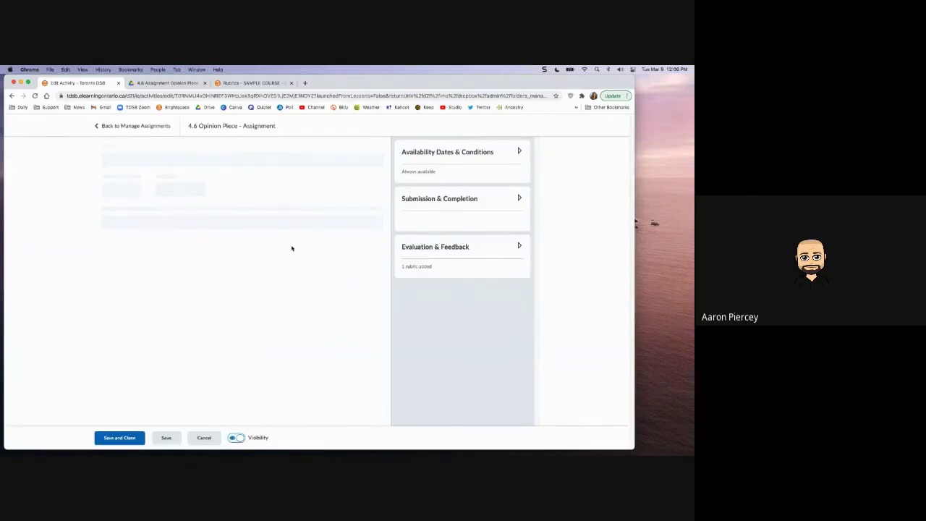
left_click(519, 245)
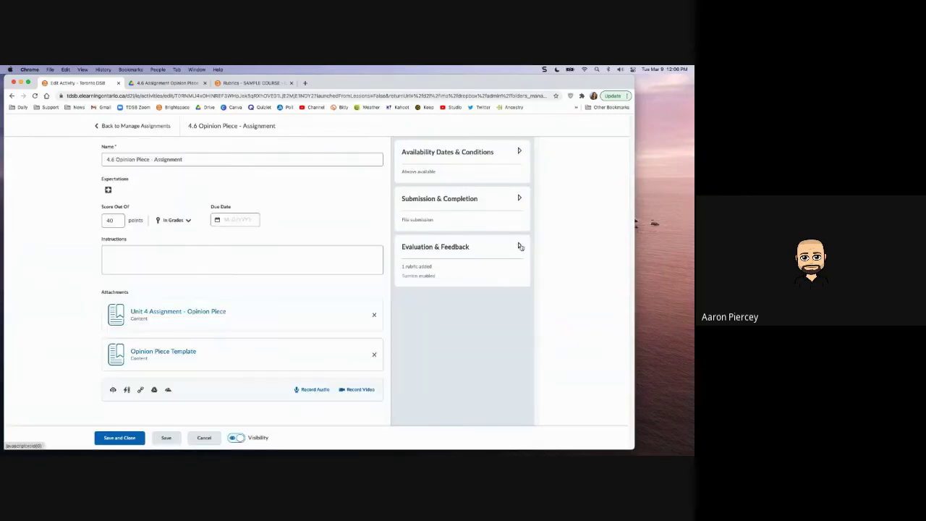
left_click(500, 285)
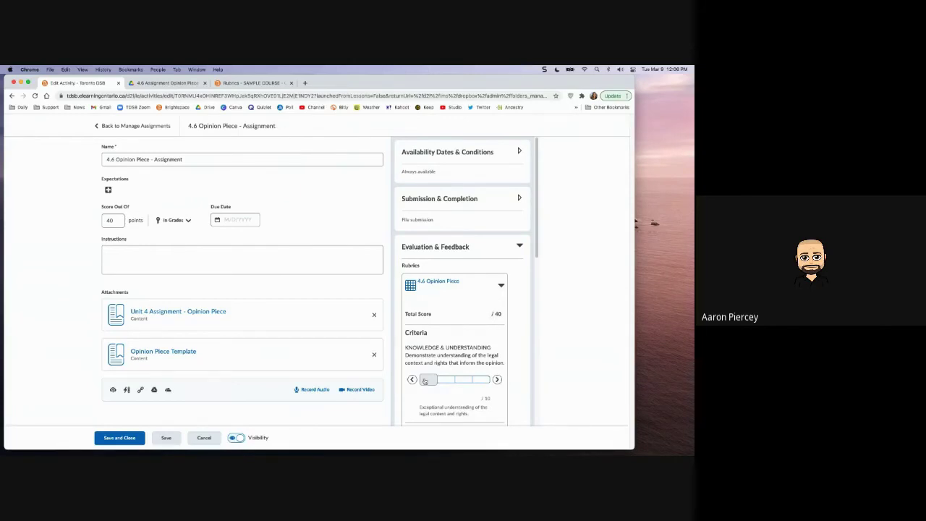
Examine the rubric's criteria and total score alongside the assignment's Score Out Of value, and leave the assignment without saving
scroll(435, 363, "down", 4)
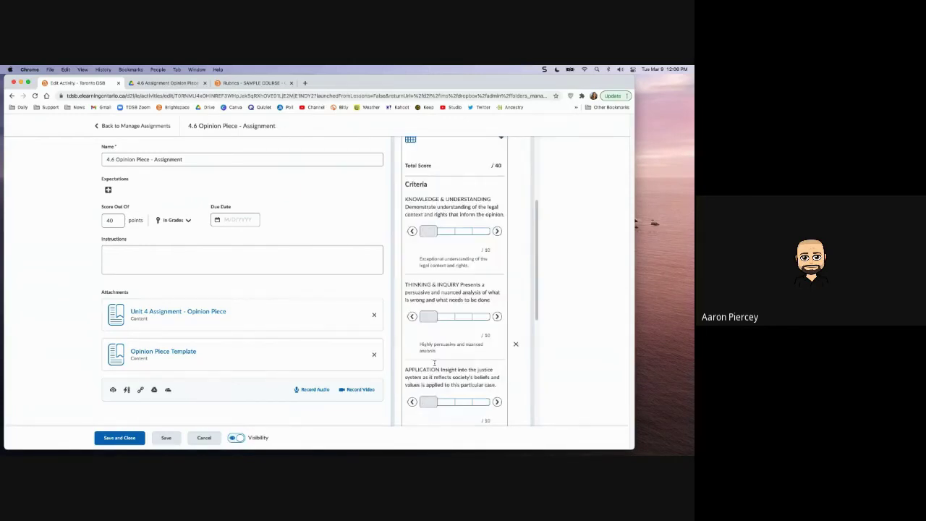
scroll(434, 362, "down", 4)
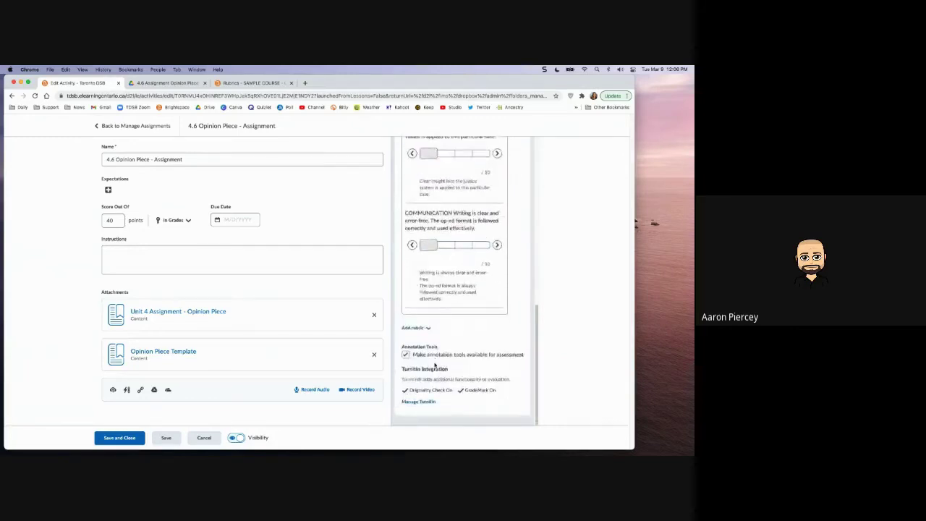
scroll(434, 365, "up", 7)
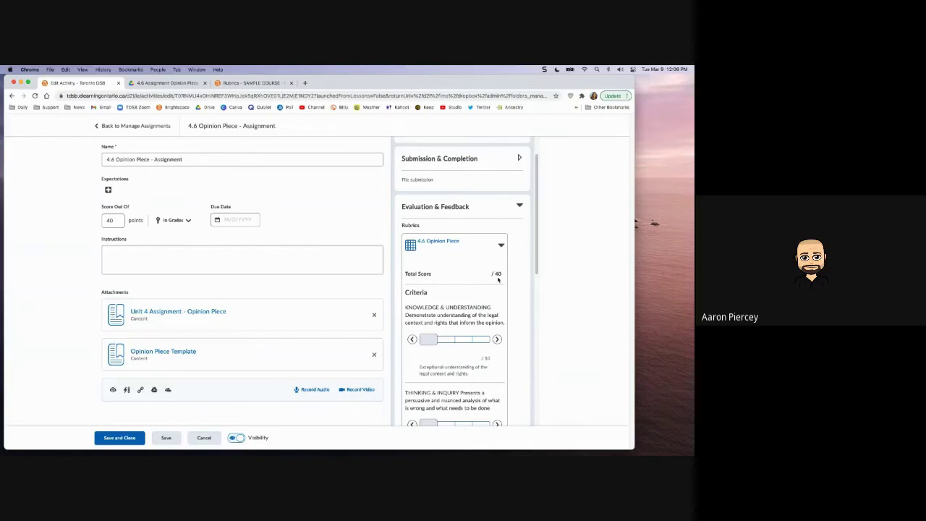
double_click(113, 221)
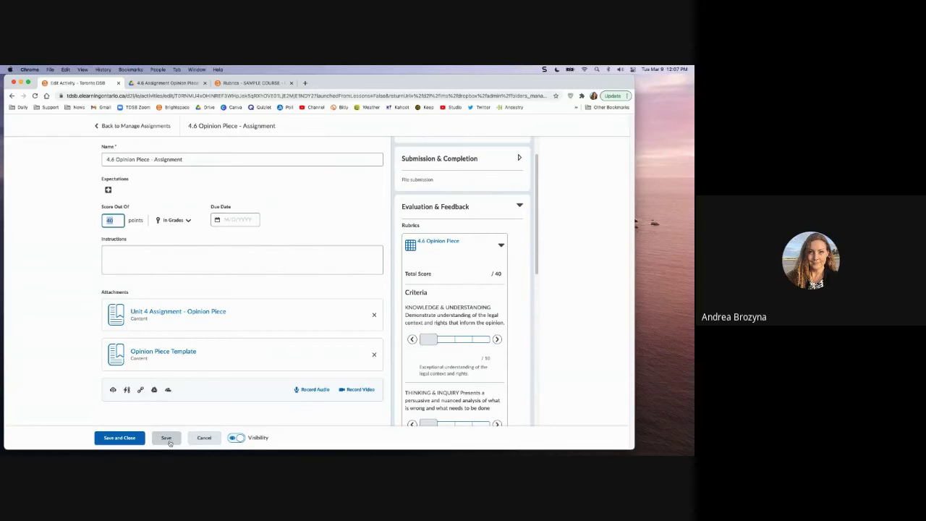
left_click(203, 437)
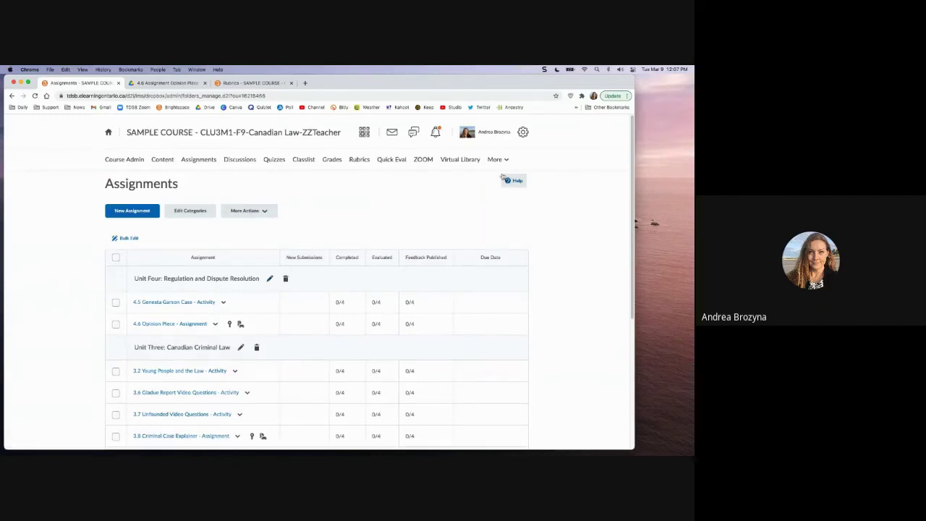
Open the course Classlist and show the actions available for the first student in the Fake Students group
left_click(508, 159)
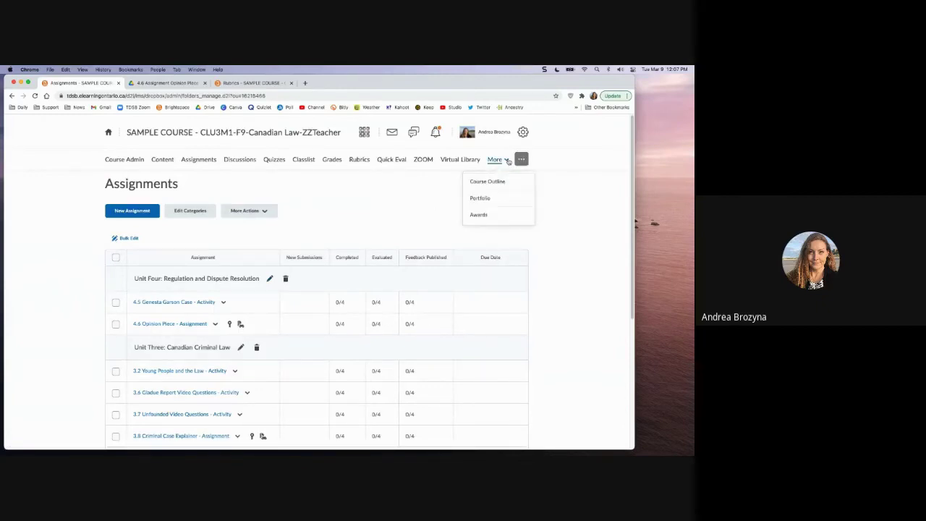
left_click(304, 159)
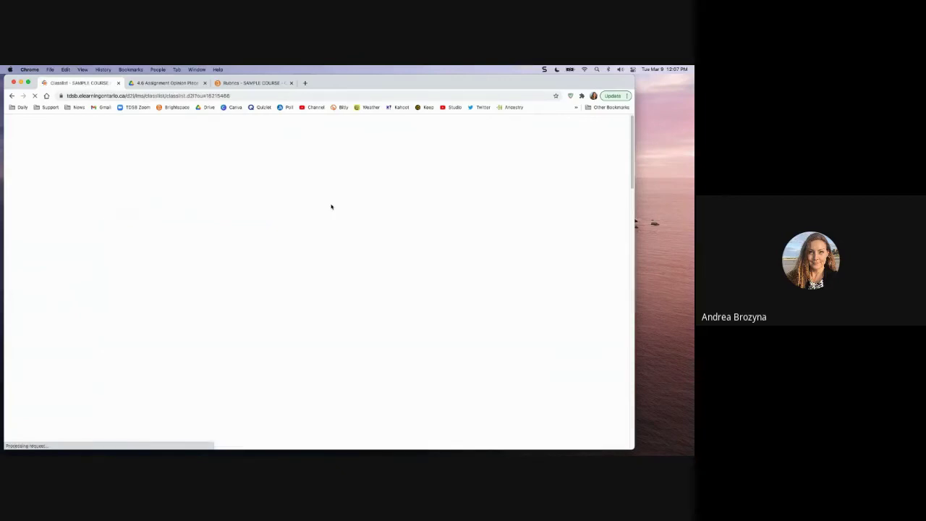
scroll(347, 213, "down", 1)
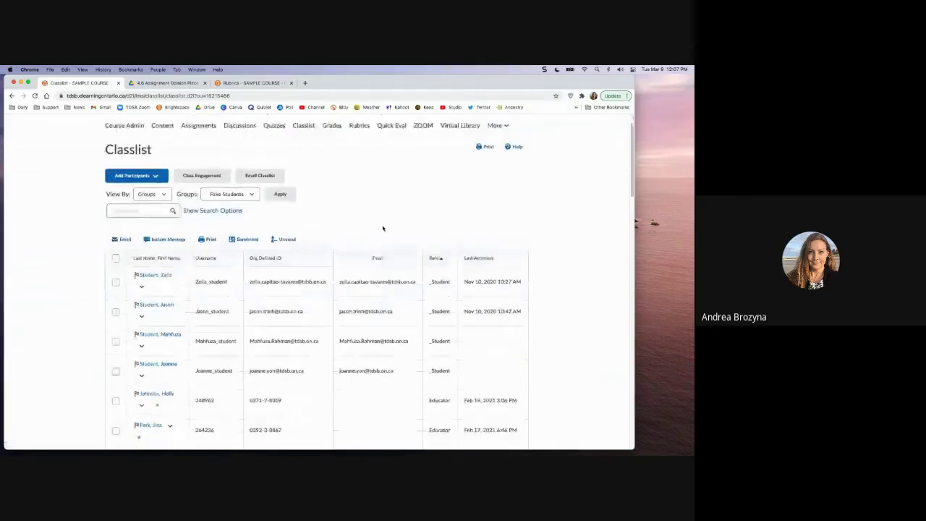
left_click(142, 288)
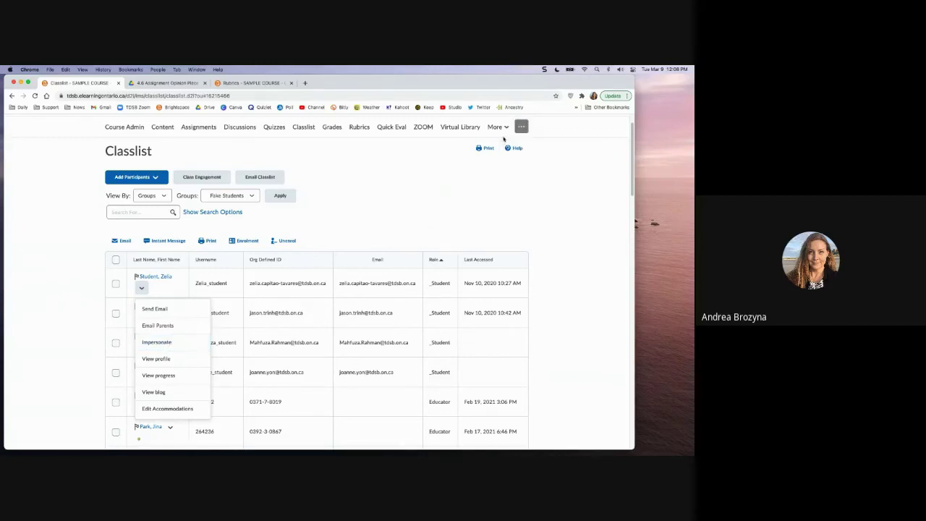
Impersonate the first student in the Classlist and open the 4.6 Opinion Piece assignment from the student's Assignments list
left_click(163, 344)
left_click(260, 211)
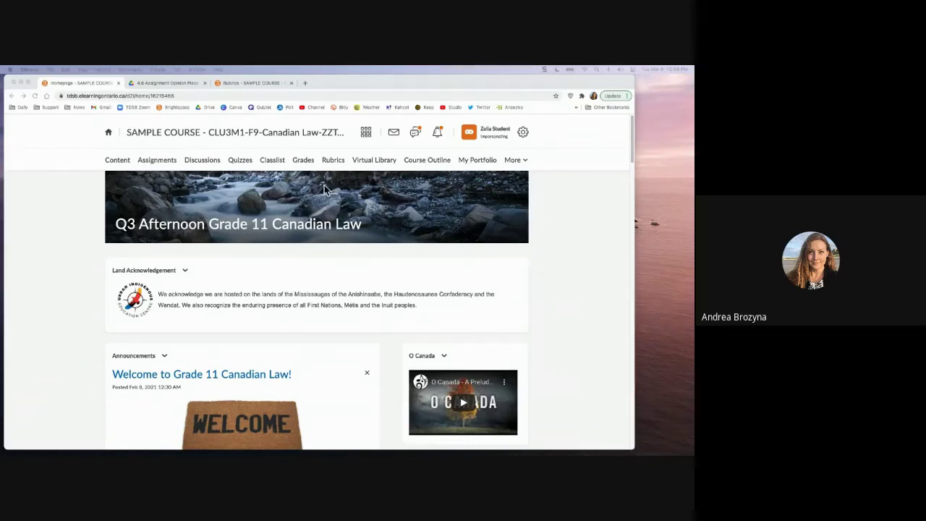
left_click(159, 161)
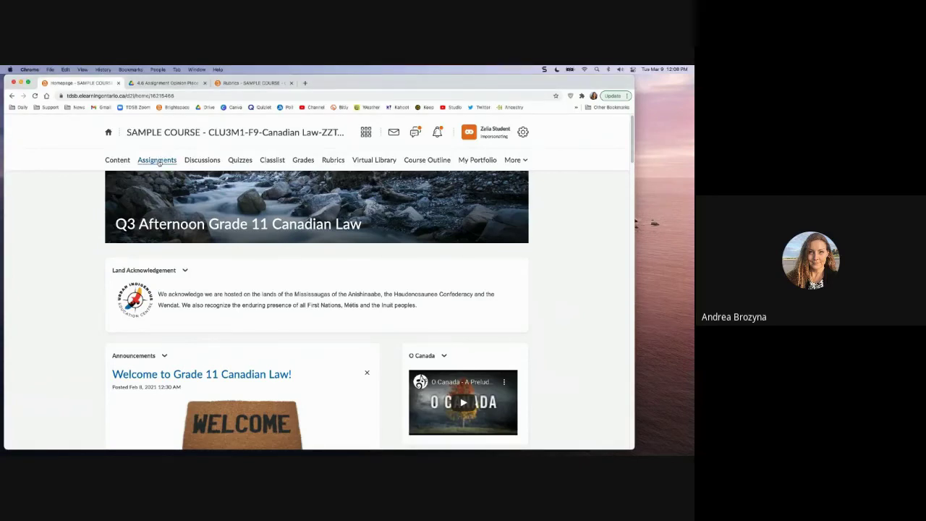
left_click(159, 161)
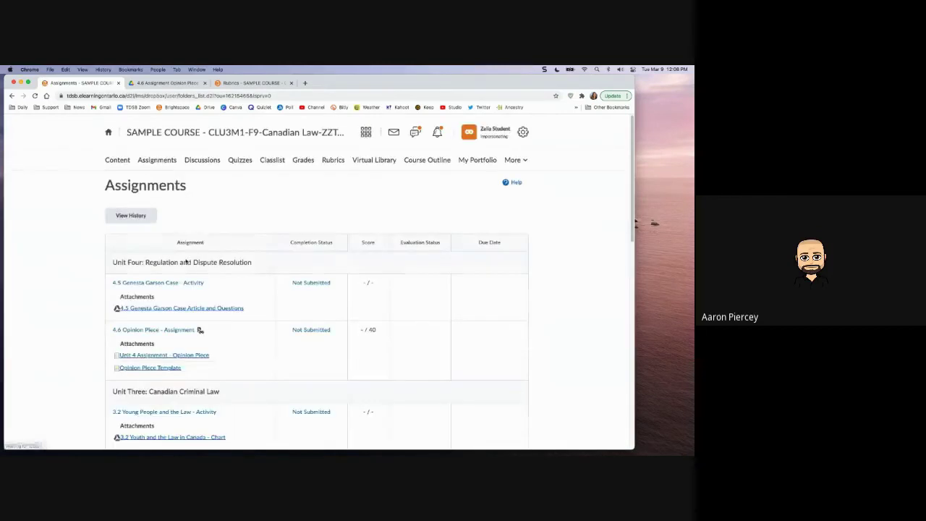
scroll(225, 318, "down", 1)
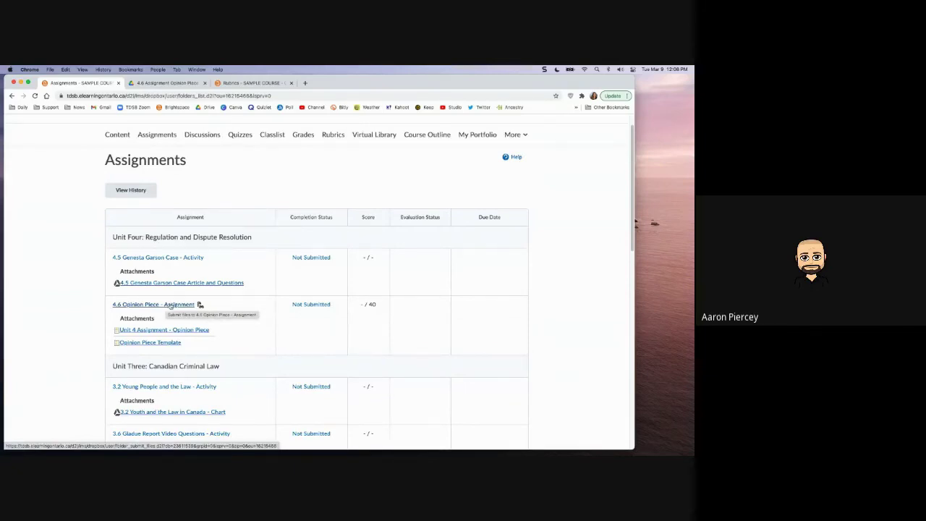
left_click(170, 305)
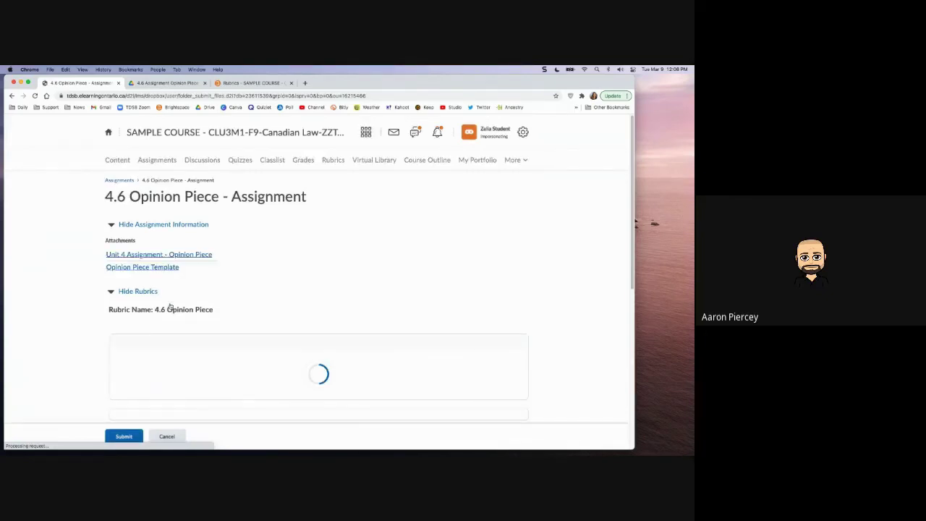
Examine the 4.6 Opinion Piece rubric as the student, including criteria expectations, level points, Overall Score and the Expectations list
scroll(170, 307, "down", 3)
mouse_move(209, 276)
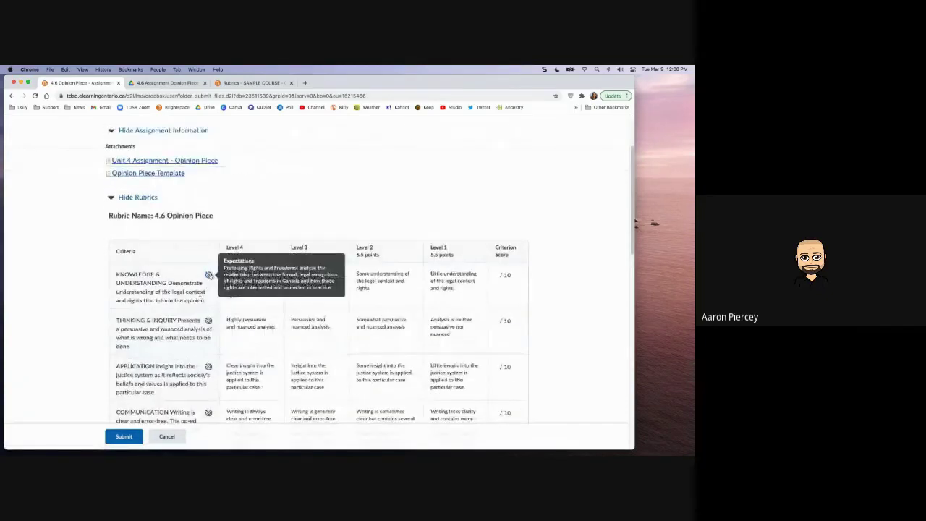
scroll(204, 290, "down", 1)
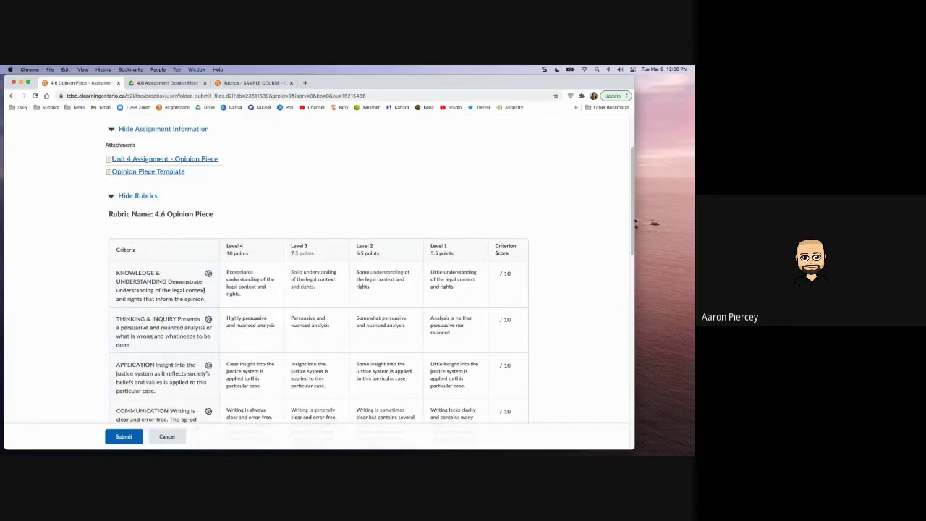
scroll(205, 290, "down", 3)
scroll(204, 292, "up", 2)
scroll(204, 295, "down", 4)
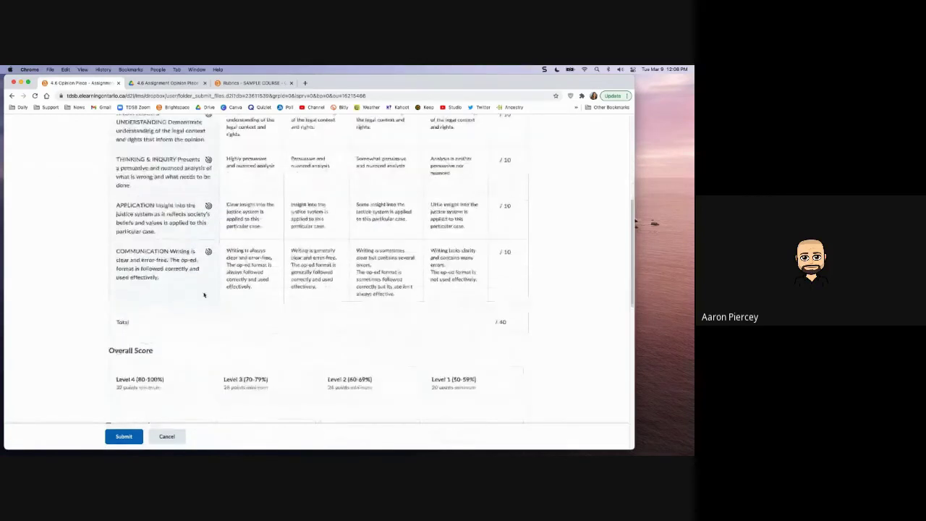
scroll(204, 295, "up", 3)
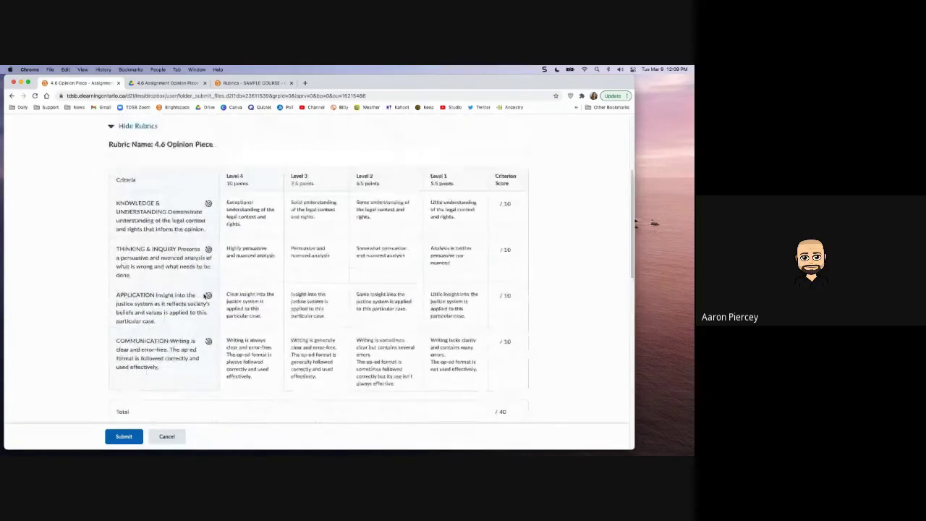
mouse_move(209, 206)
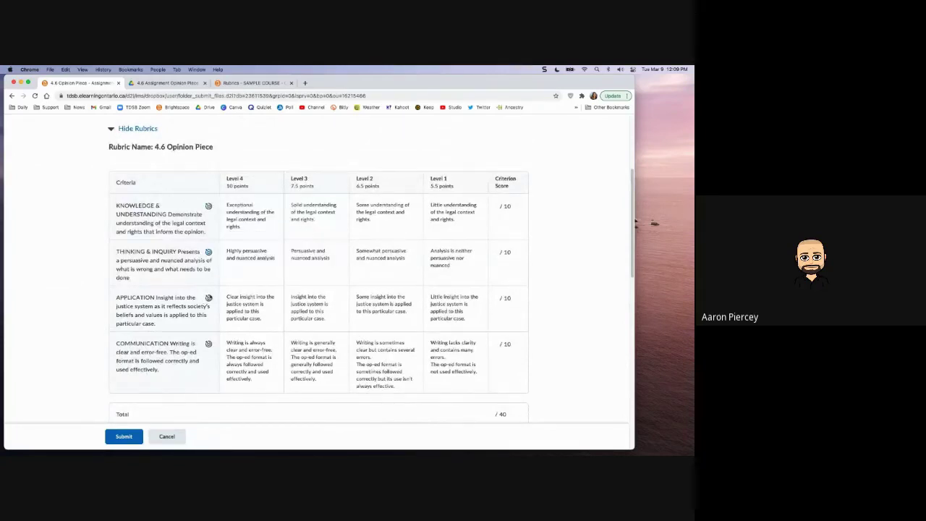
mouse_move(209, 298)
scroll(202, 353, "down", 10)
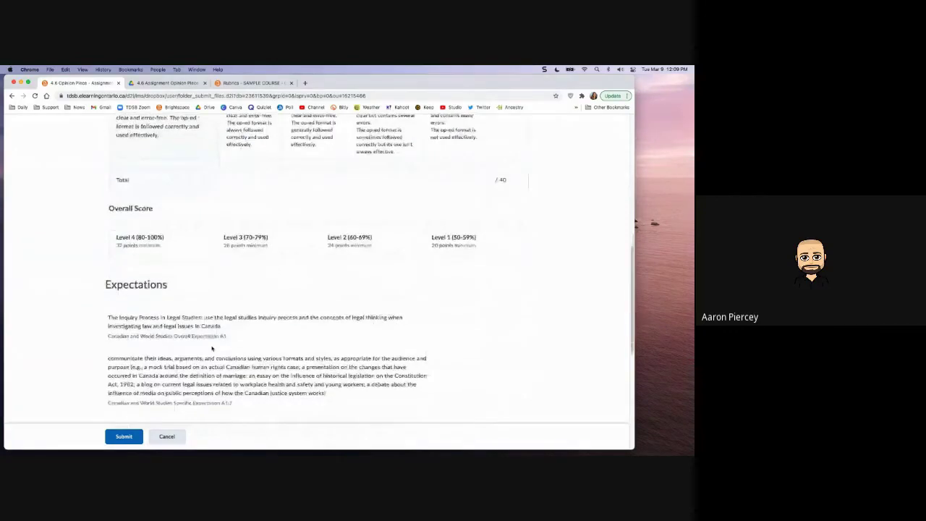
scroll(212, 347, "down", 4)
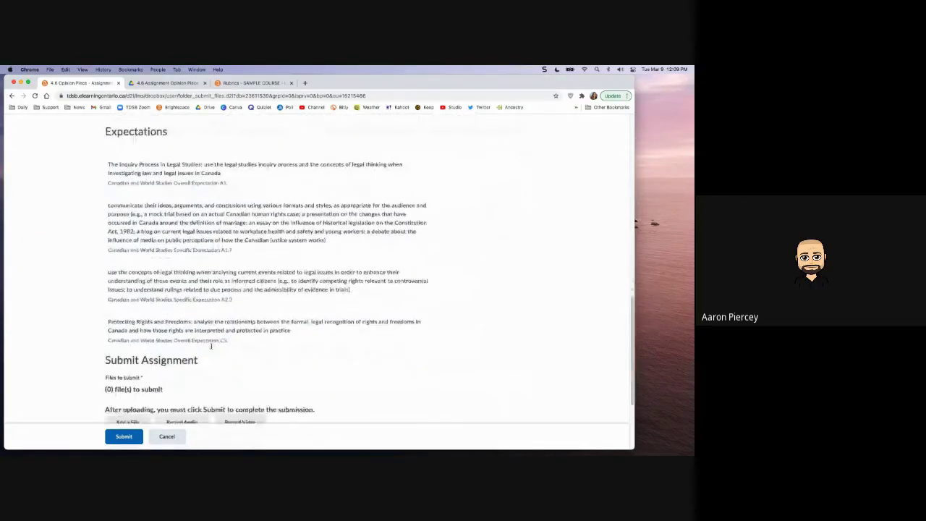
Add the quiz activities image from the computer's Downloads folder to the assignment's files to submit
left_click(129, 303)
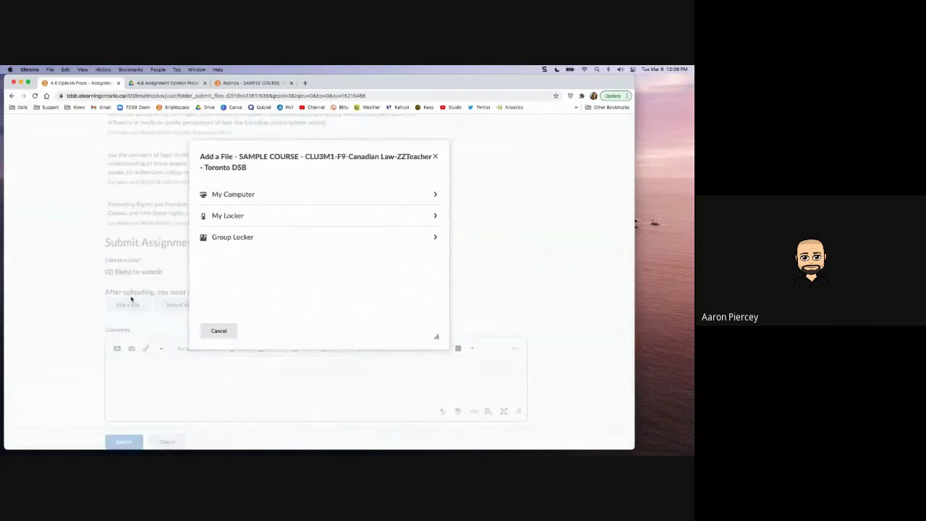
left_click(433, 197)
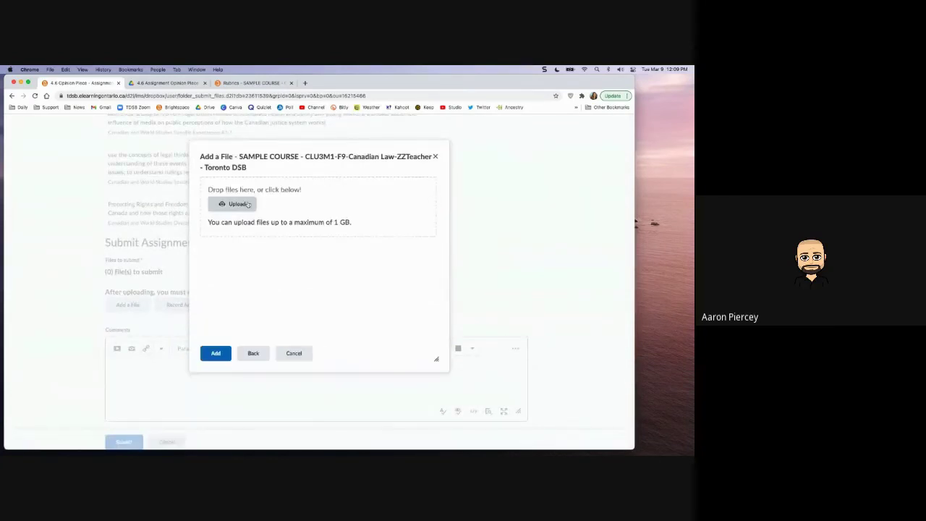
left_click(248, 204)
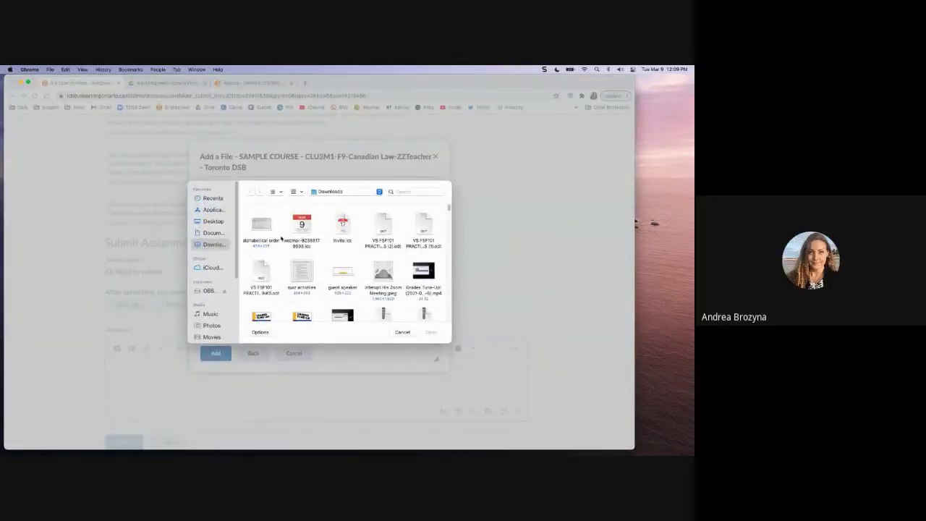
left_click(221, 222)
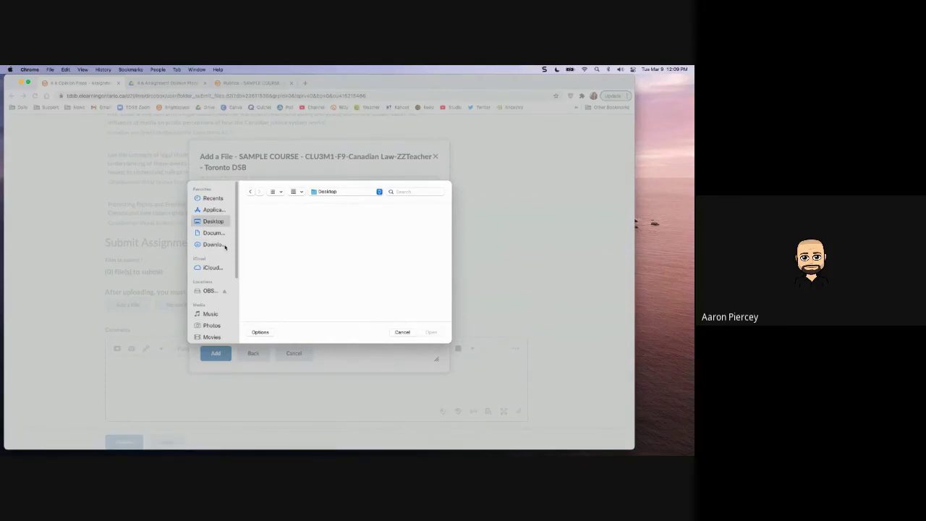
left_click(225, 247)
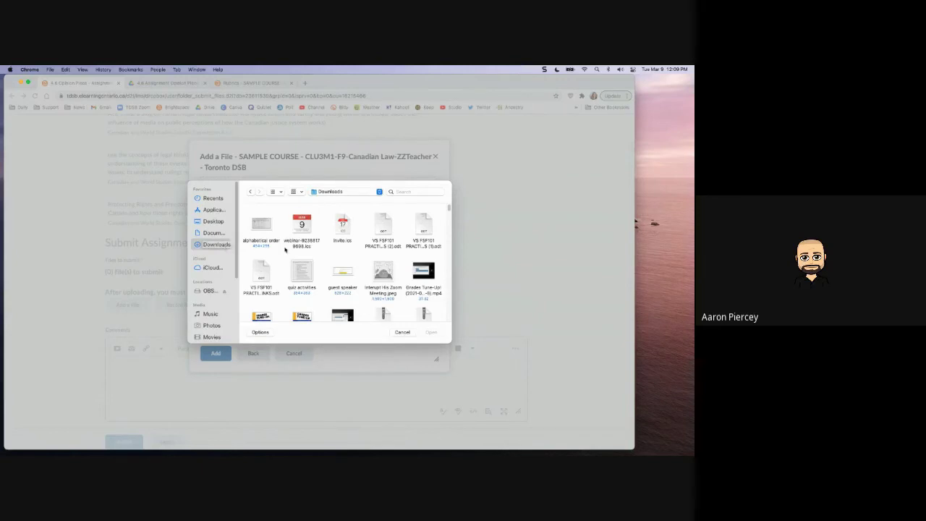
scroll(285, 250, "down", 1)
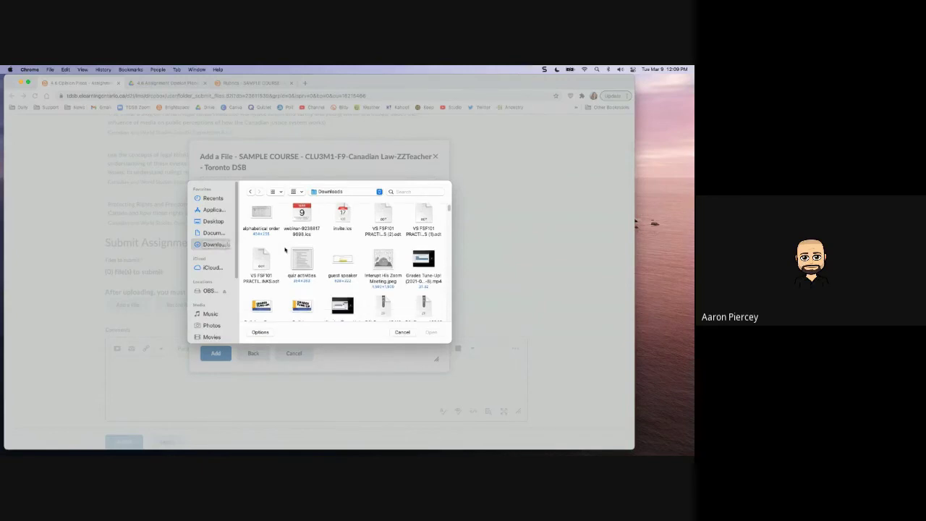
scroll(285, 250, "down", 2)
scroll(275, 231, "up", 3)
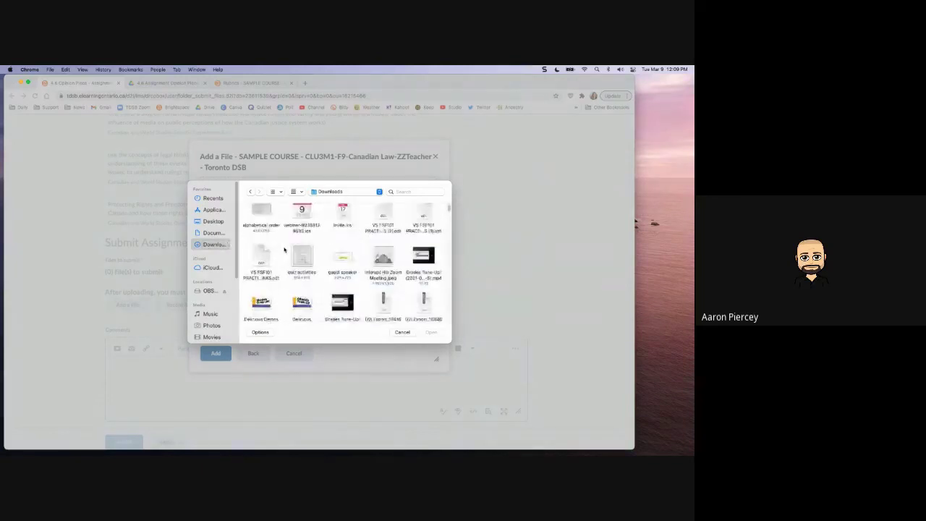
left_click(213, 233)
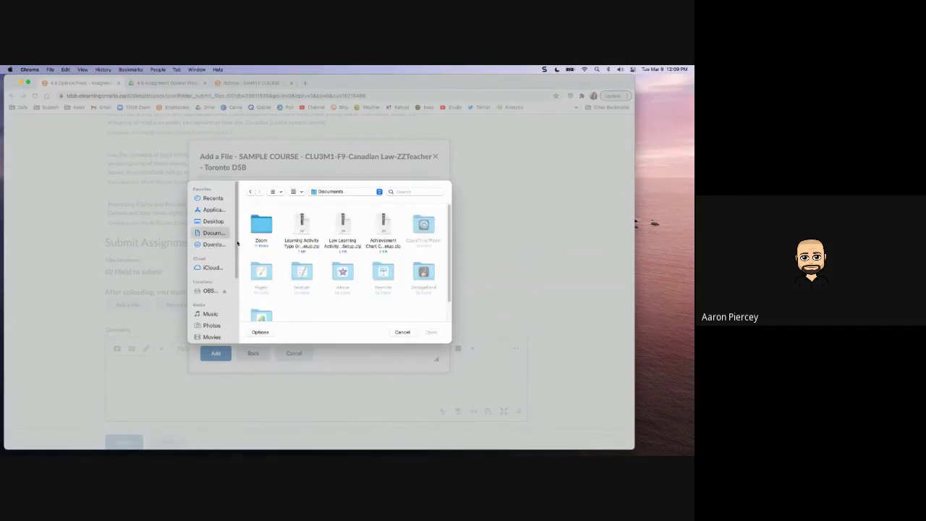
left_click(219, 245)
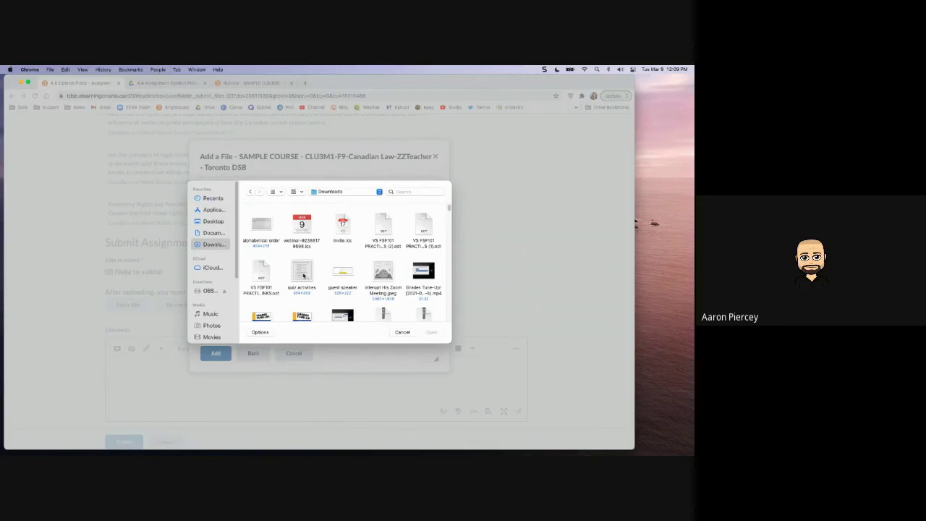
left_click(304, 275)
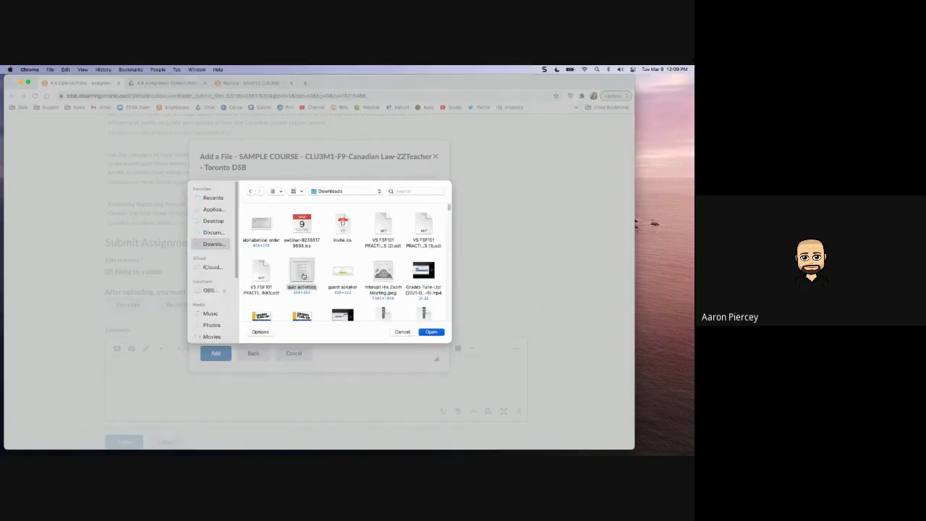
double_click(304, 276)
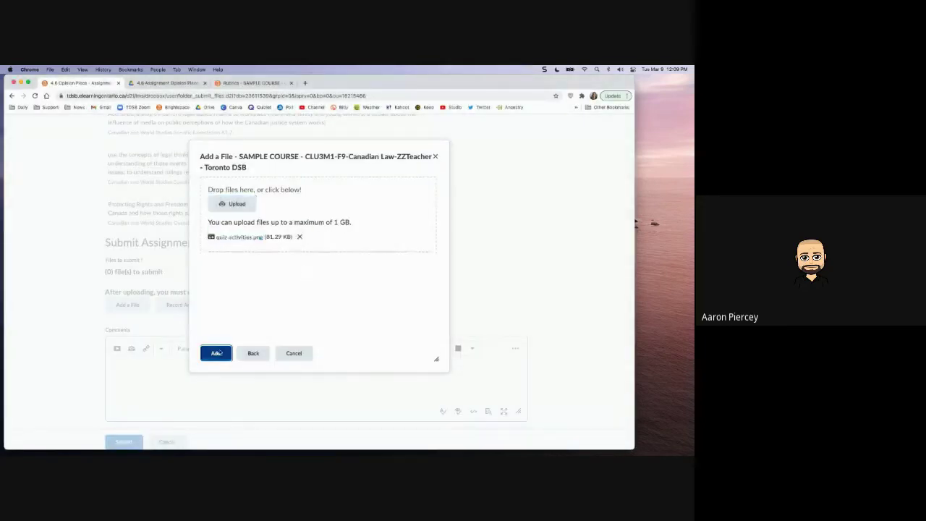
key("Return")
Review the rubric's level descriptions and the expectations attached to each criterion in the student view
scroll(316, 285, "up", 5)
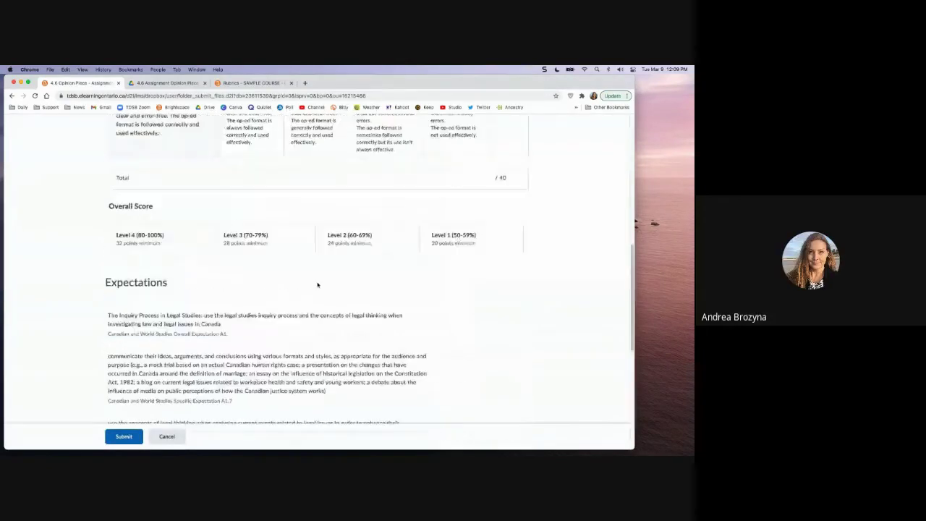
scroll(317, 285, "up", 5)
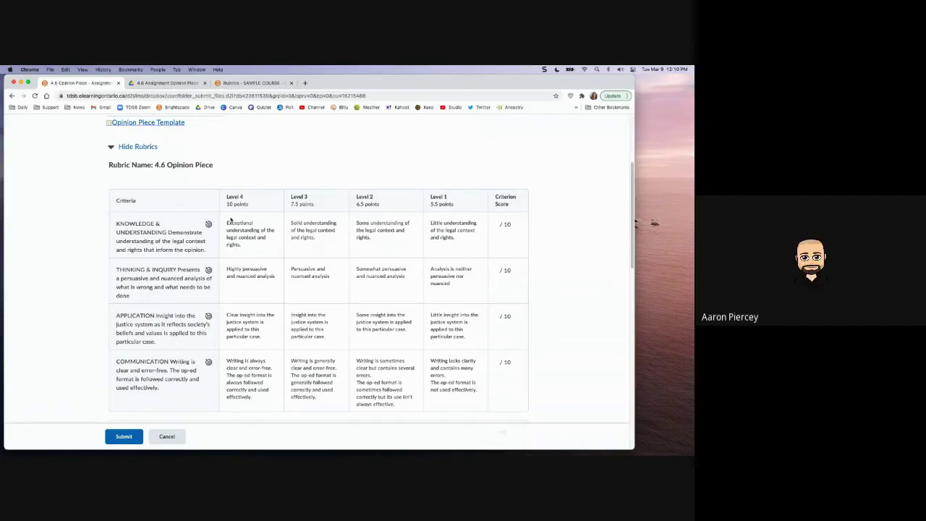
mouse_move(208, 224)
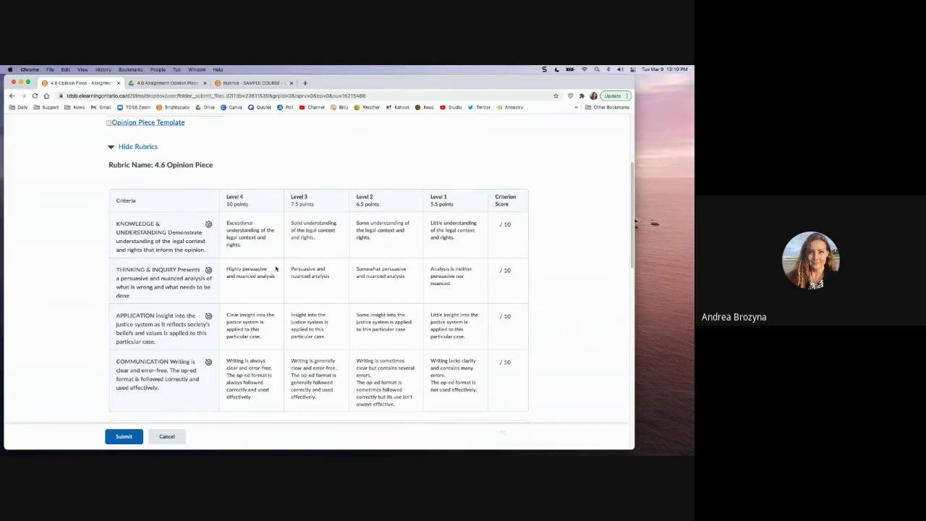
scroll(275, 269, "up", 5)
scroll(276, 270, "down", 5)
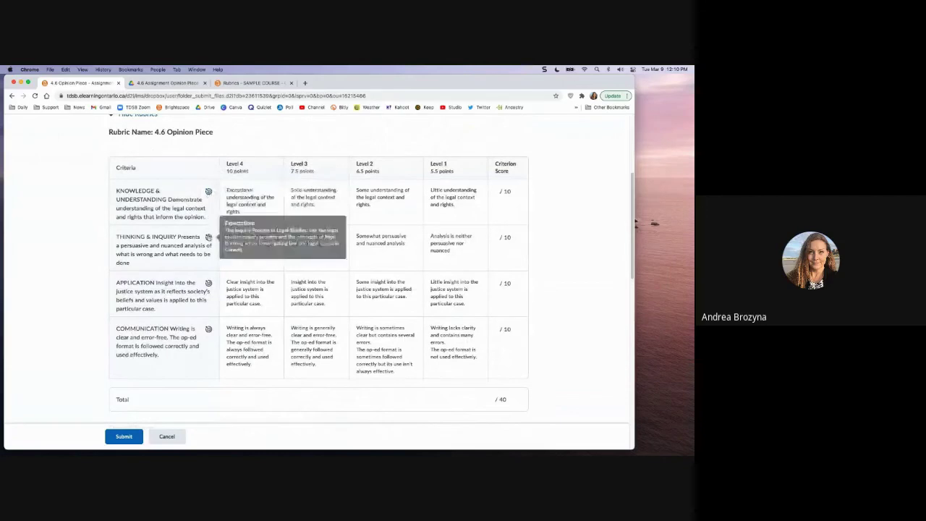
mouse_move(209, 283)
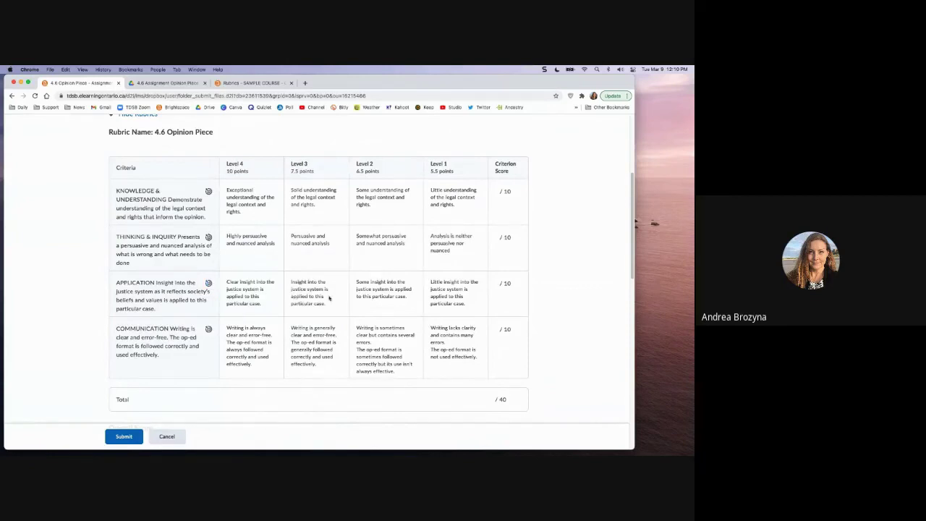
scroll(334, 312, "down", 1)
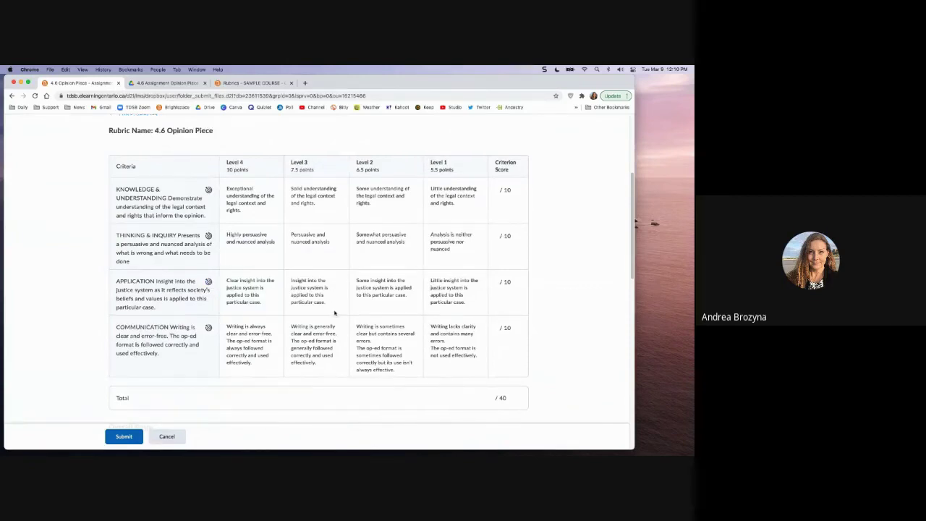
Submit the student's assignment with the added file and close the submission review
scroll(334, 313, "down", 10)
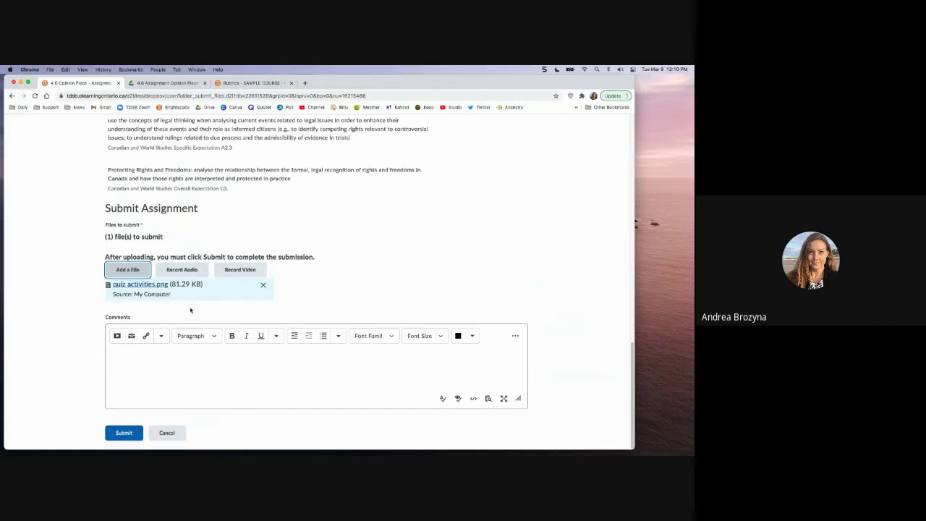
left_click(121, 437)
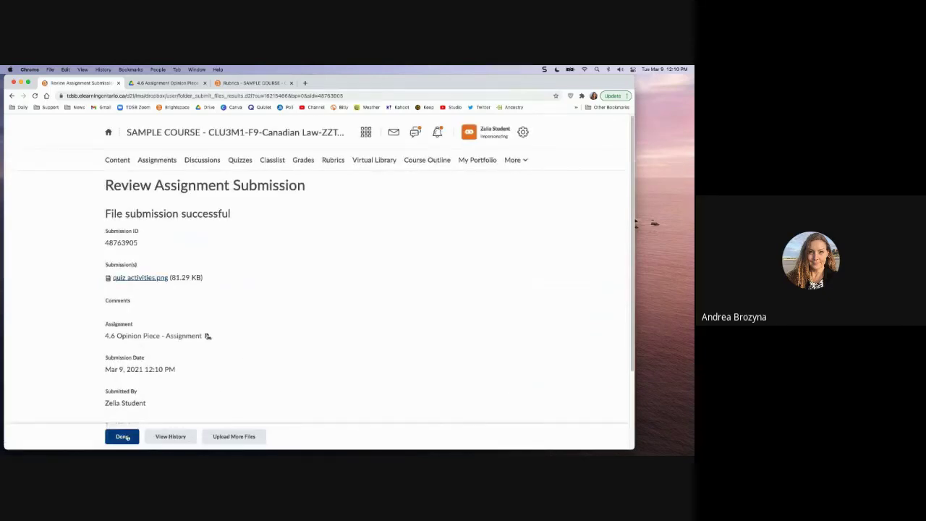
left_click(123, 436)
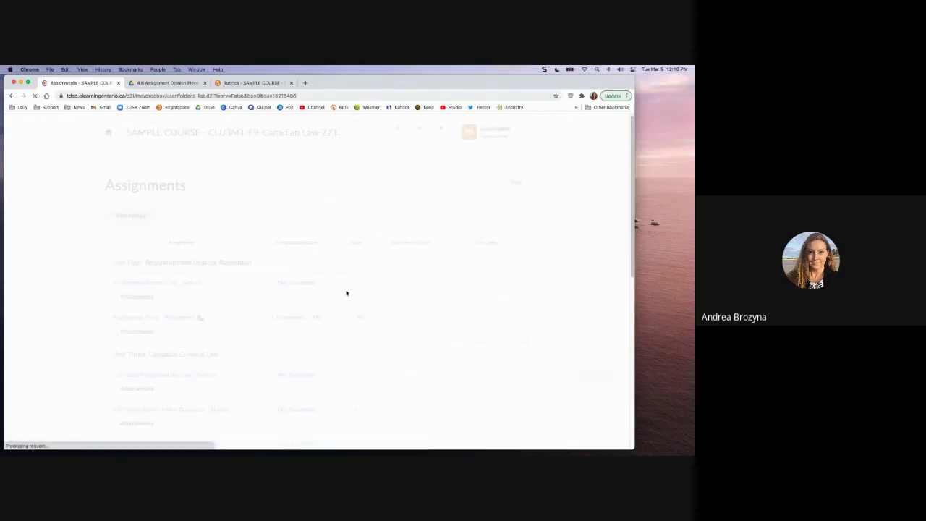
Stop impersonating the student and open the new submission for the 4.6 Opinion Piece assignment from the teacher's Assignments list
left_click(495, 132)
left_click(534, 161)
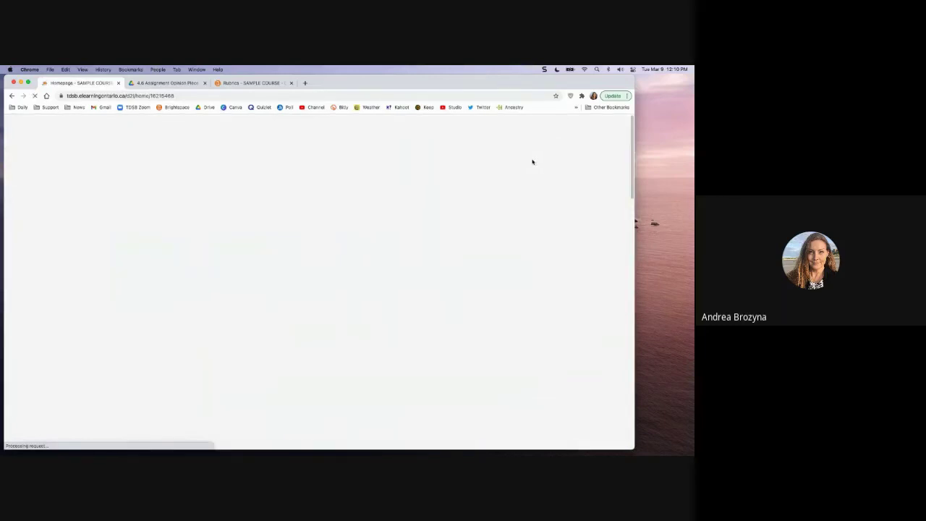
left_click(204, 161)
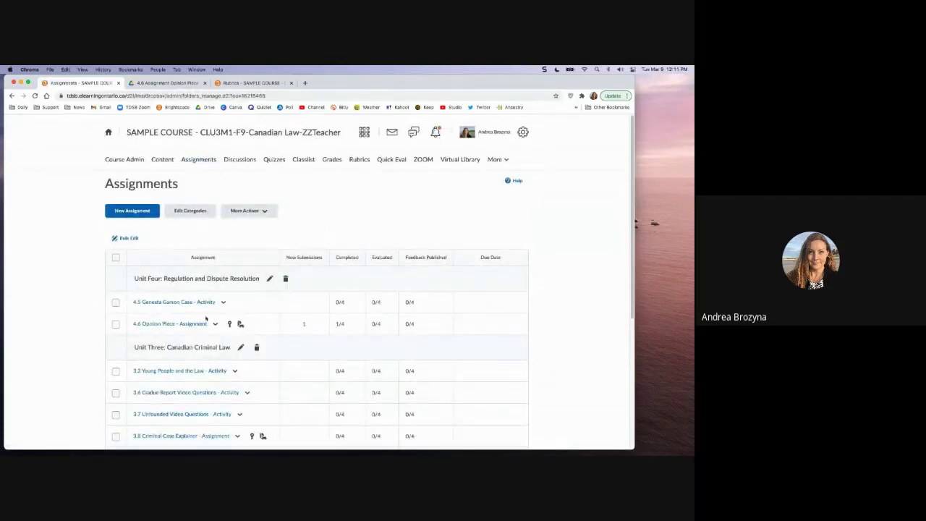
left_click(305, 325)
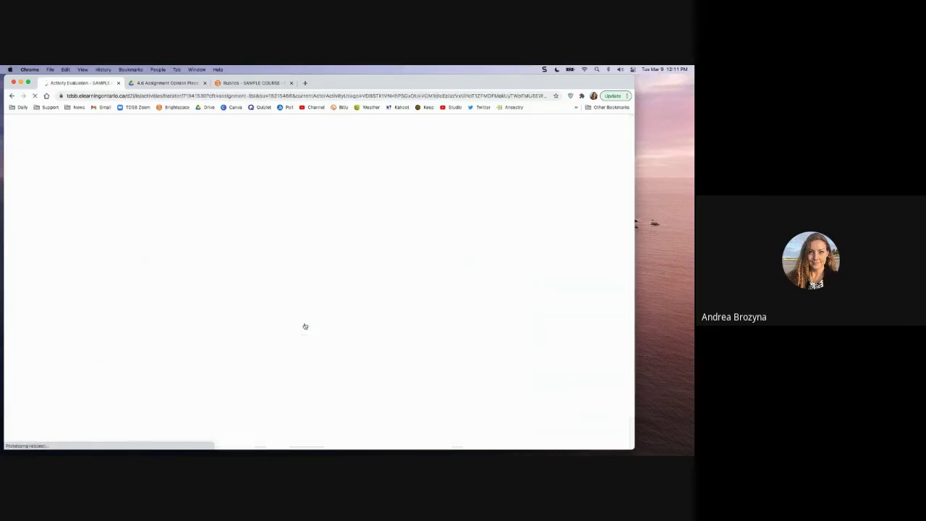
Widen the browser window and view the notice about the new activity evaluation experience without changing its setting
left_click_drag(635, 421, 693, 427)
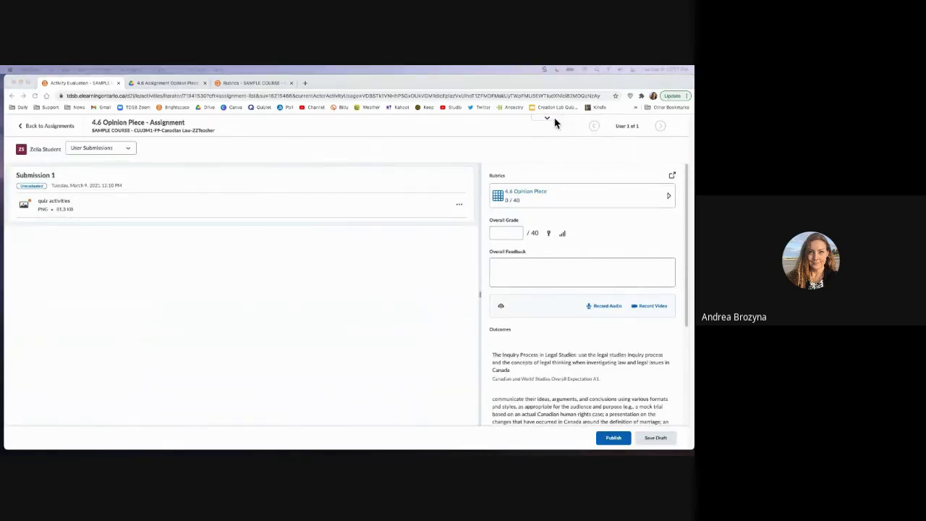
left_click(552, 120)
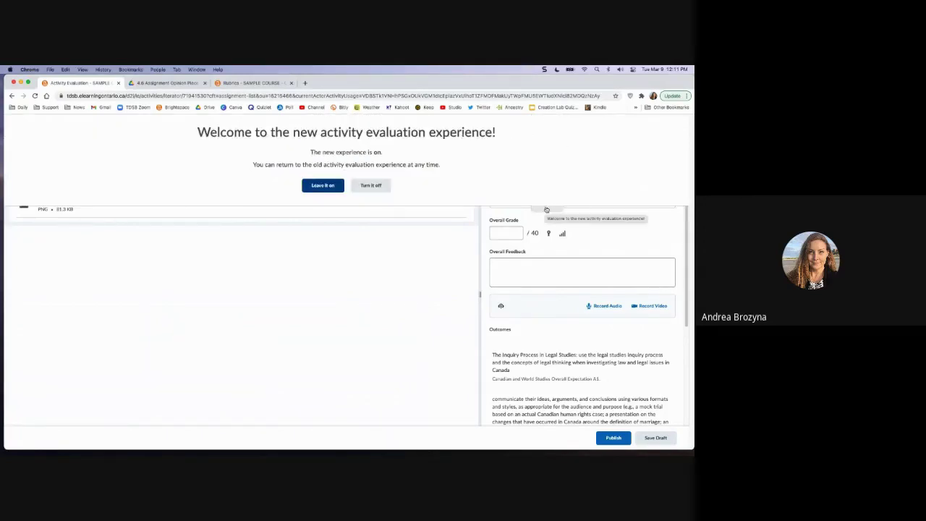
left_click(546, 209)
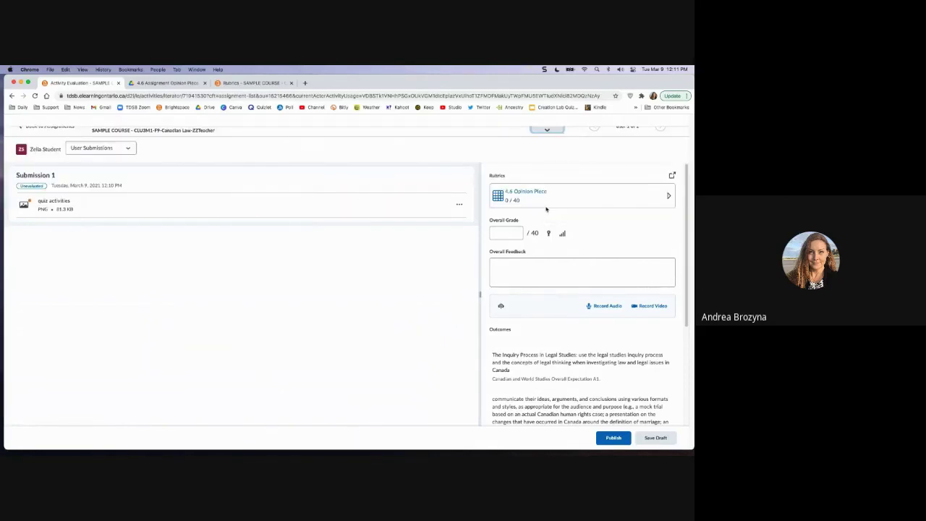
Open the submitted quiz activities image and place a star annotation beside the Example Quiz Activities list, without note text
left_click(44, 209)
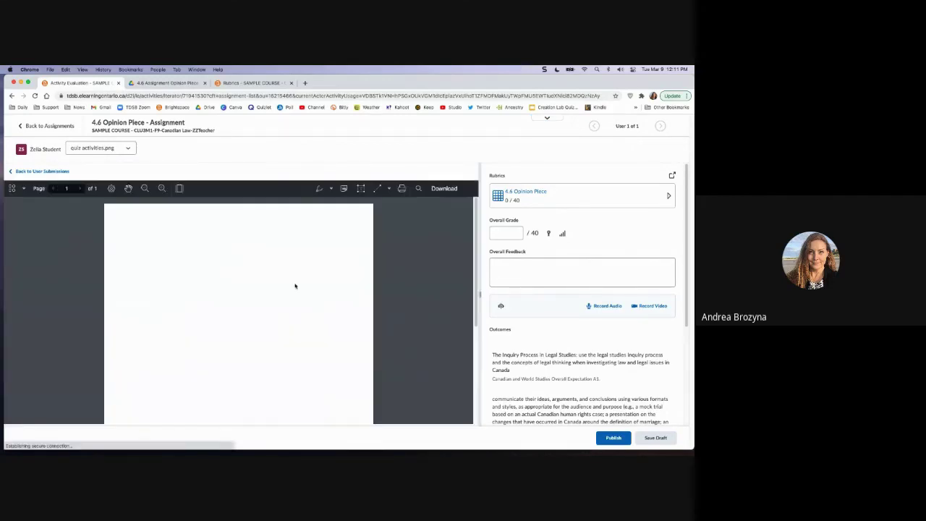
scroll(296, 286, "down", 5)
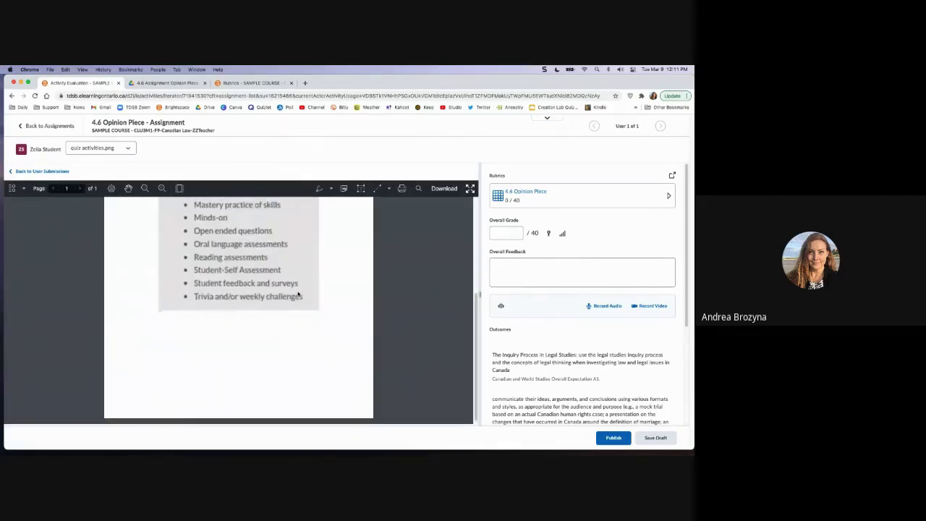
scroll(298, 291, "up", 4)
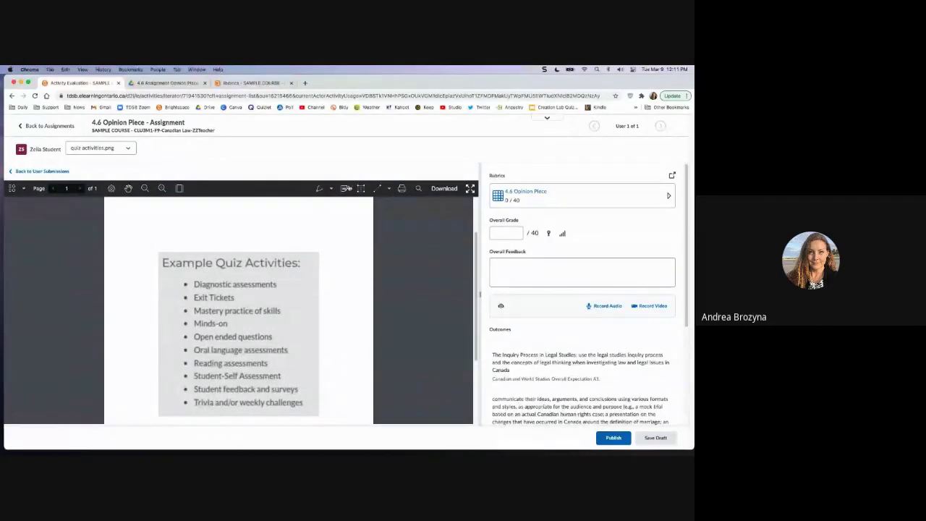
left_click(344, 191)
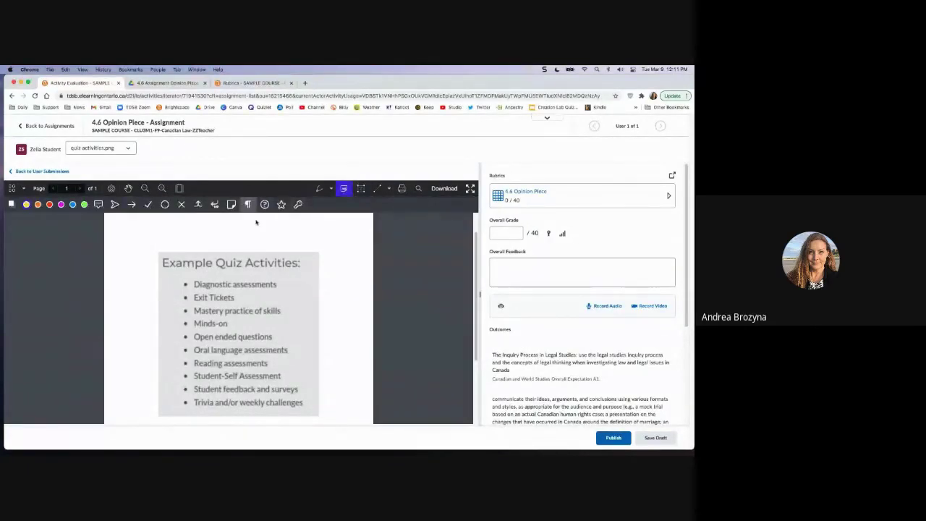
left_click(320, 281)
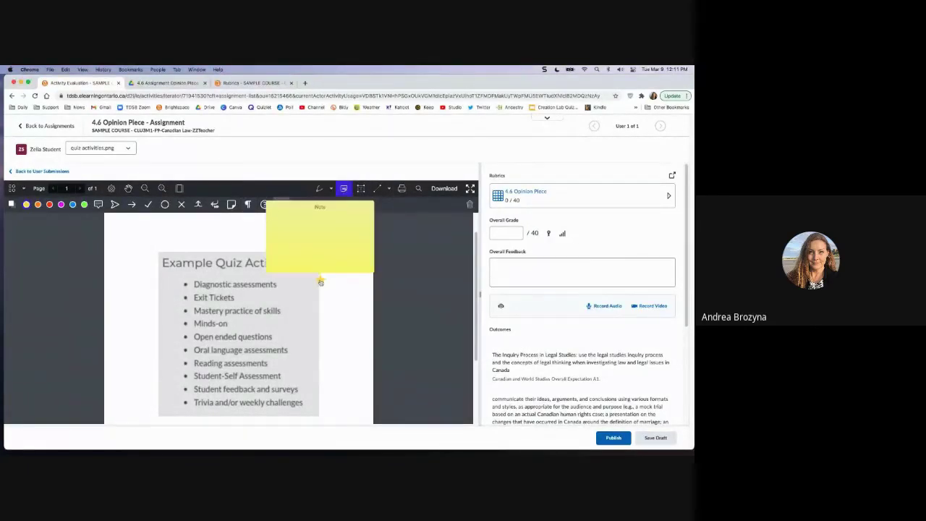
left_click(350, 309)
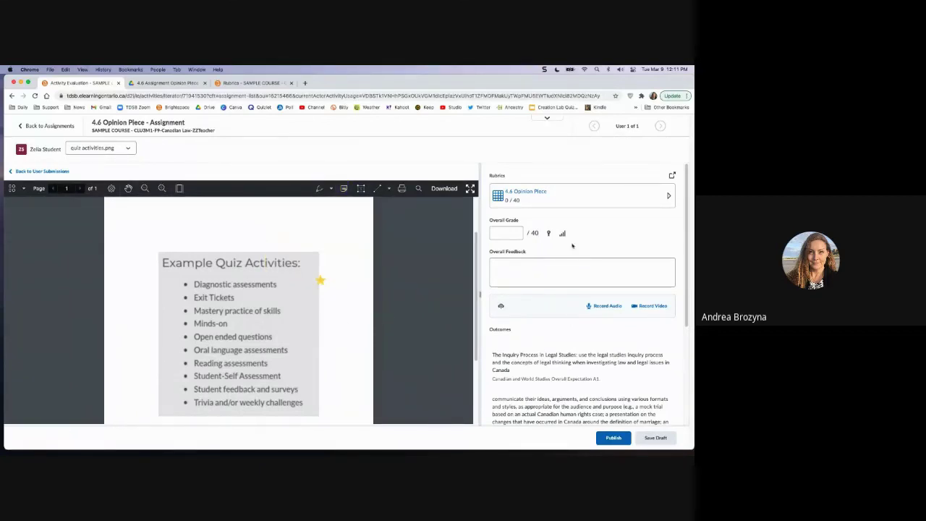
Expand the 4.6 Opinion Piece rubric and rate Knowledge & Understanding at Level 4 with a score of 9.2
left_click(669, 196)
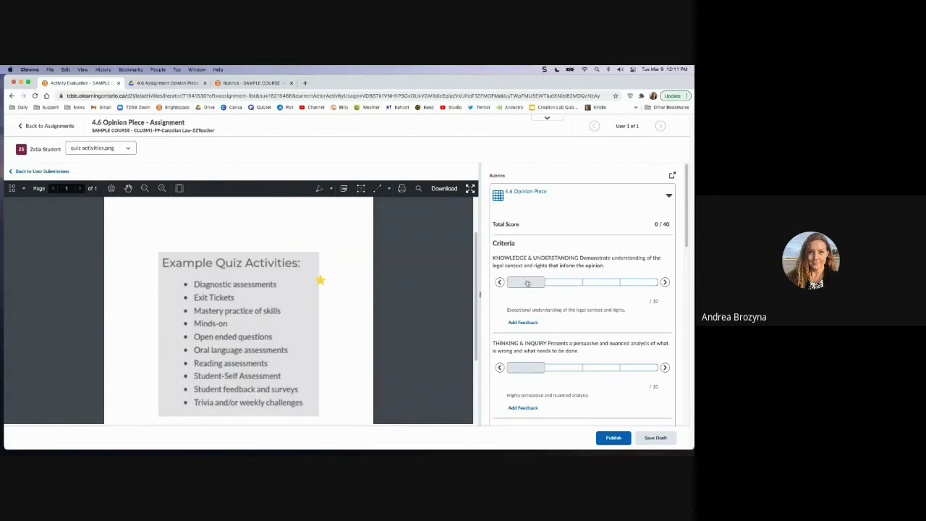
mouse_move(528, 283)
left_mouse_down()
mouse_move(559, 283)
mouse_move(528, 284)
left_mouse_up()
left_click(648, 302)
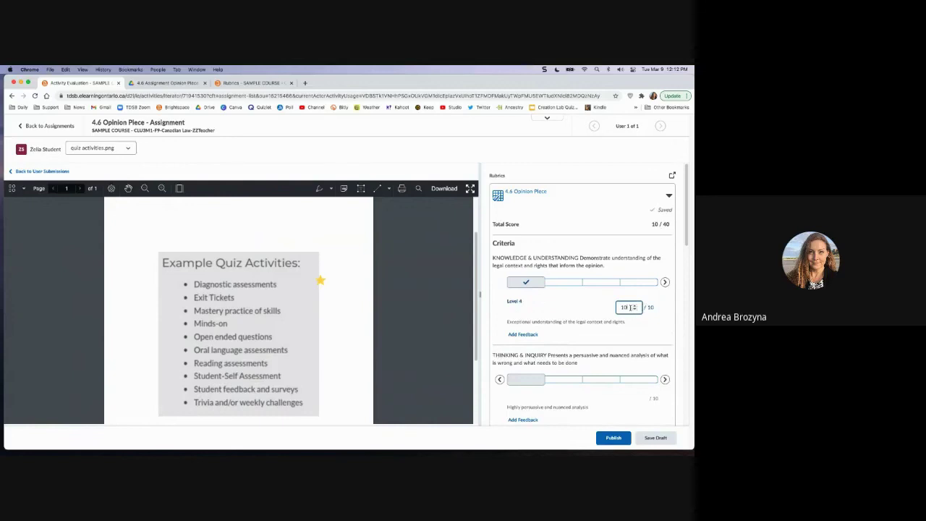
left_click_drag(628, 307, 618, 307)
type("9.2")
Rate Thinking & Inquiry at Level 3 with a score of 7.7, and rate Application at Level 3
scroll(599, 344, "down", 1)
scroll(598, 344, "down", 3)
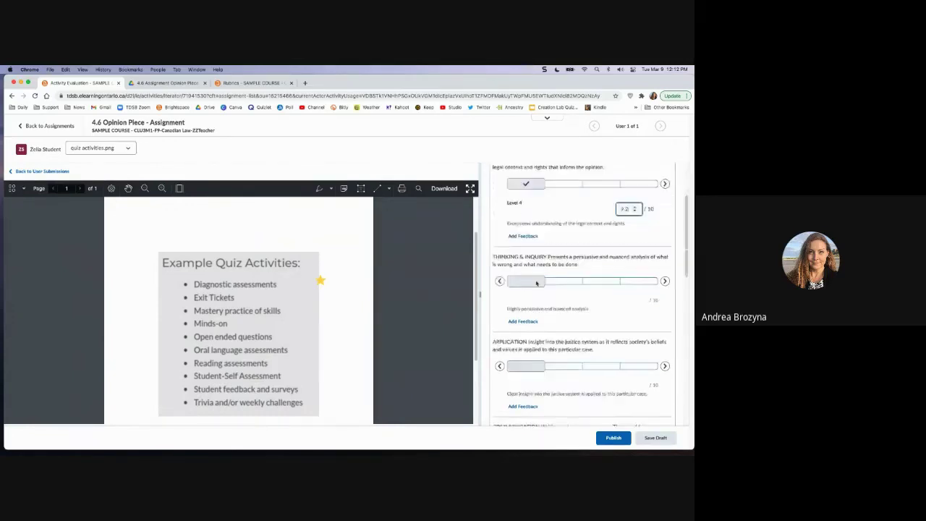
left_click(563, 268)
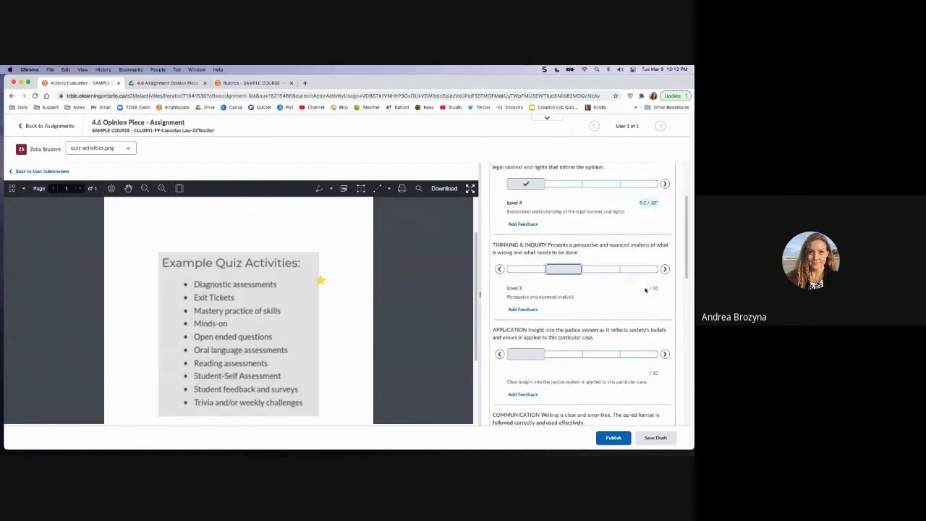
left_click(562, 270)
left_click(645, 288)
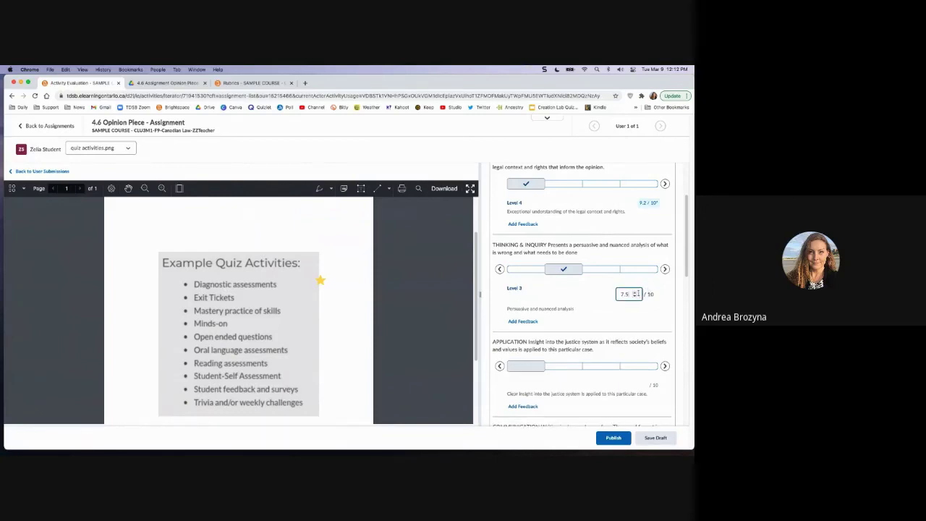
key("BackSpace")
type("7")
left_click(563, 364)
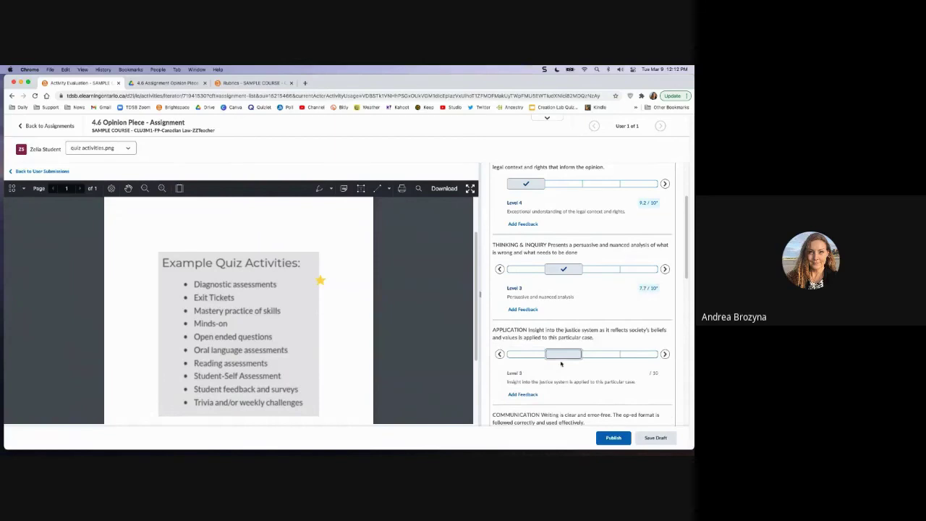
left_click(566, 355)
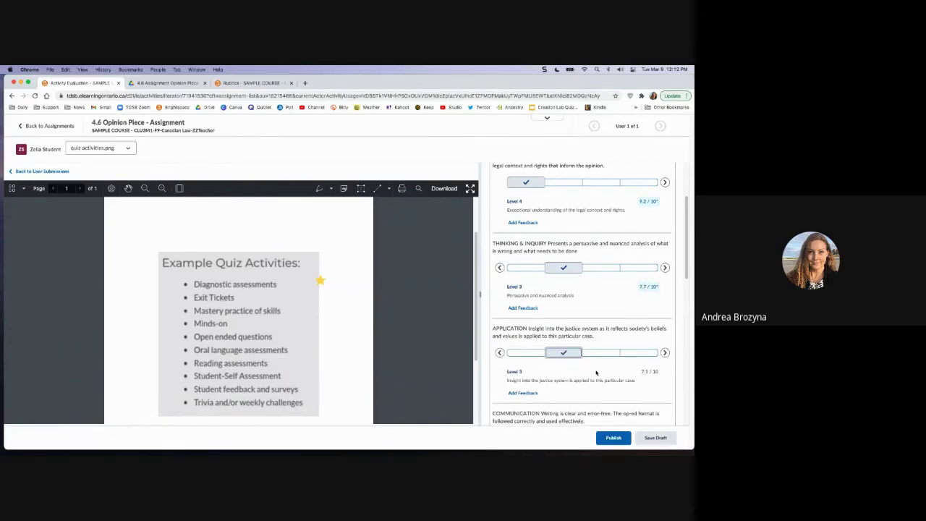
Open the rubric in its own window and rate the Communication criterion at Level 4
scroll(596, 372, "up", 4)
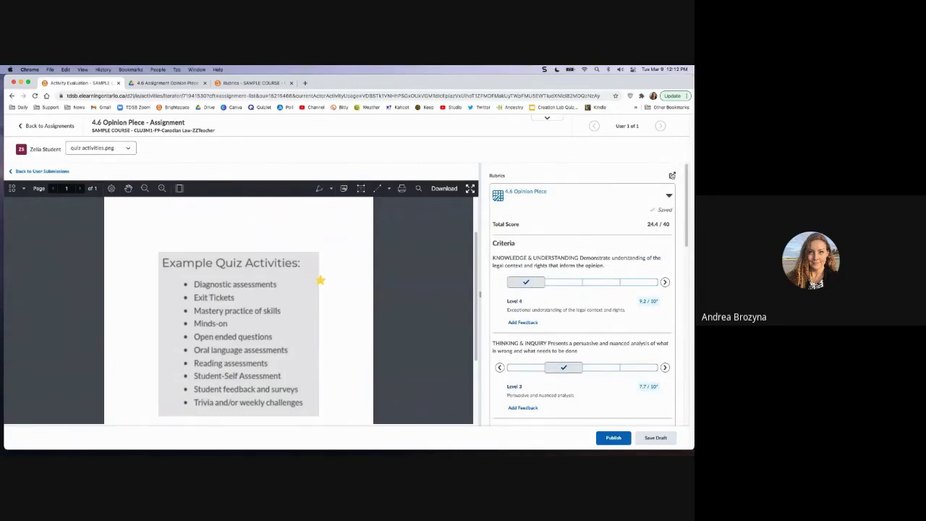
left_click(672, 176)
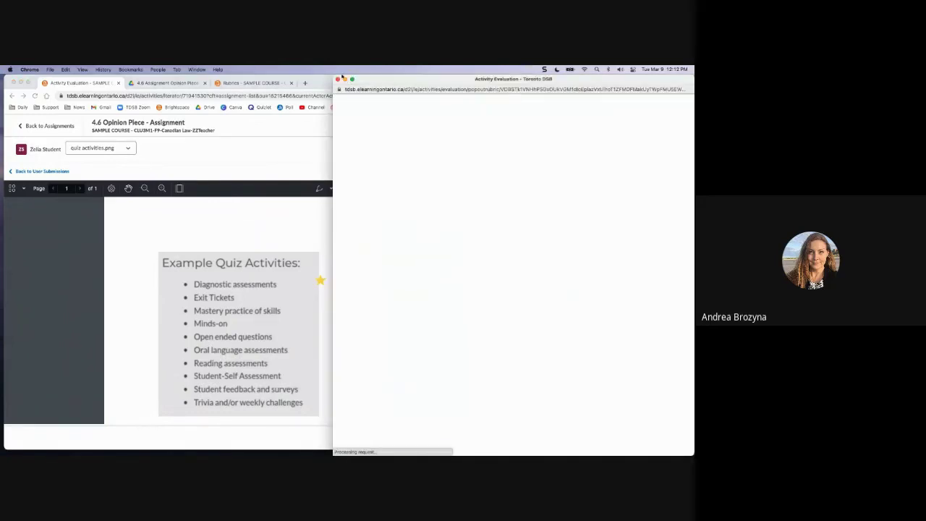
left_click_drag(343, 76, 396, 171)
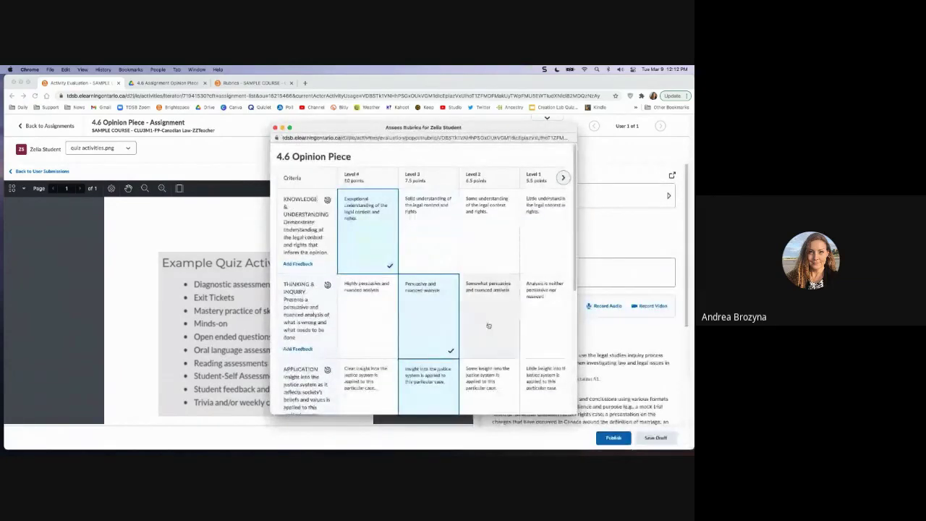
scroll(446, 328, "down", 3)
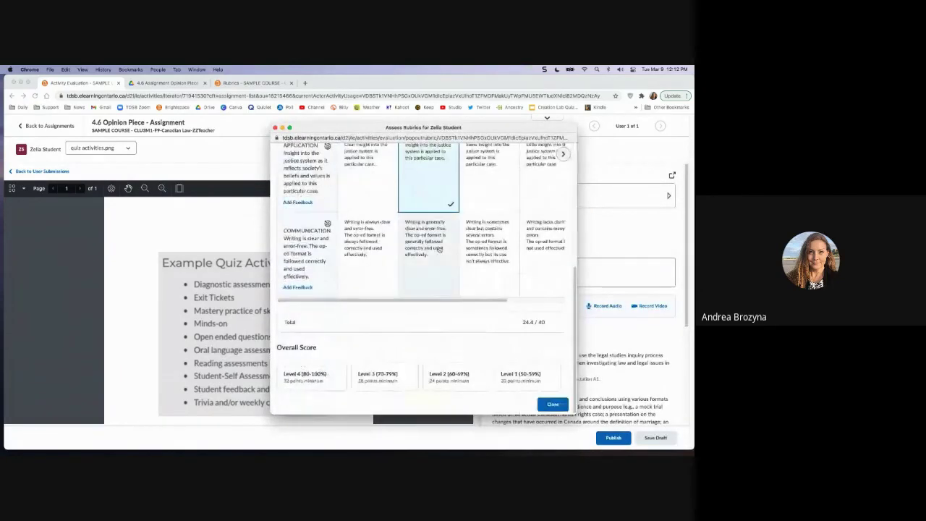
left_click(383, 258)
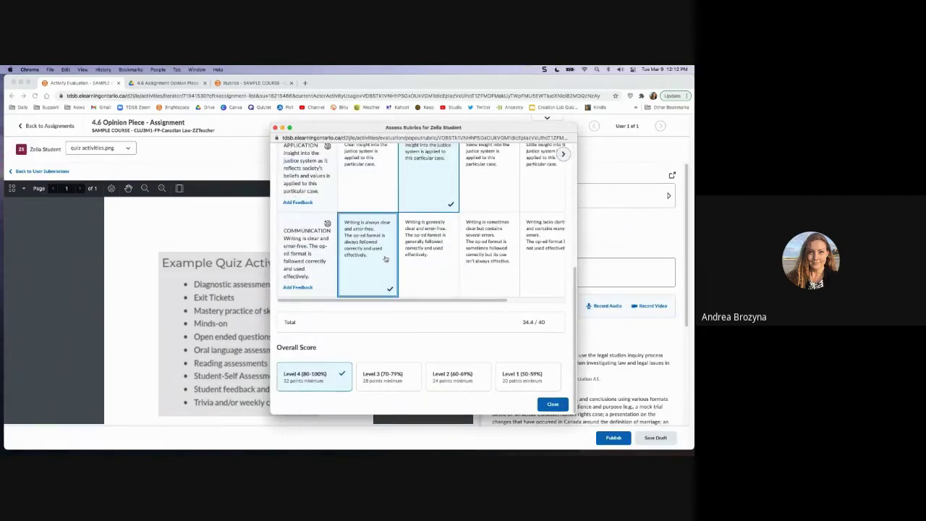
Widen the rubric window, review the selected levels, criterion scores and overall score, and close it
scroll(447, 257, "up", 2)
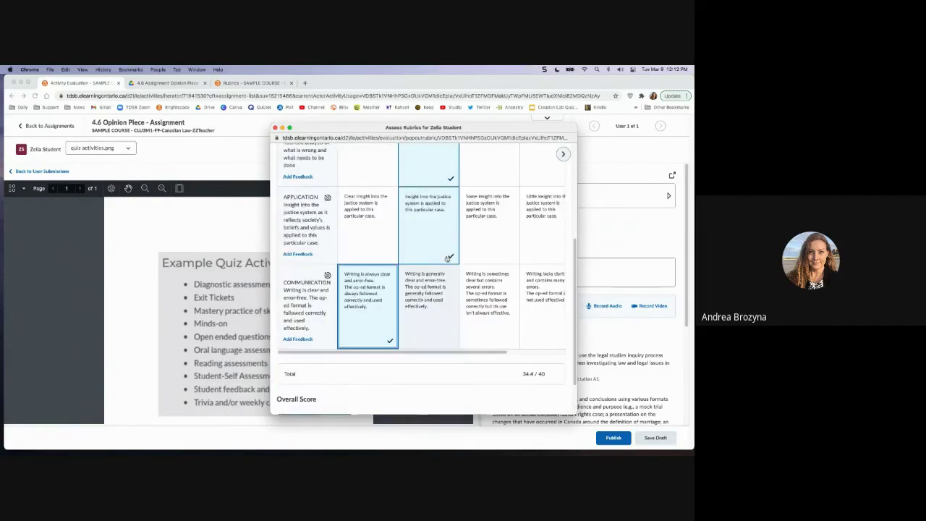
scroll(448, 258, "down", 2)
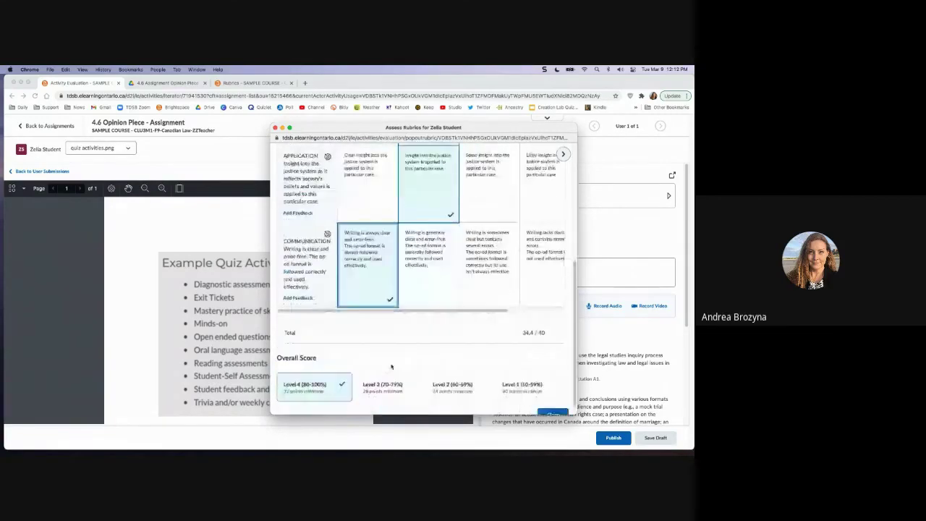
left_click_drag(576, 313, 663, 311)
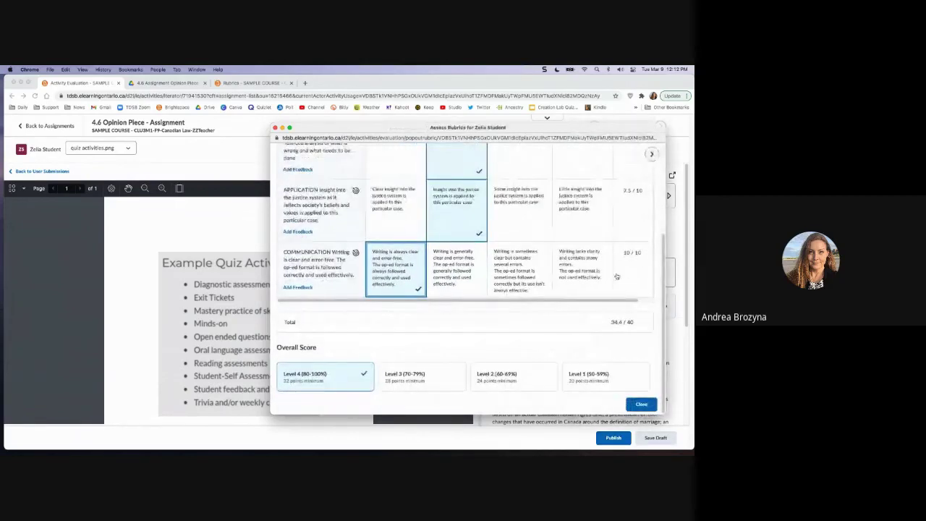
scroll(629, 246, "up", 5)
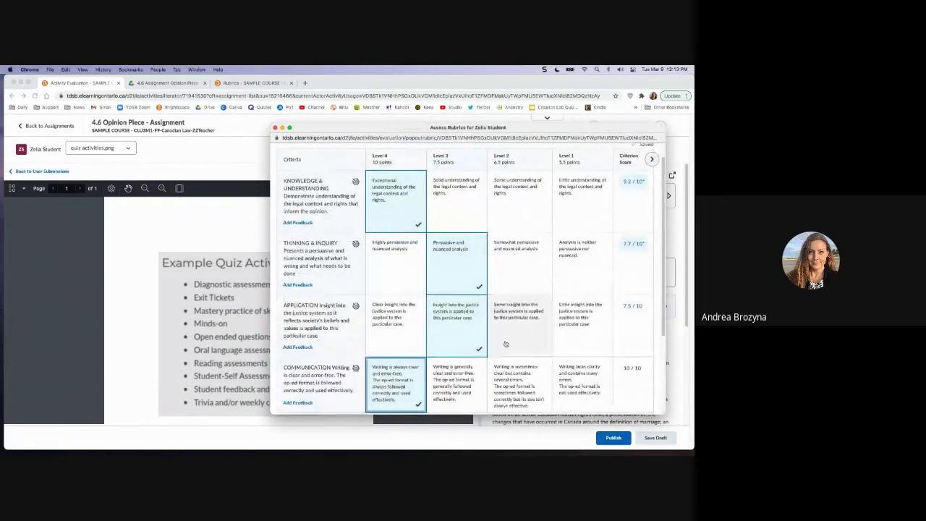
scroll(510, 217, "down", 2)
scroll(405, 304, "down", 3)
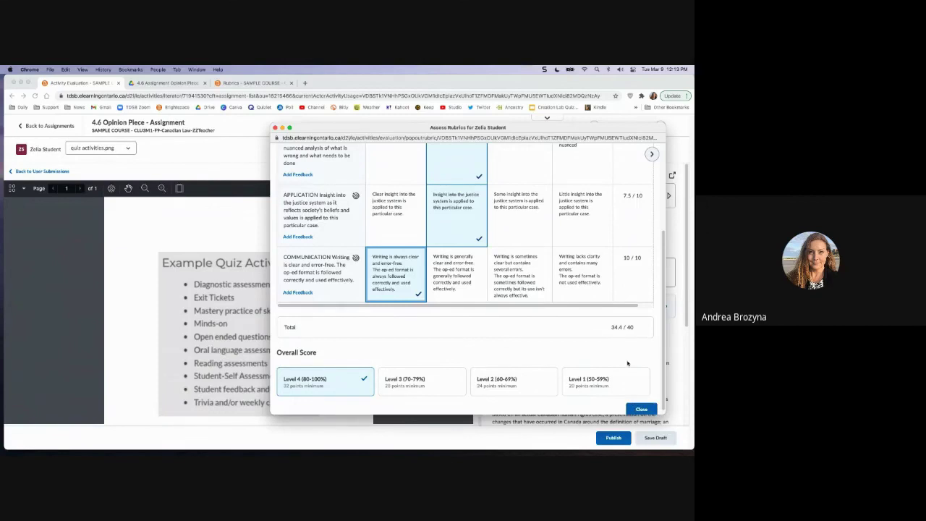
scroll(627, 364, "down", 1)
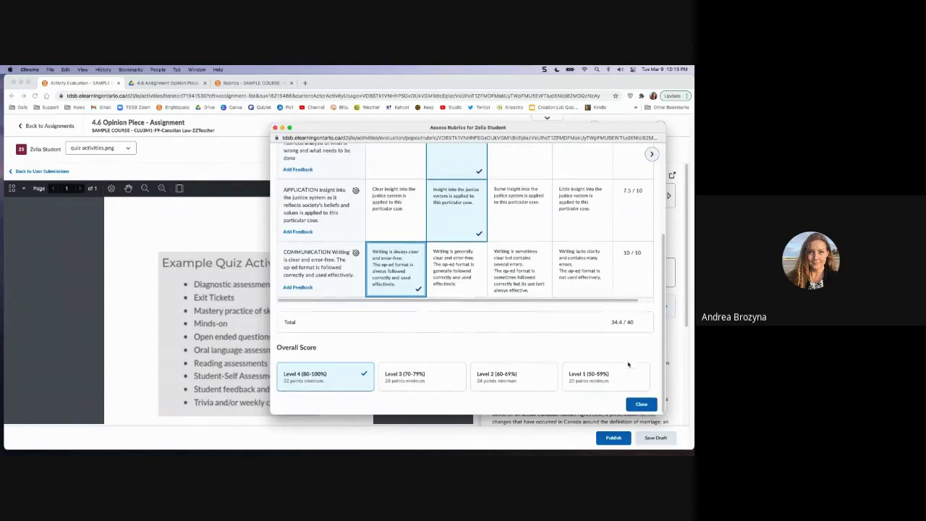
left_click(643, 405)
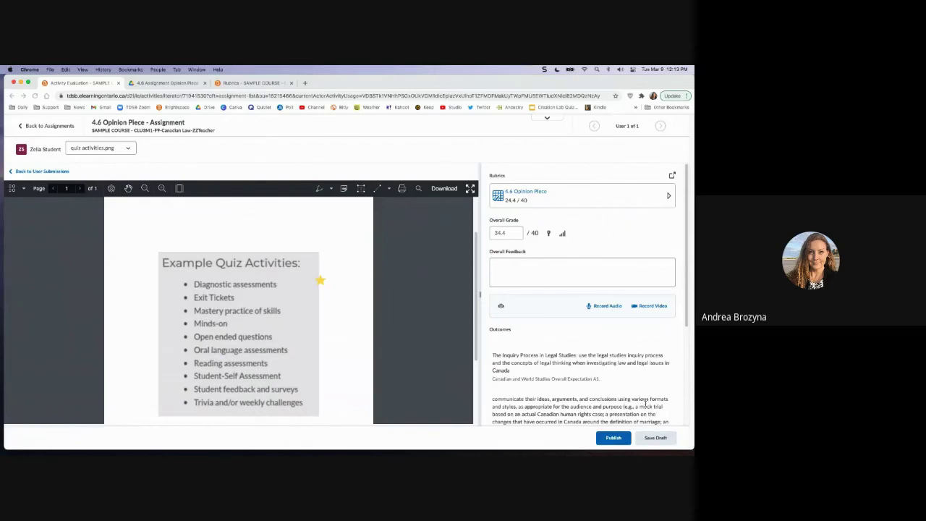
Check the outcomes listed under the feedback, save the evaluation as a draft, and publish it to the student
scroll(645, 404, "down", 5)
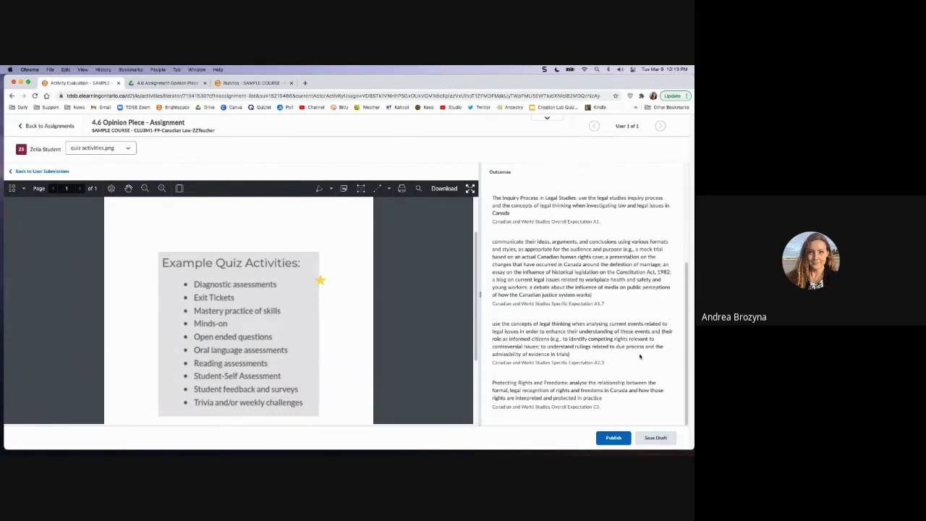
left_click(655, 439)
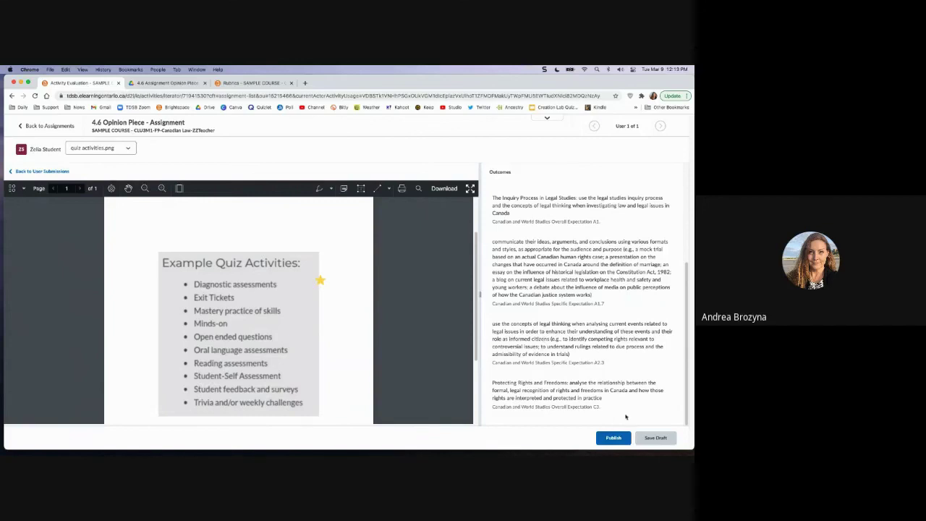
left_click(613, 437)
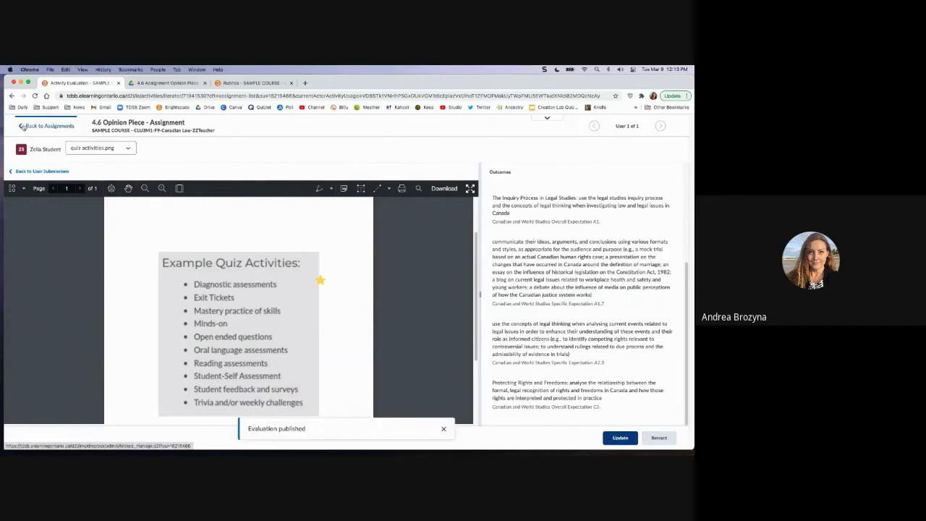
Leave the evaluation, open the course gradebook, and check the U4A grade of the student who was just evaluated
left_click(23, 126)
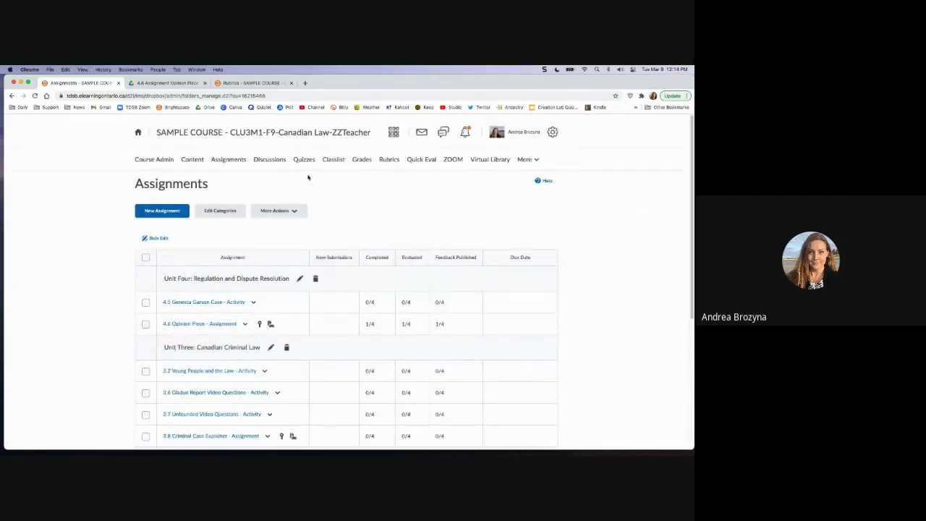
left_click(362, 160)
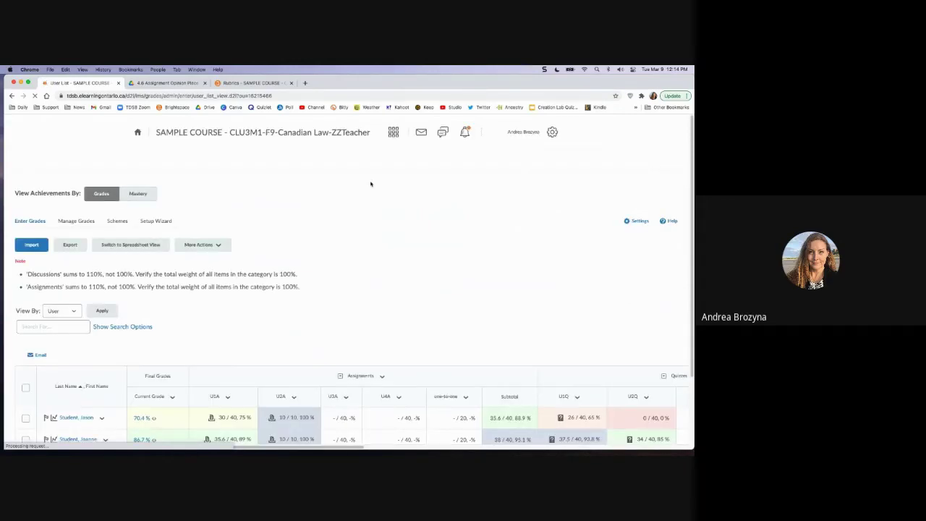
scroll(373, 203, "down", 3)
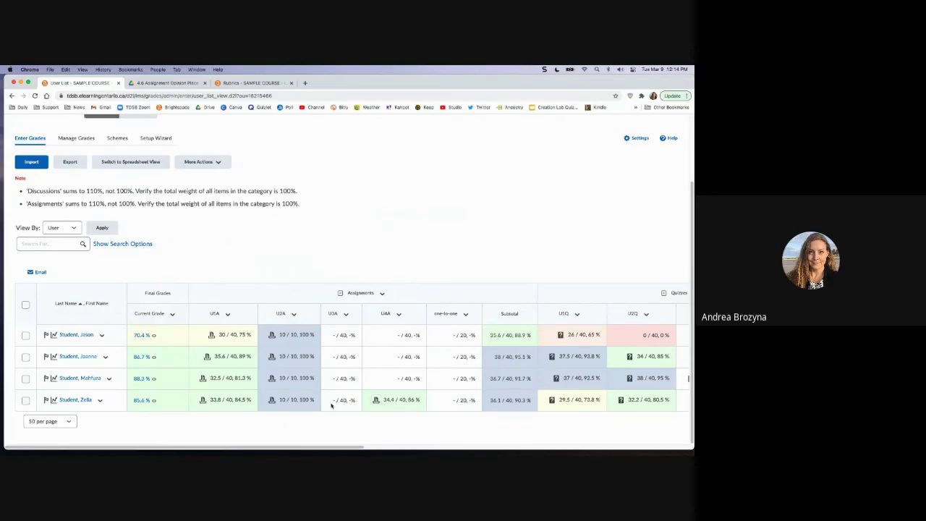
Preview the evaluated student's grades and find the U4.6 Opinion Piece entry
left_click(101, 402)
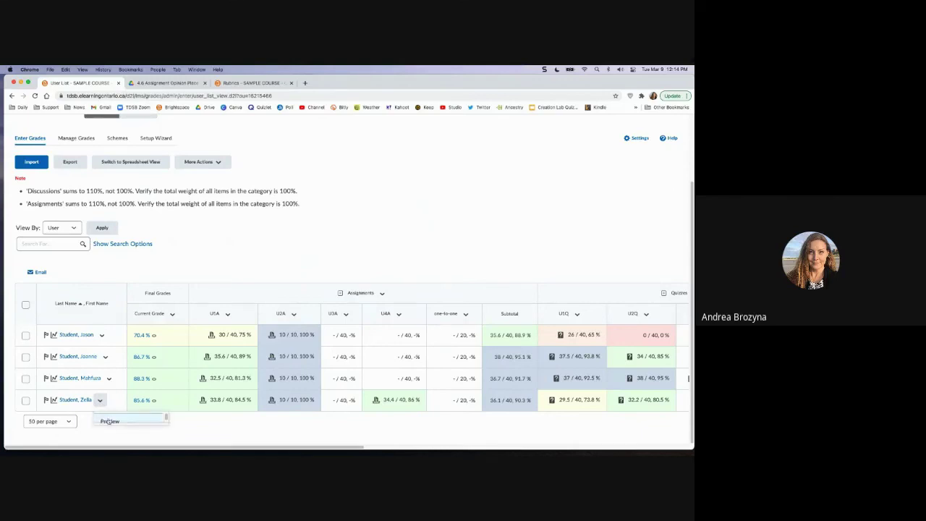
left_click(110, 421)
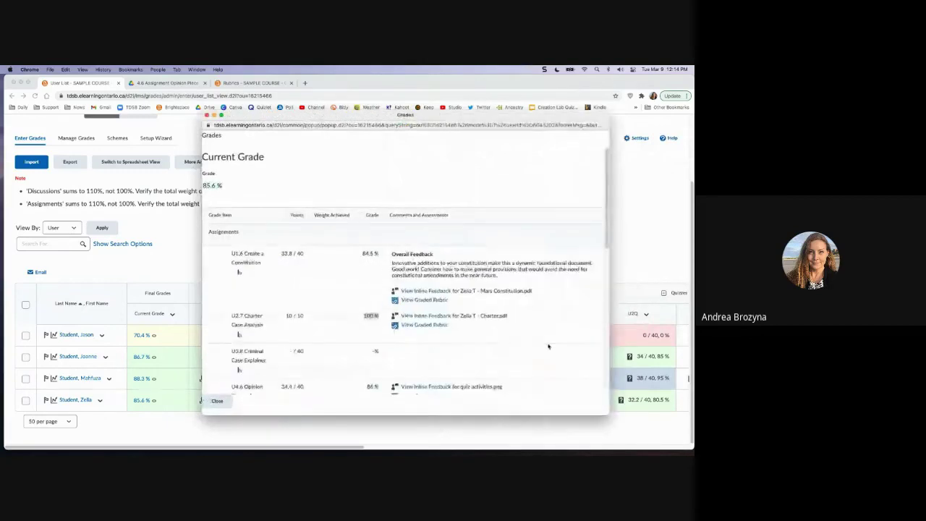
scroll(548, 346, "down", 10)
scroll(549, 346, "up", 5)
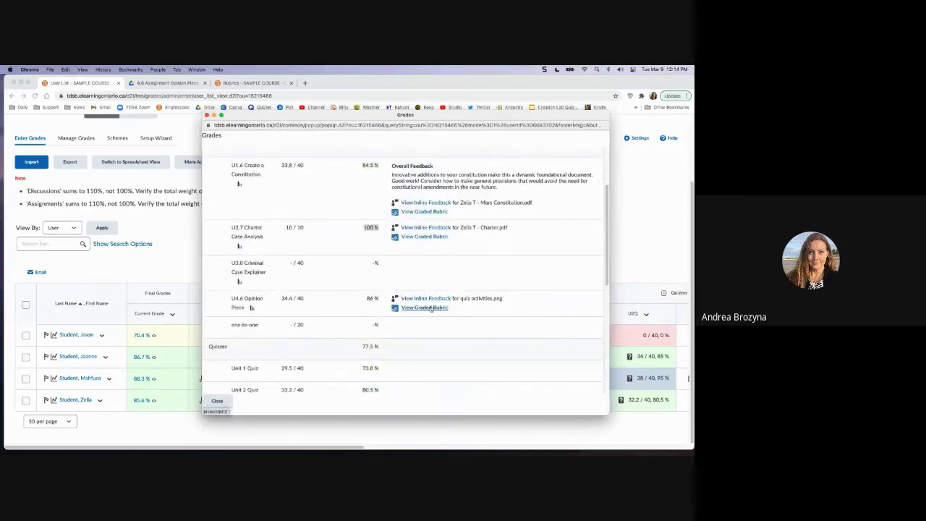
Open the graded rubric for U4.6 Opinion Piece, review the selected levels and criterion scores, and close it
left_click(430, 307)
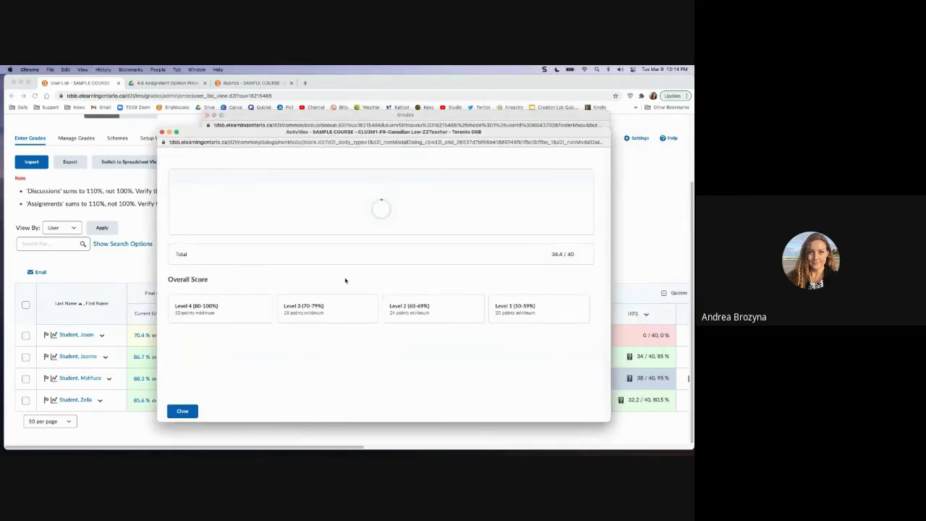
scroll(323, 276, "up", 2)
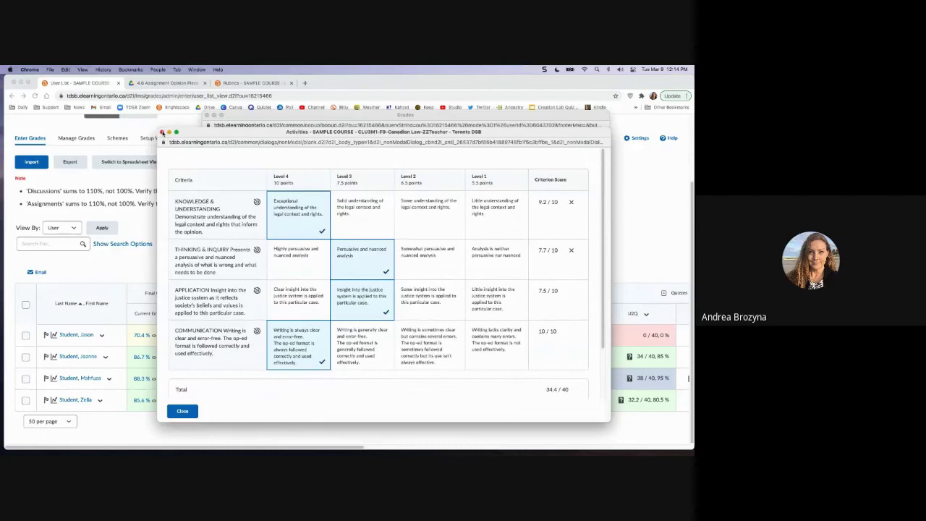
left_click(162, 132)
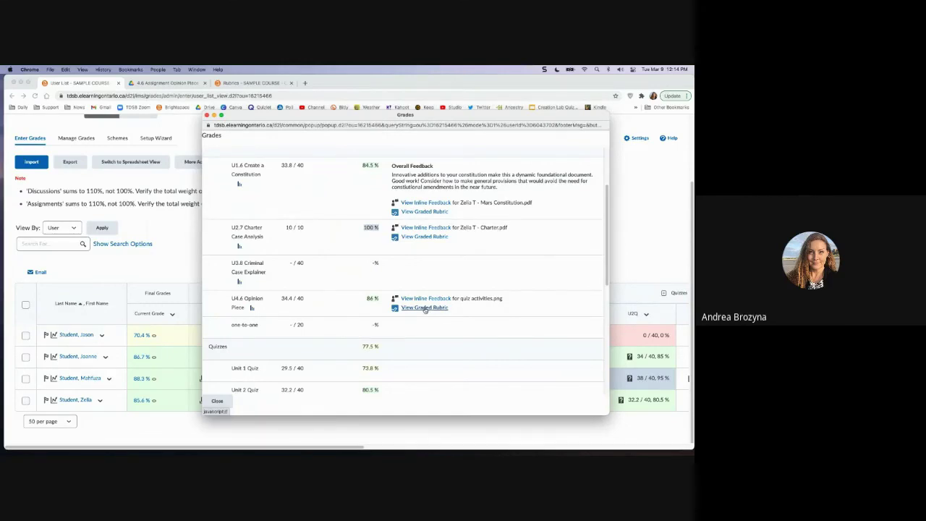
Review the current grade and the assignment feedback in the student's grade preview, and reposition the preview window over the gradebook
scroll(424, 310, "up", 5)
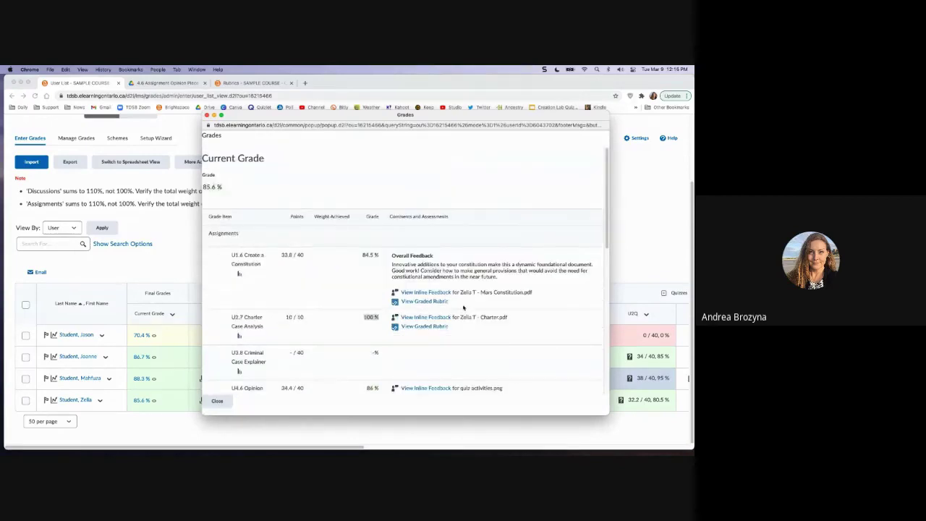
scroll(463, 307, "down", 3)
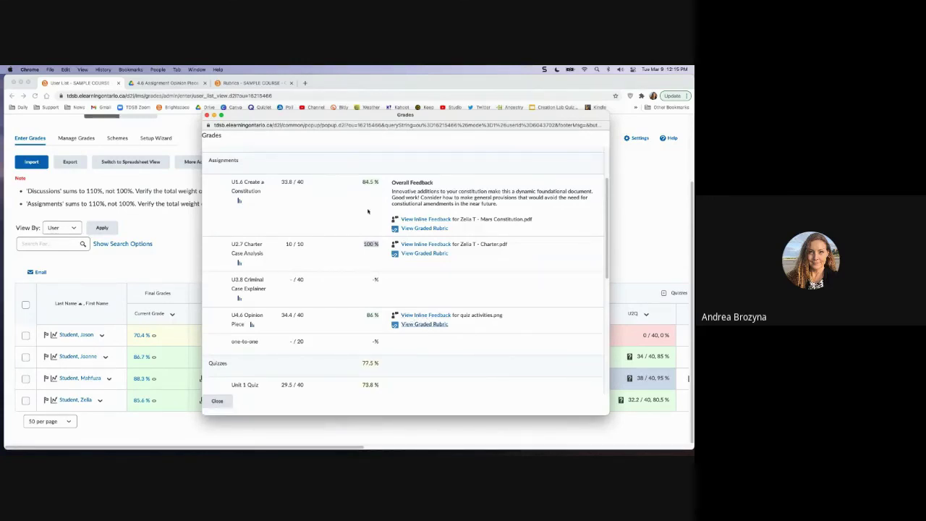
left_click(274, 125)
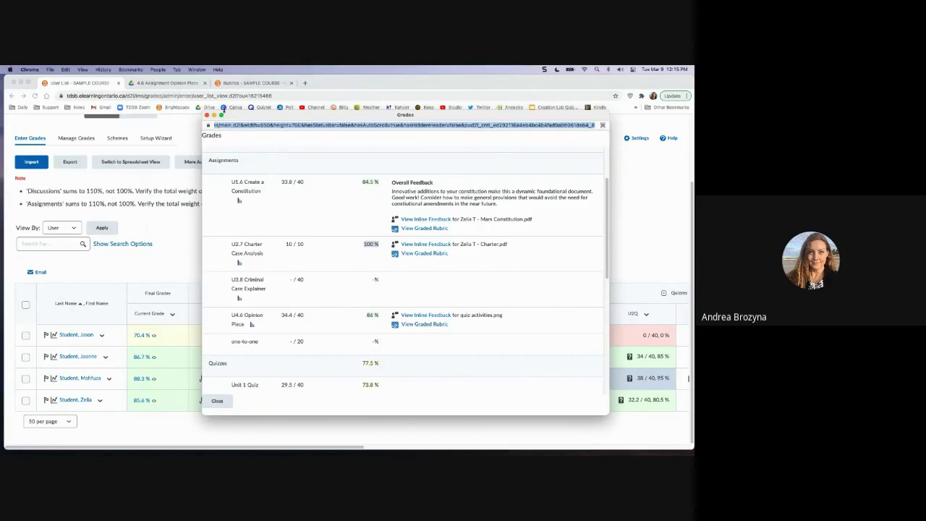
left_click_drag(250, 116, 258, 137)
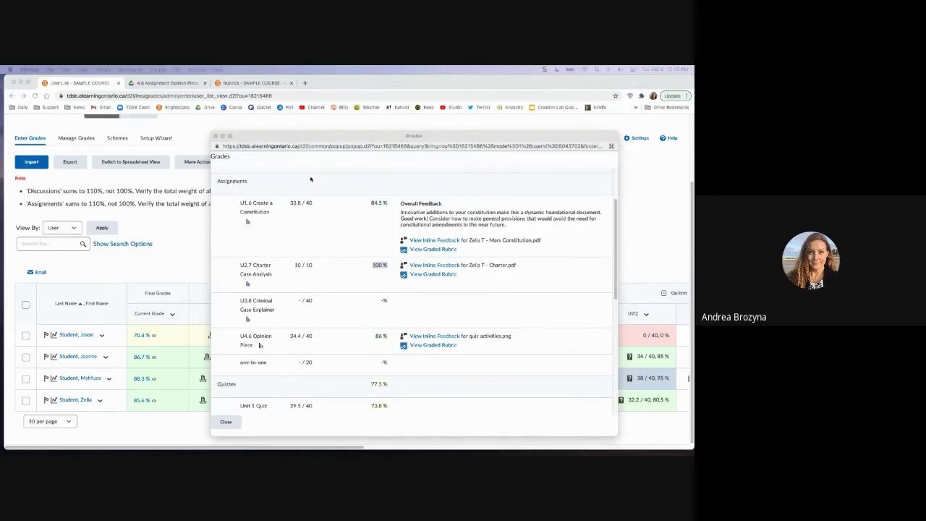
left_click_drag(255, 134, 271, 119)
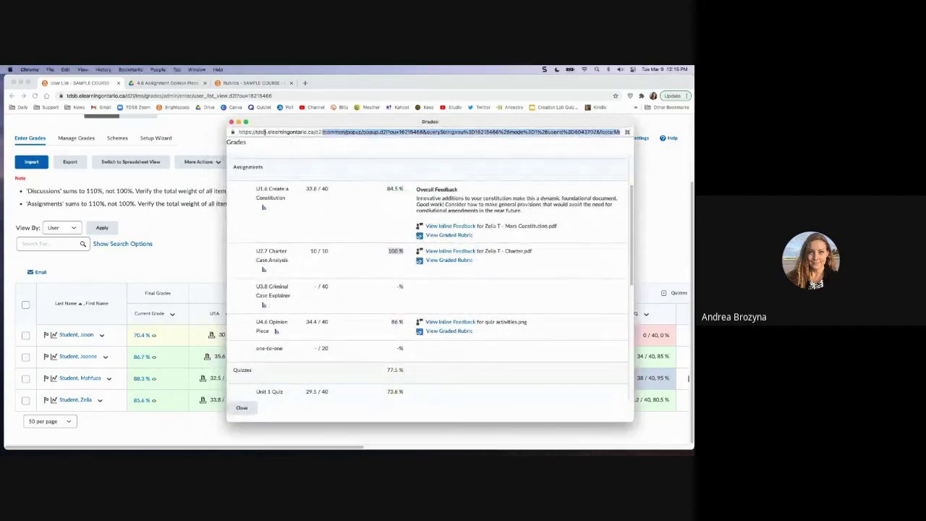